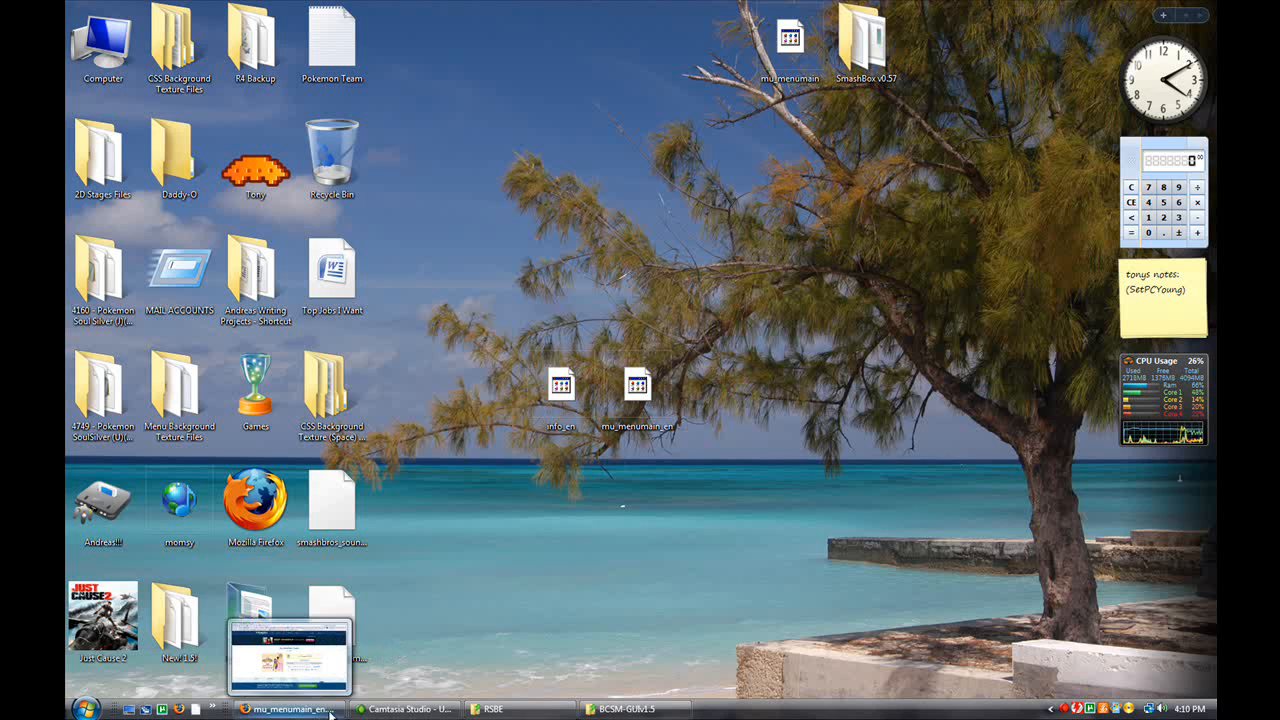
Check the MediaFire download pages for mu_menumain_en.pac and info_en.pac in Firefox, and return to the desktop.
click(287, 708)
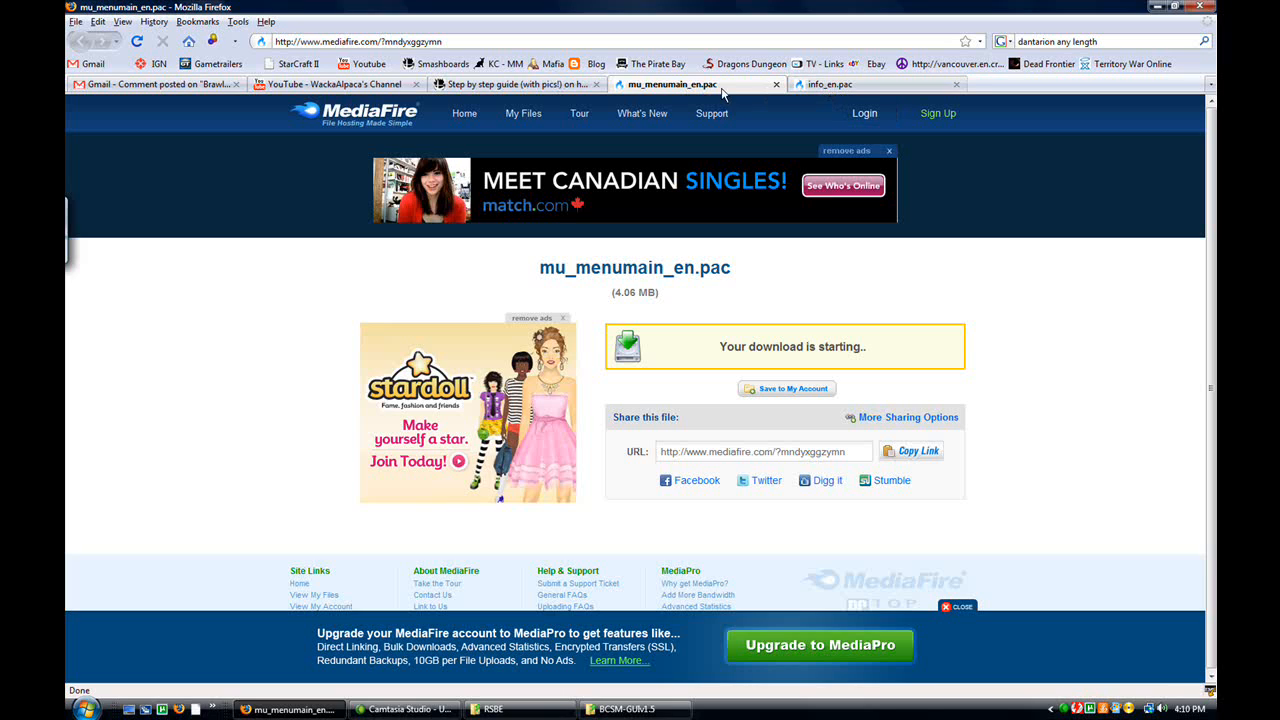
click(802, 88)
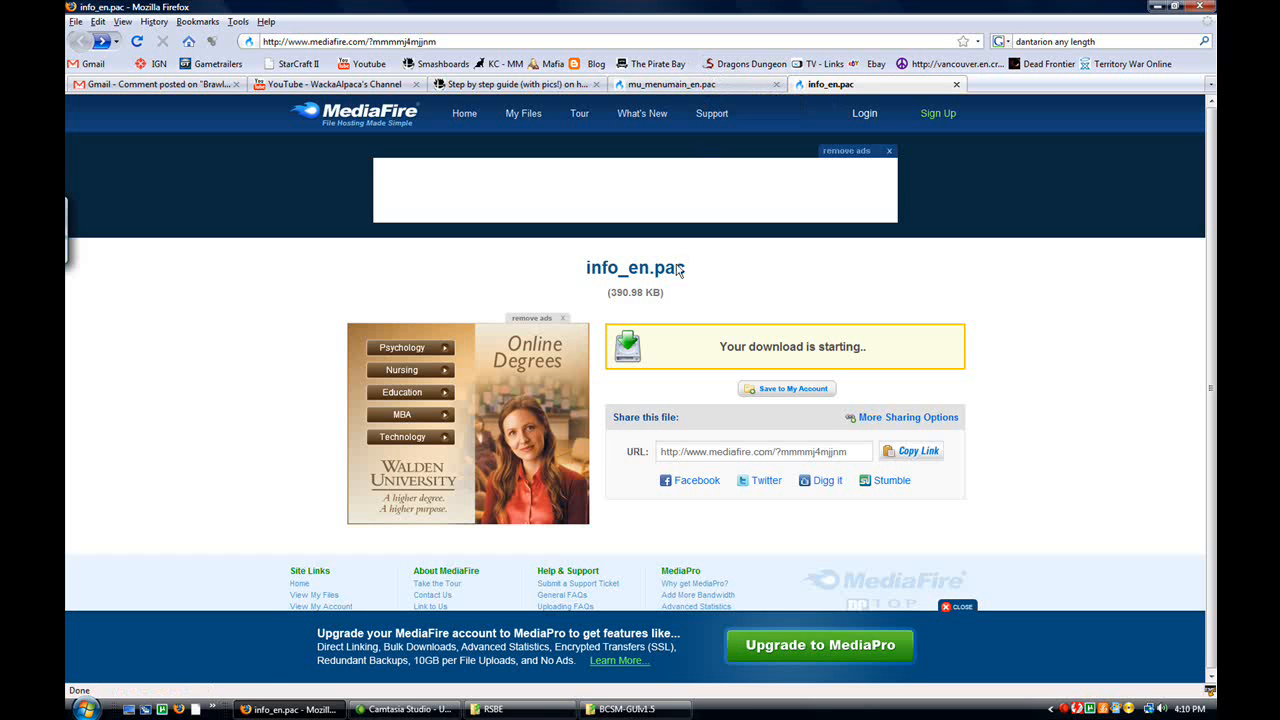
click(290, 709)
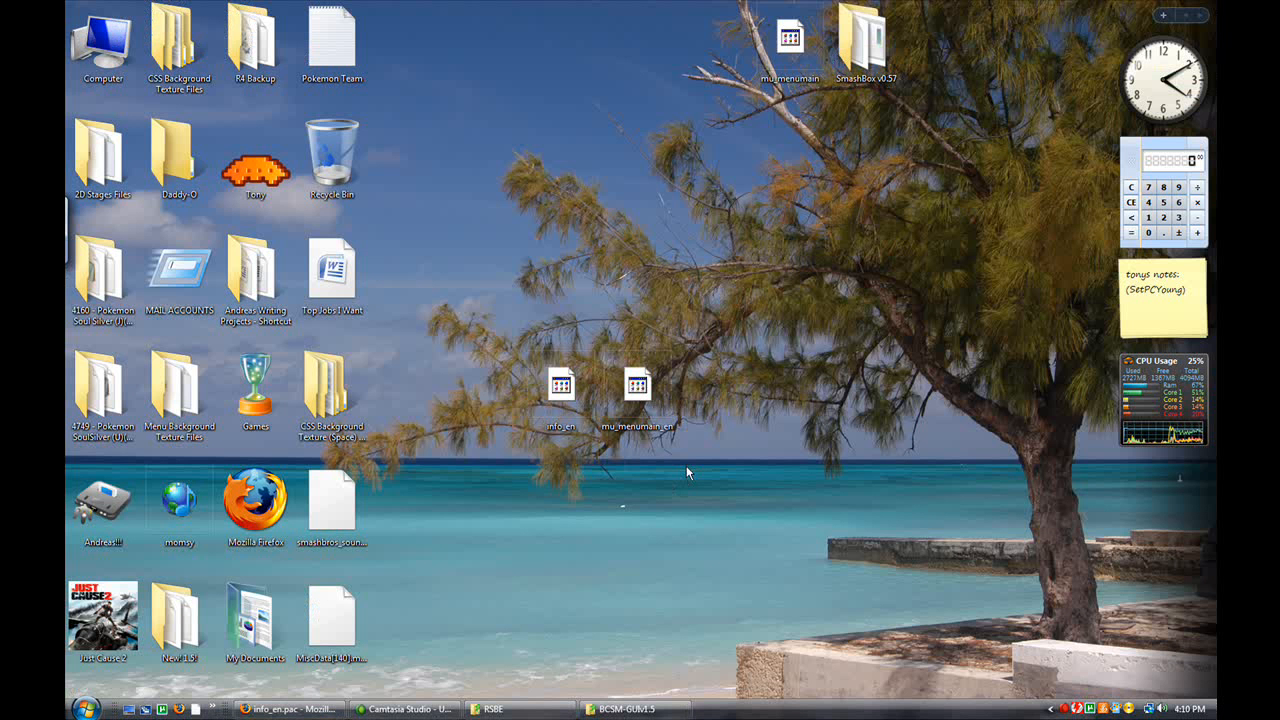
Open the BCSM-GUIv1.5 folder and launch the BCSM-GUI application.
click(642, 711)
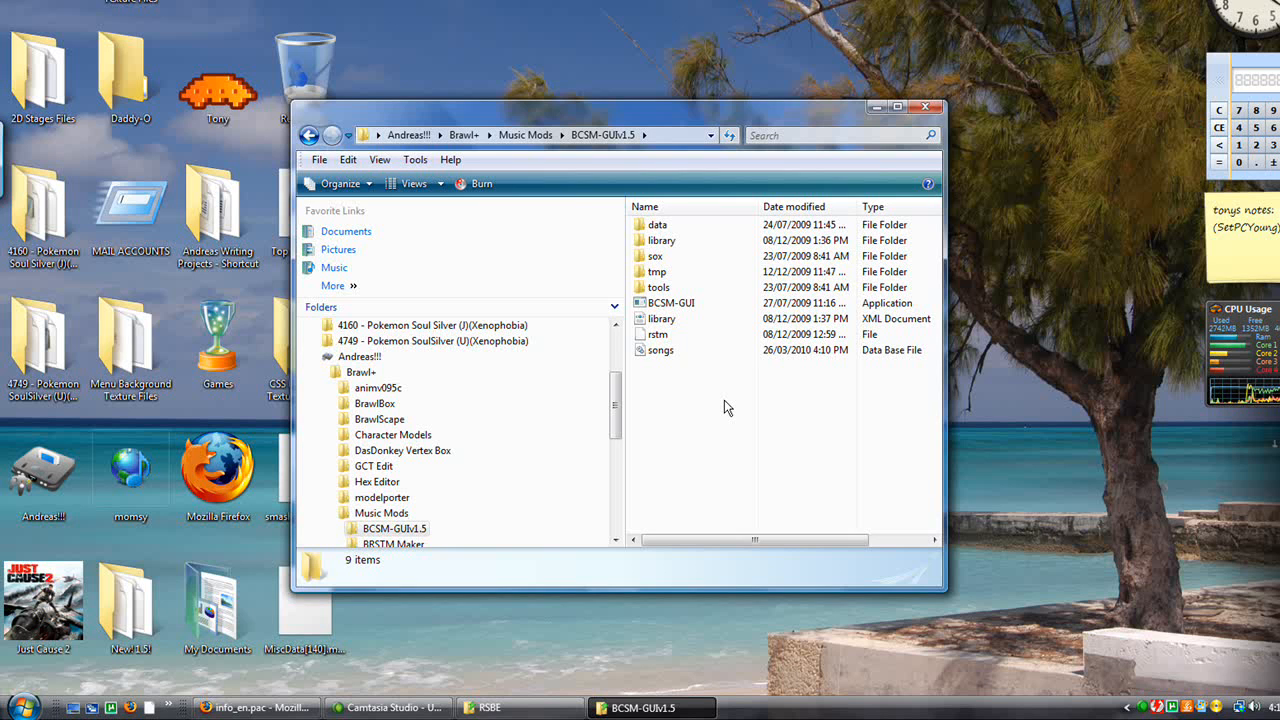
drag(798, 109, 897, 169)
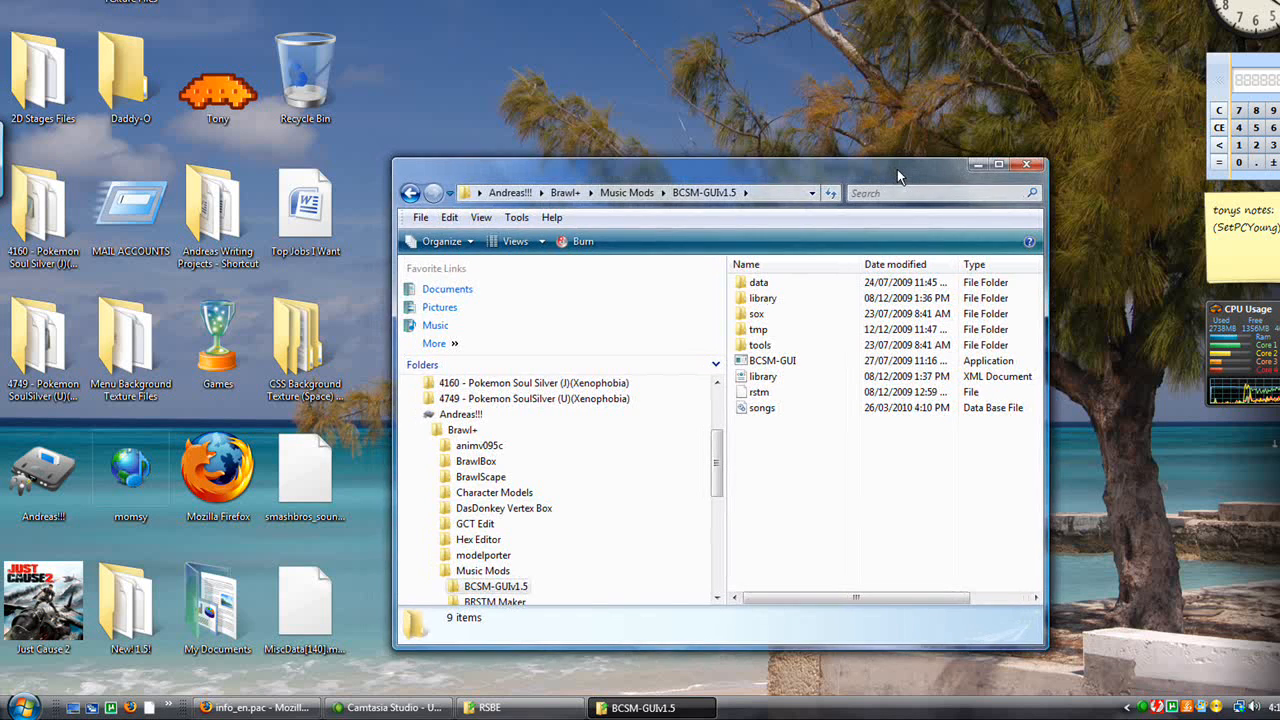
click(977, 165)
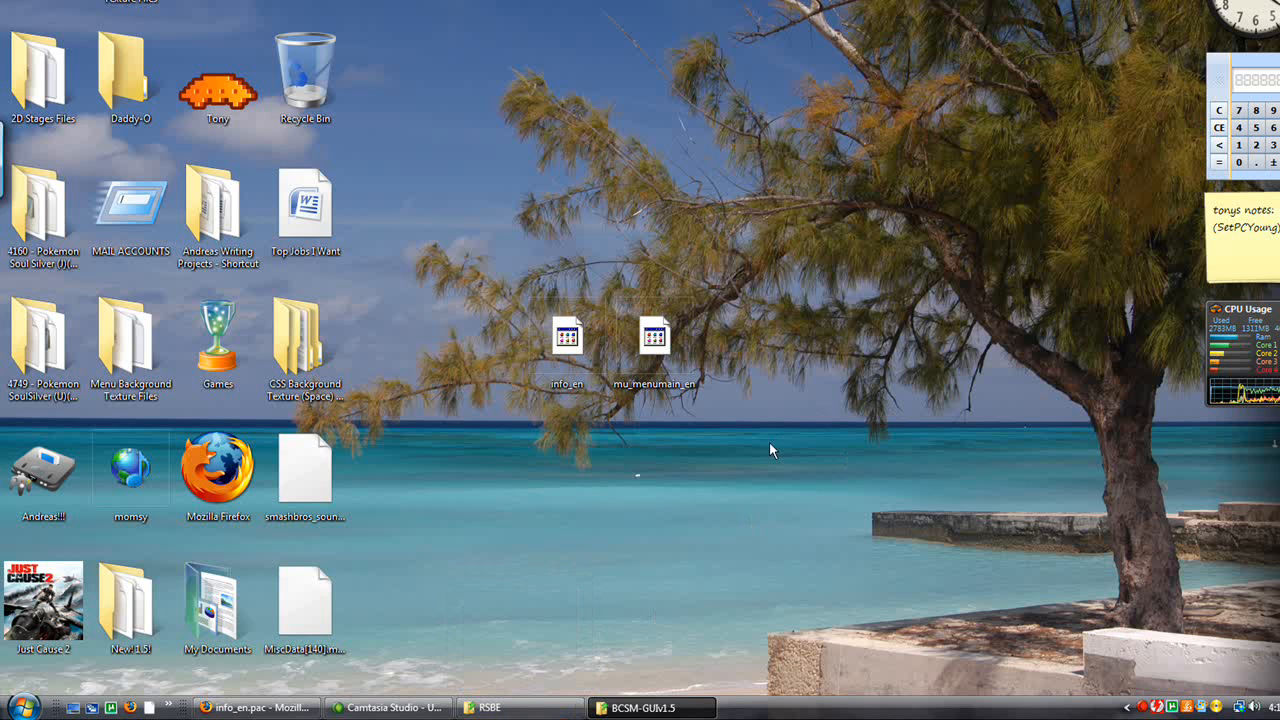
click(643, 708)
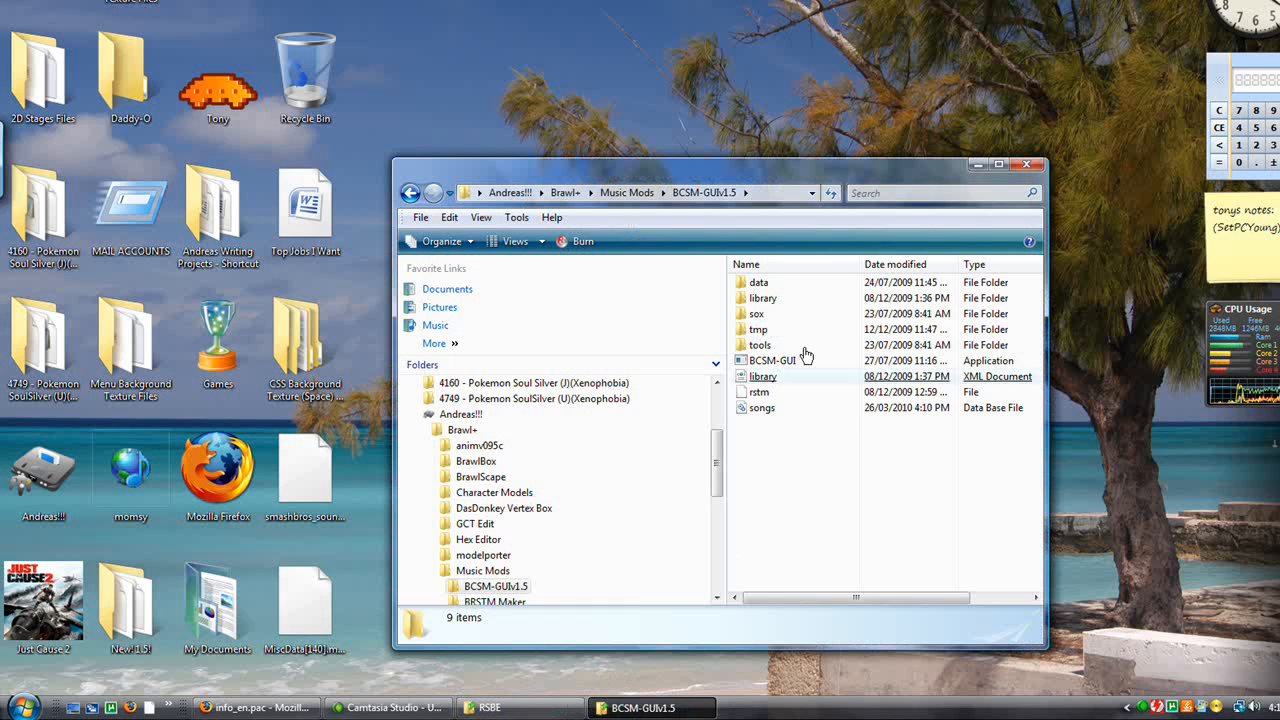
click(785, 360)
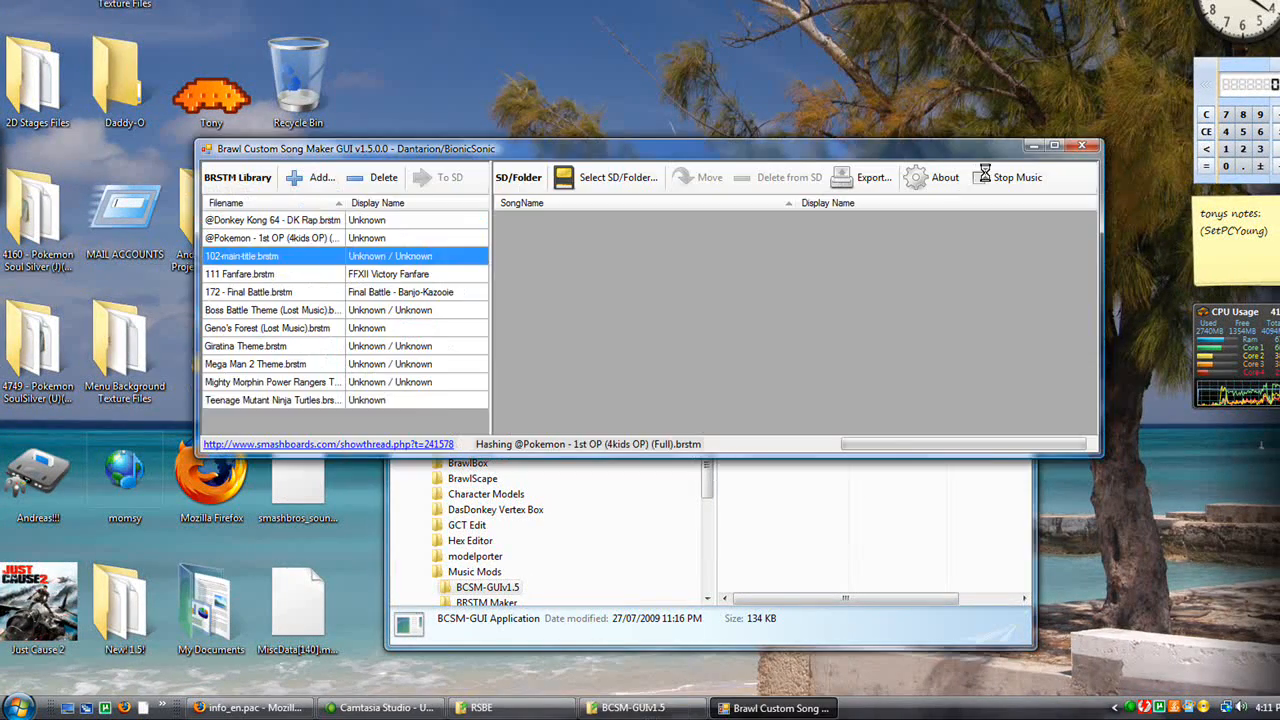
Load the WII SD (J:) drive as the SD card folder in the song maker.
click(616, 172)
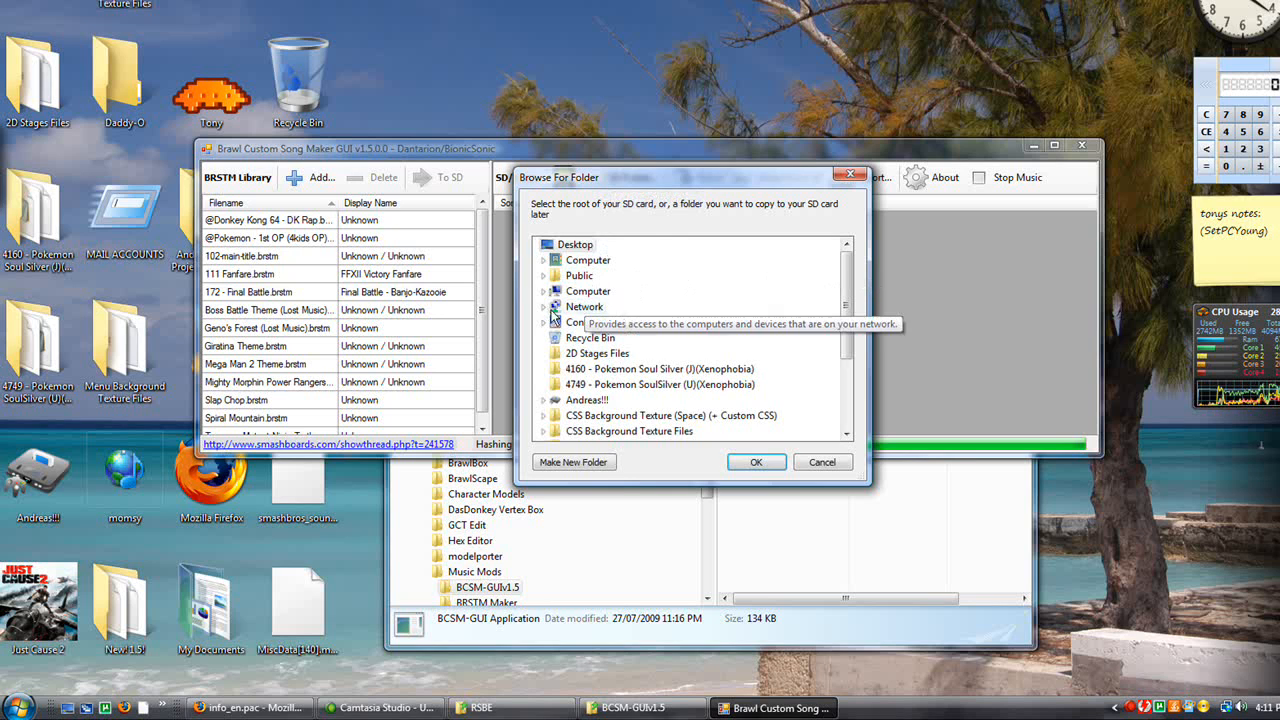
click(544, 291)
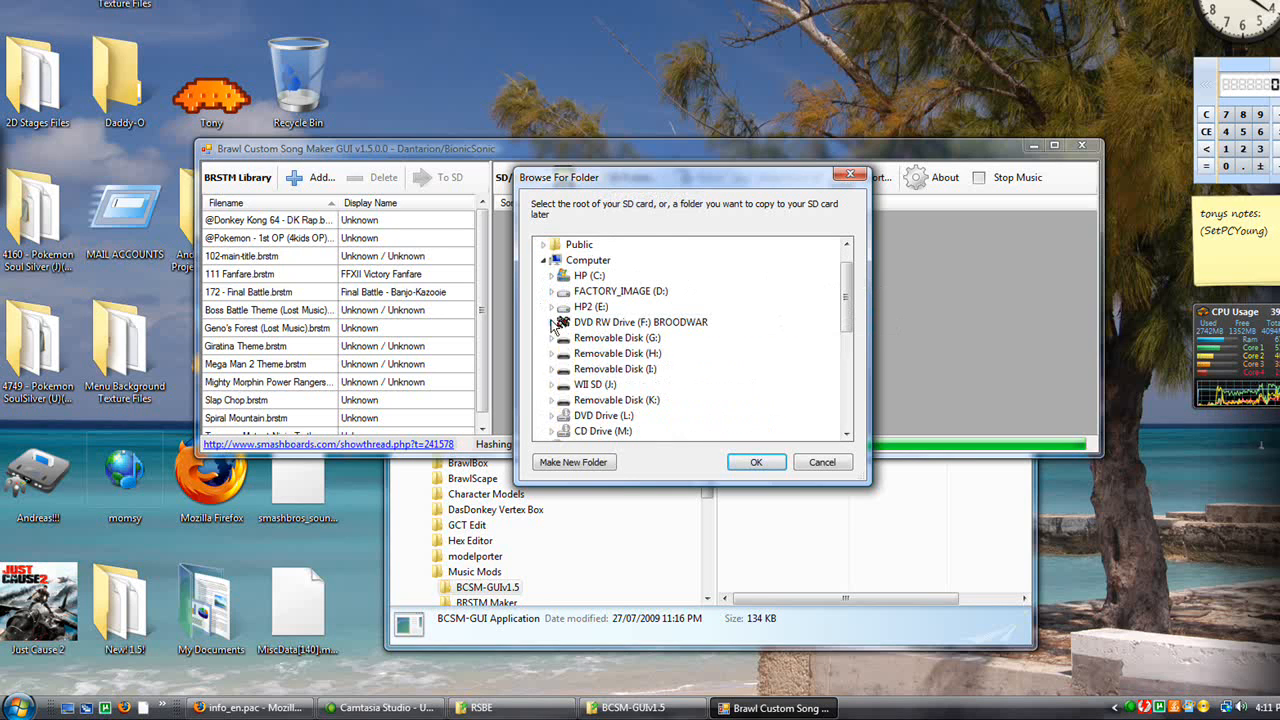
double_click(590, 385)
click(752, 462)
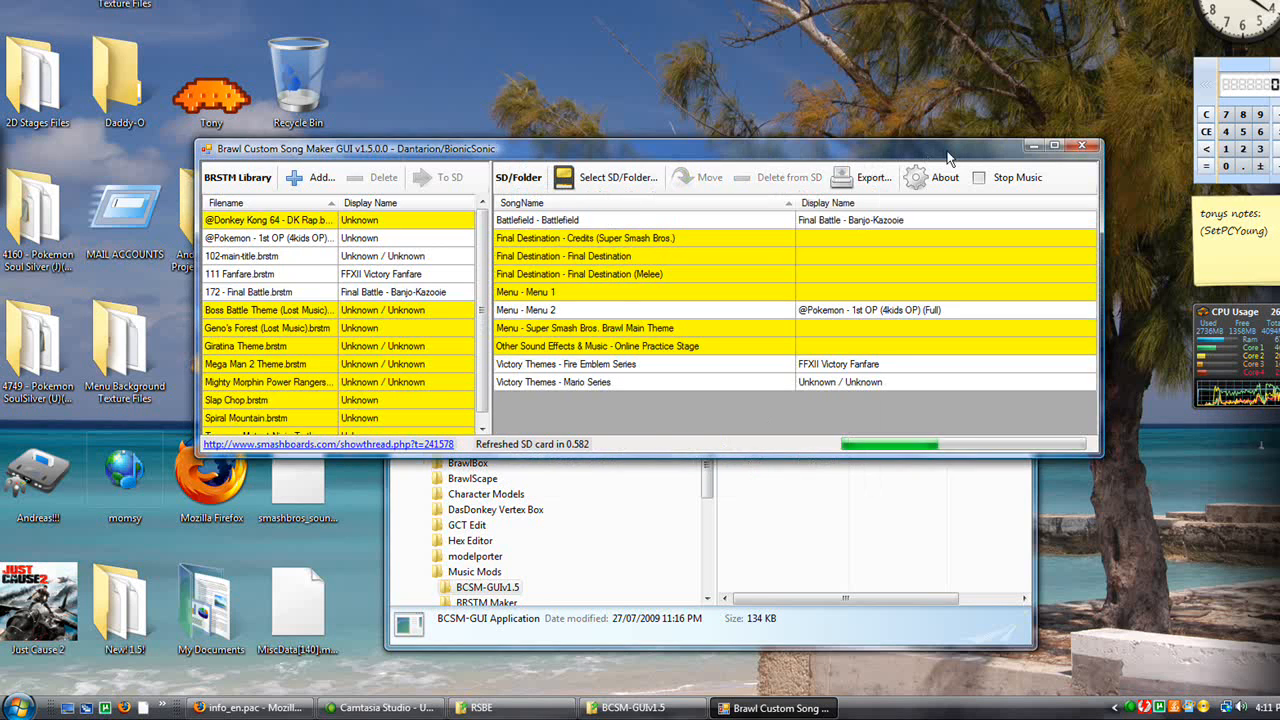
Look up the custom song assigned to Battlefield in the SD card list, and minimize the song maker.
drag(947, 152, 917, 248)
click(967, 168)
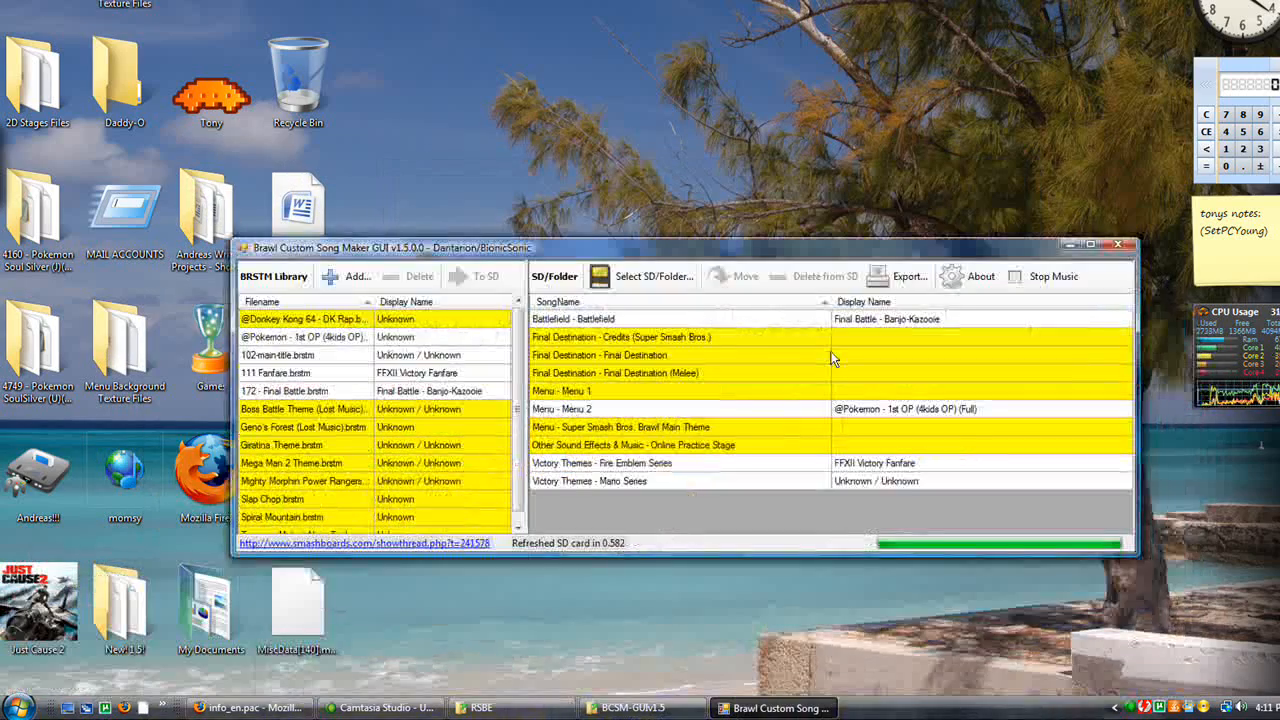
click(605, 322)
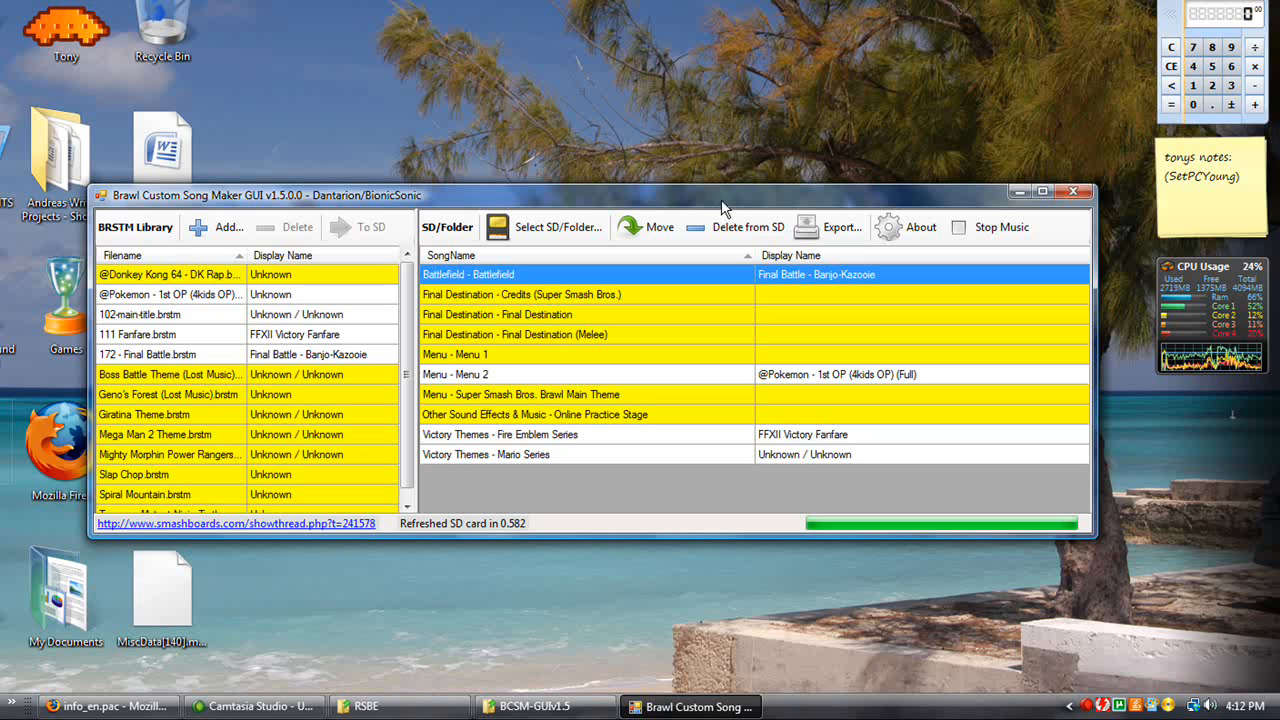
click(1017, 191)
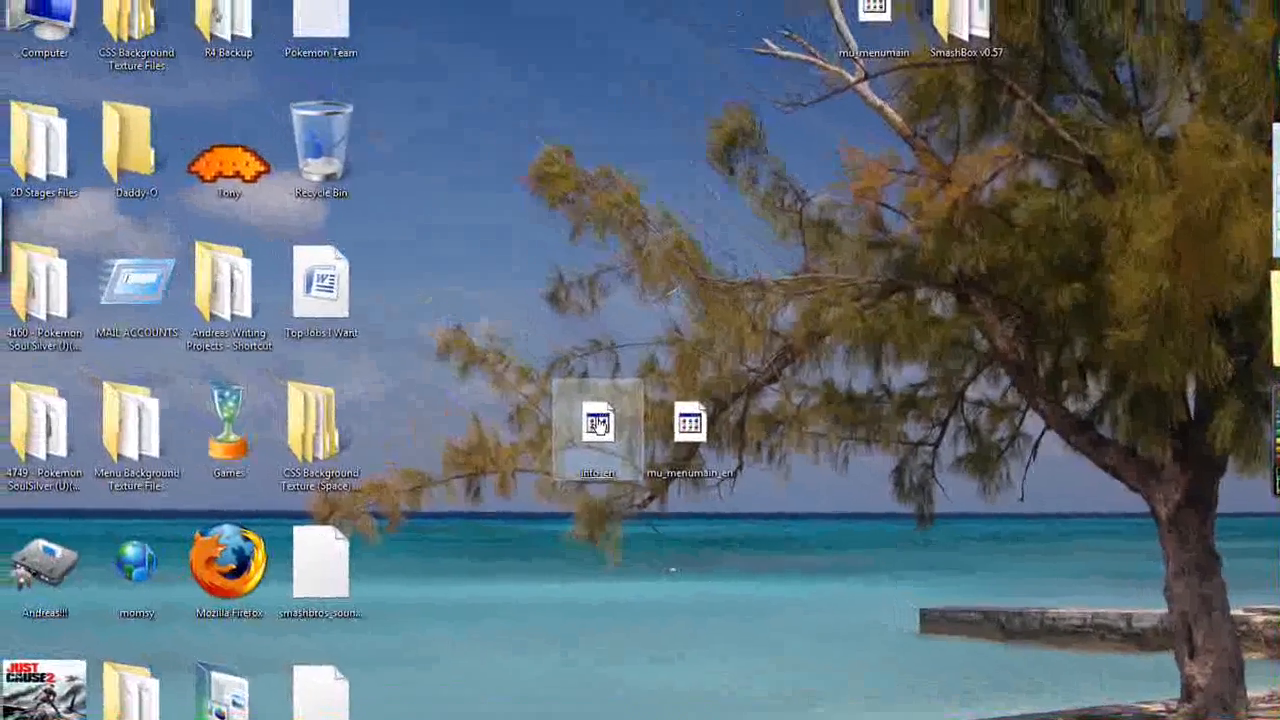
Open info_en from the desktop in BrawlBox and display the song titles of MiscData[140].
double_click(597, 424)
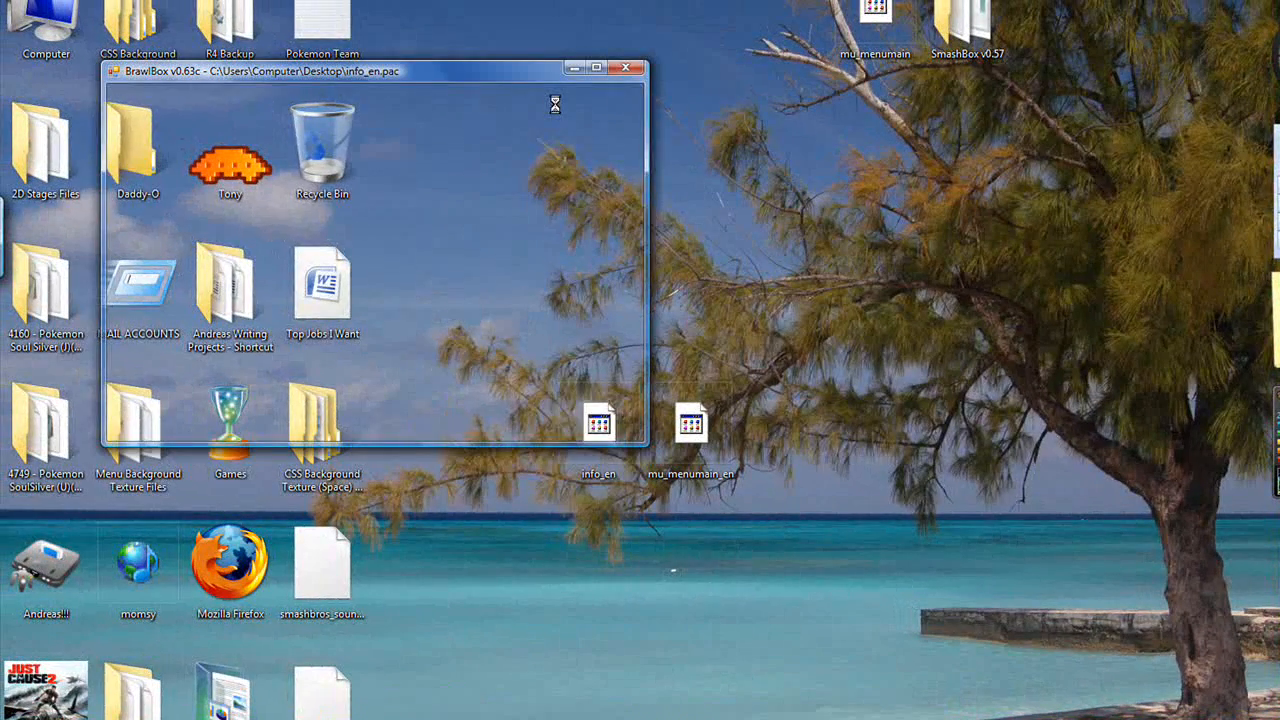
drag(508, 75, 667, 213)
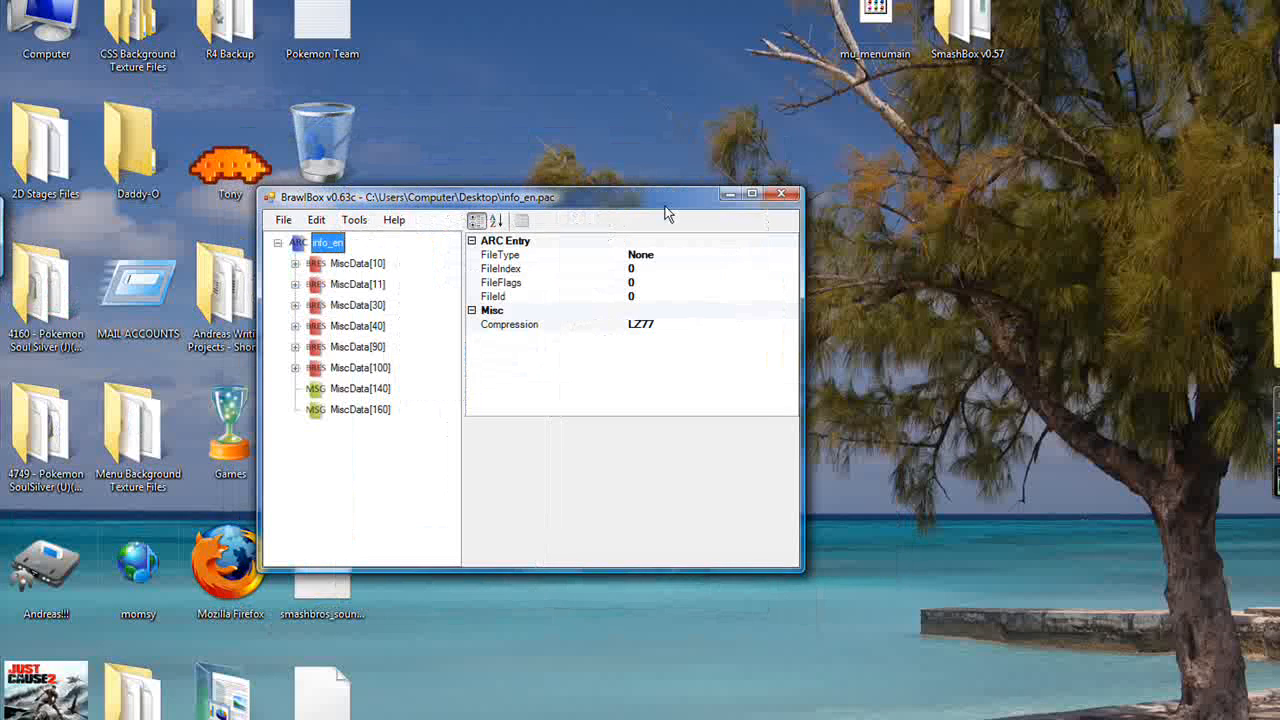
click(363, 390)
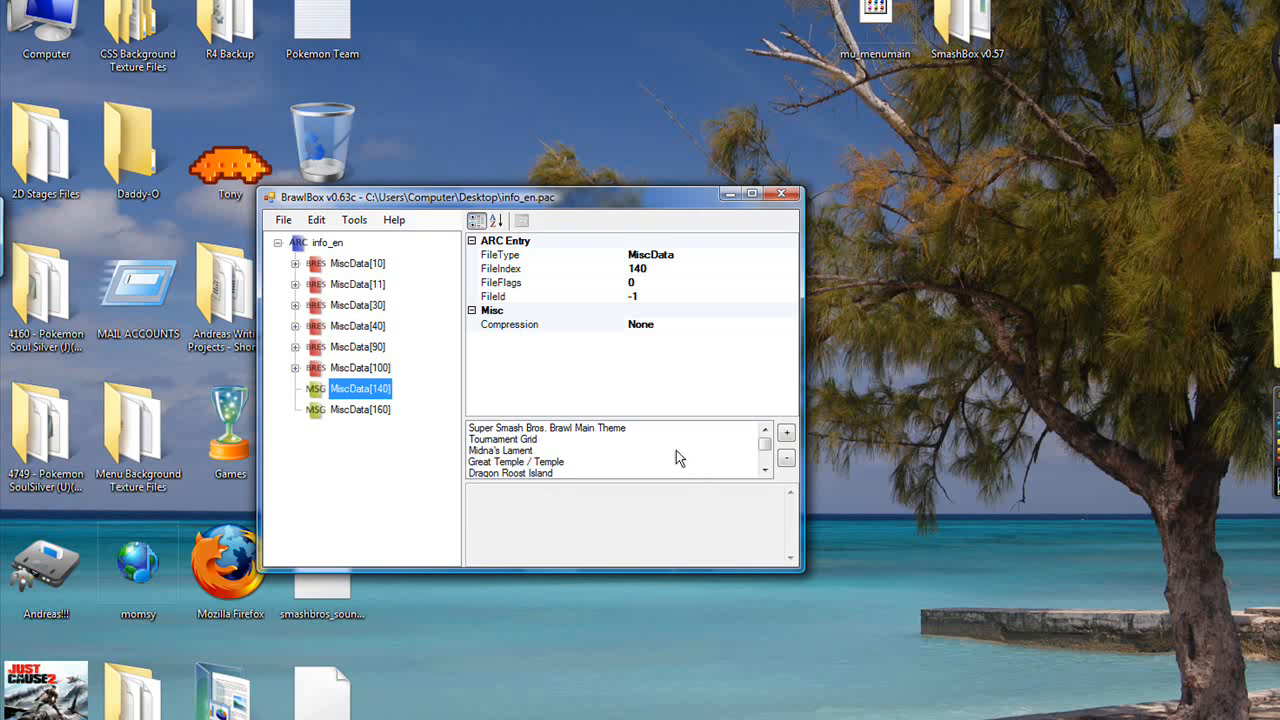
Examine the editable title text of the Super Smash Bros. Brawl Main Theme entry without changing it.
click(588, 428)
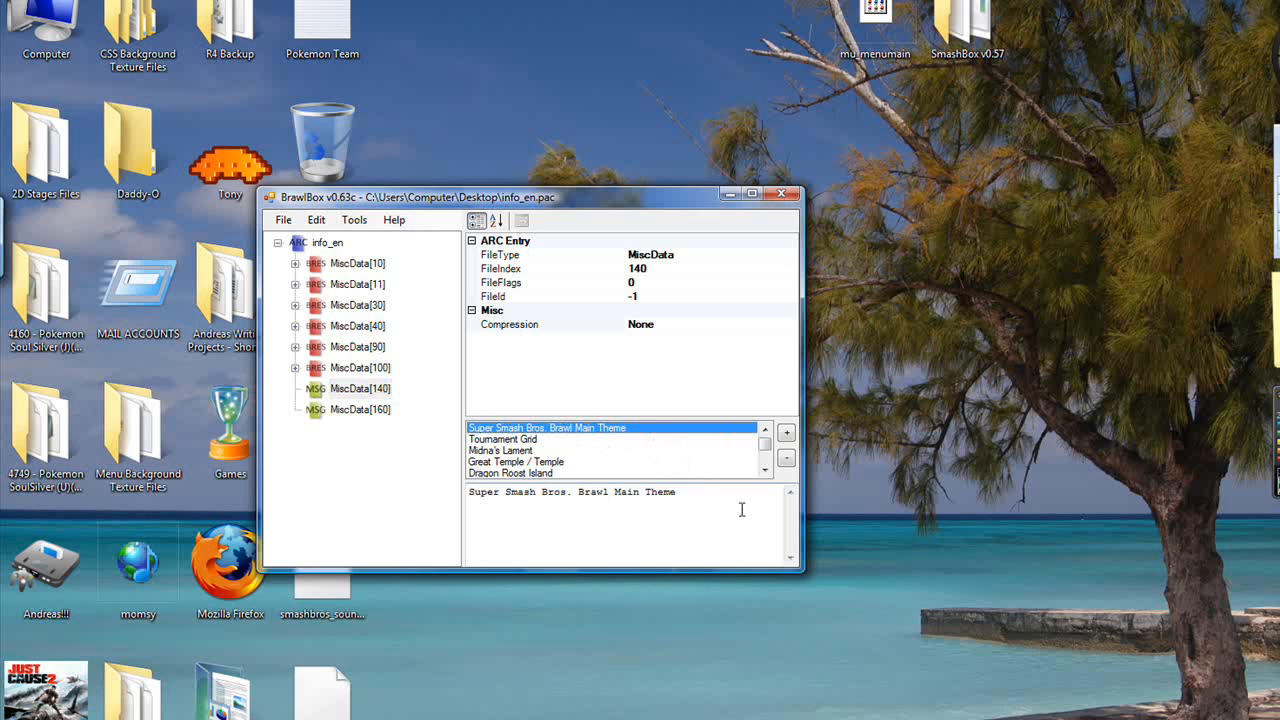
drag(742, 509, 409, 520)
click(632, 505)
drag(701, 490, 378, 510)
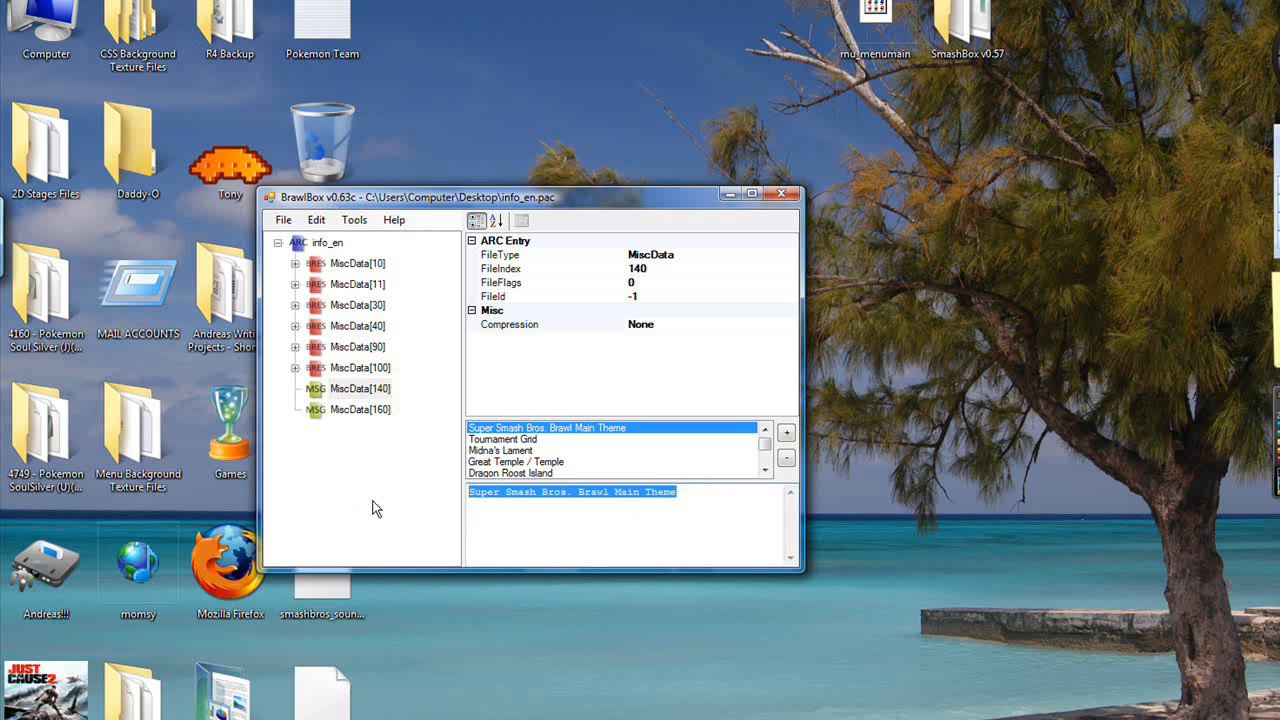
click(709, 506)
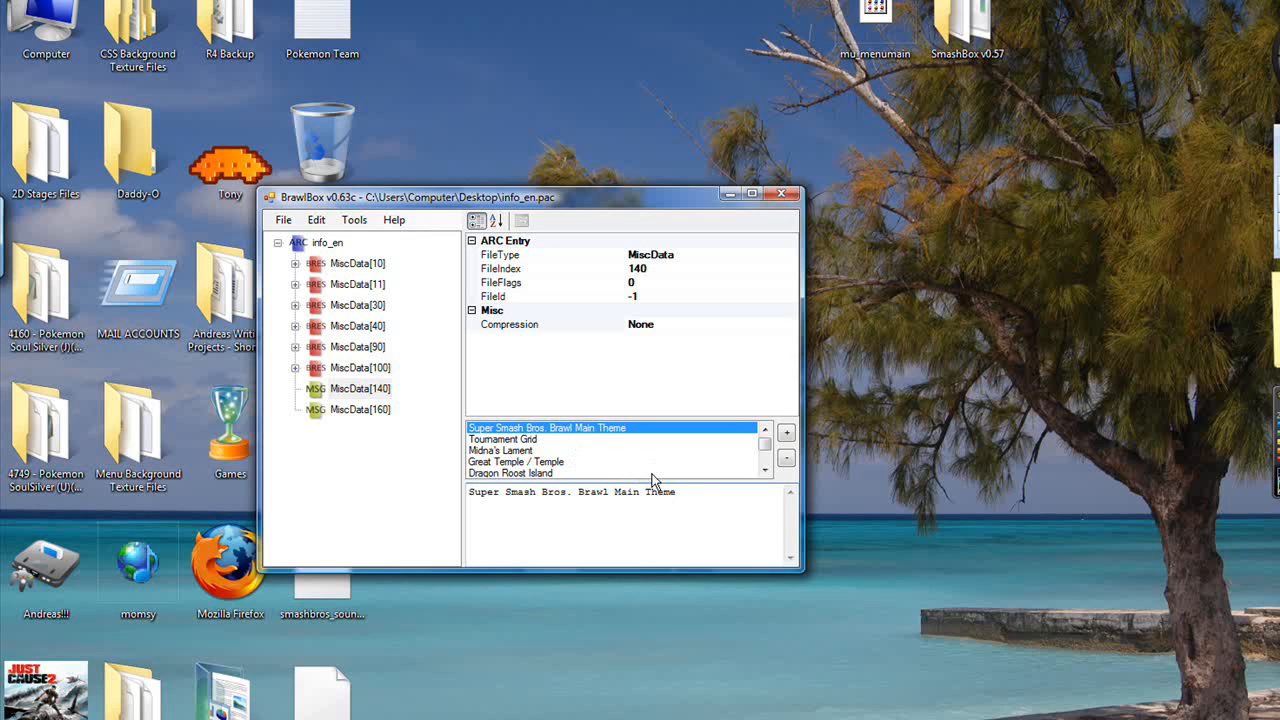
Find the Battlefield entry in the MiscData[140] song list and rename it "Banjo - Kazooie Final Boss Theme".
click(615, 440)
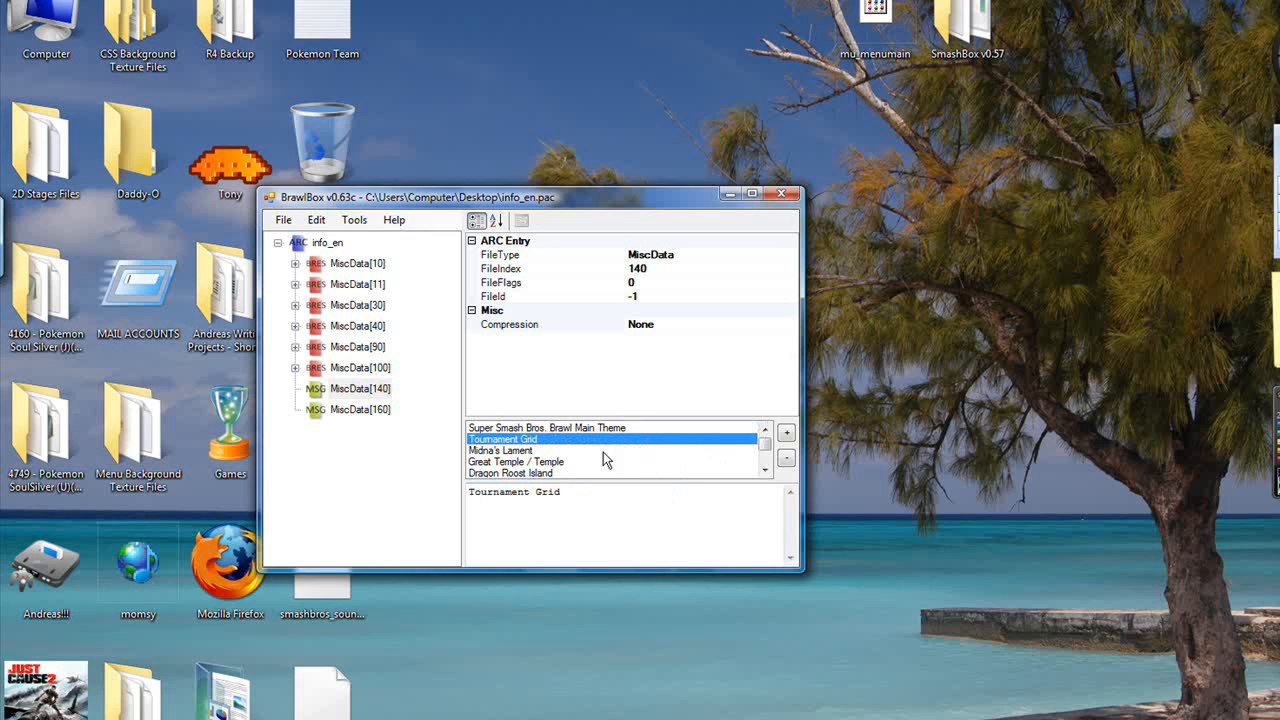
click(582, 431)
scroll(612, 463, down, 8)
click(612, 463)
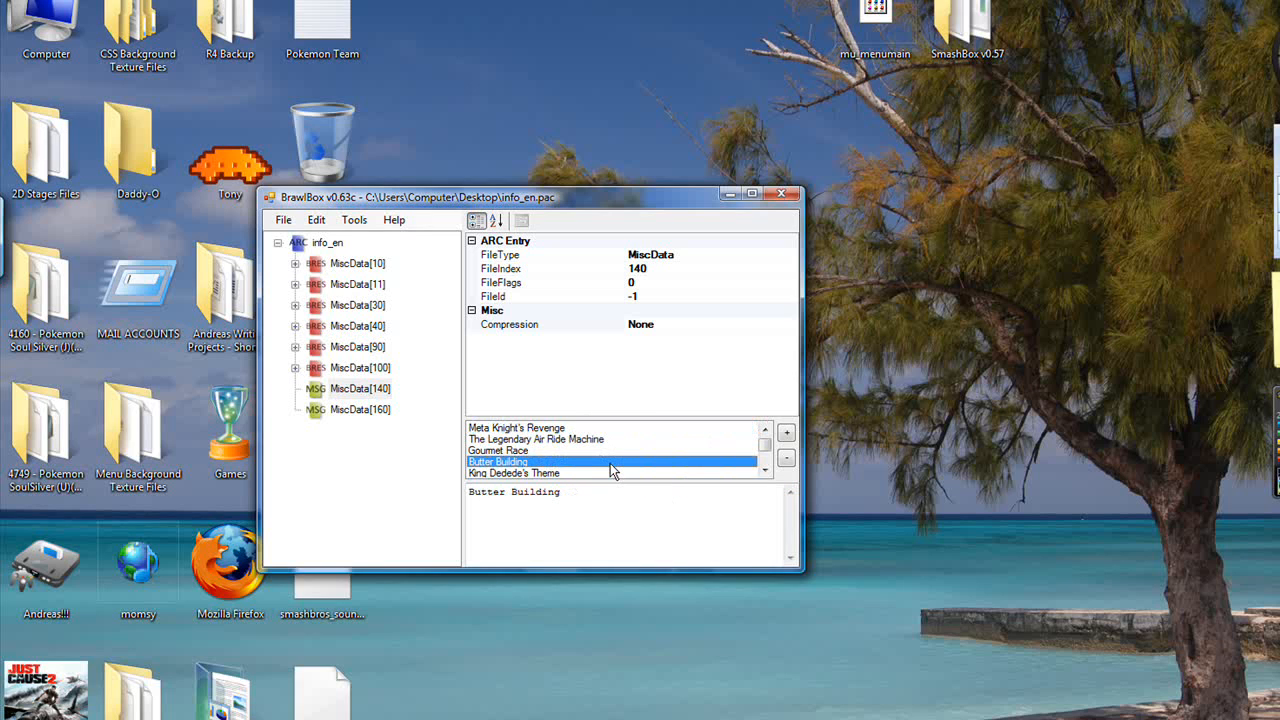
scroll(614, 460, down, 2)
click(614, 460)
key(Down)
key(Down)
key(Down)
key(Down)
key(Down)
key(Down)
key(Down)
key(Down)
key(Down)
key(Down)
key(Down)
key(Down)
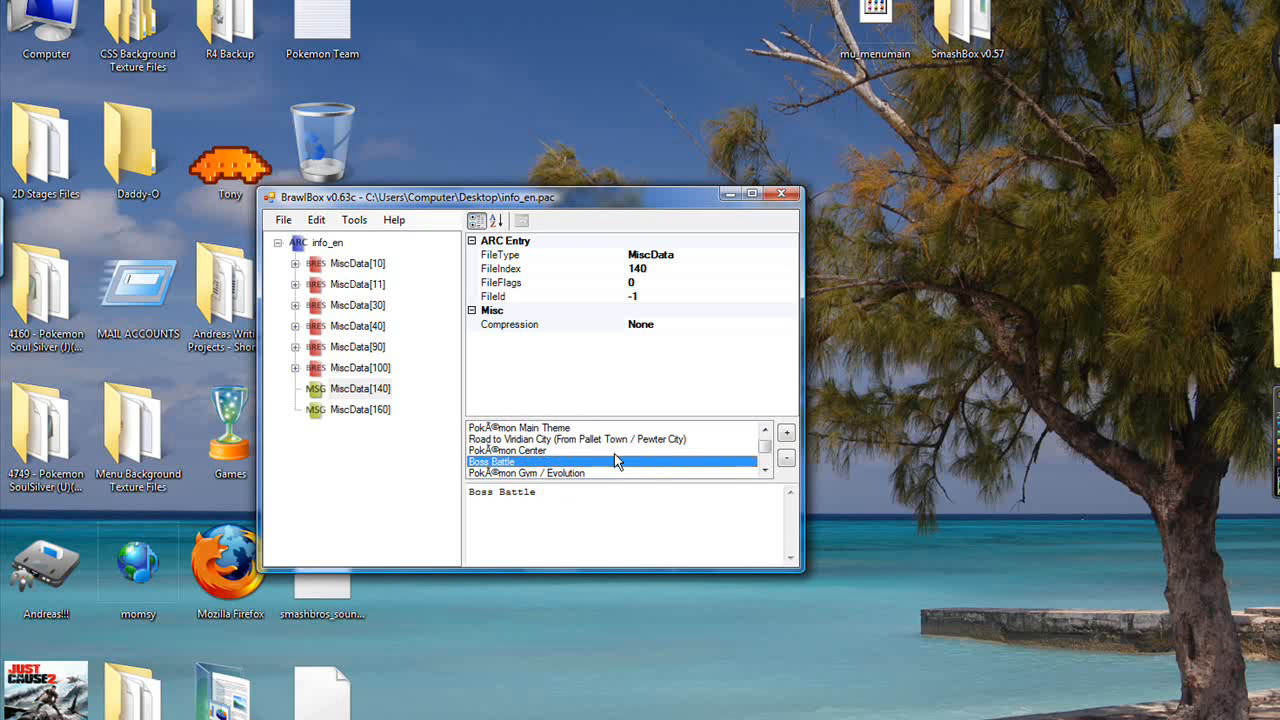
key(Down)
key(Down)
key(Down)
key(Down)
key(Down)
key(Down)
key(Down)
key(Down)
key(Down)
key(Down)
key(Down)
key(Down)
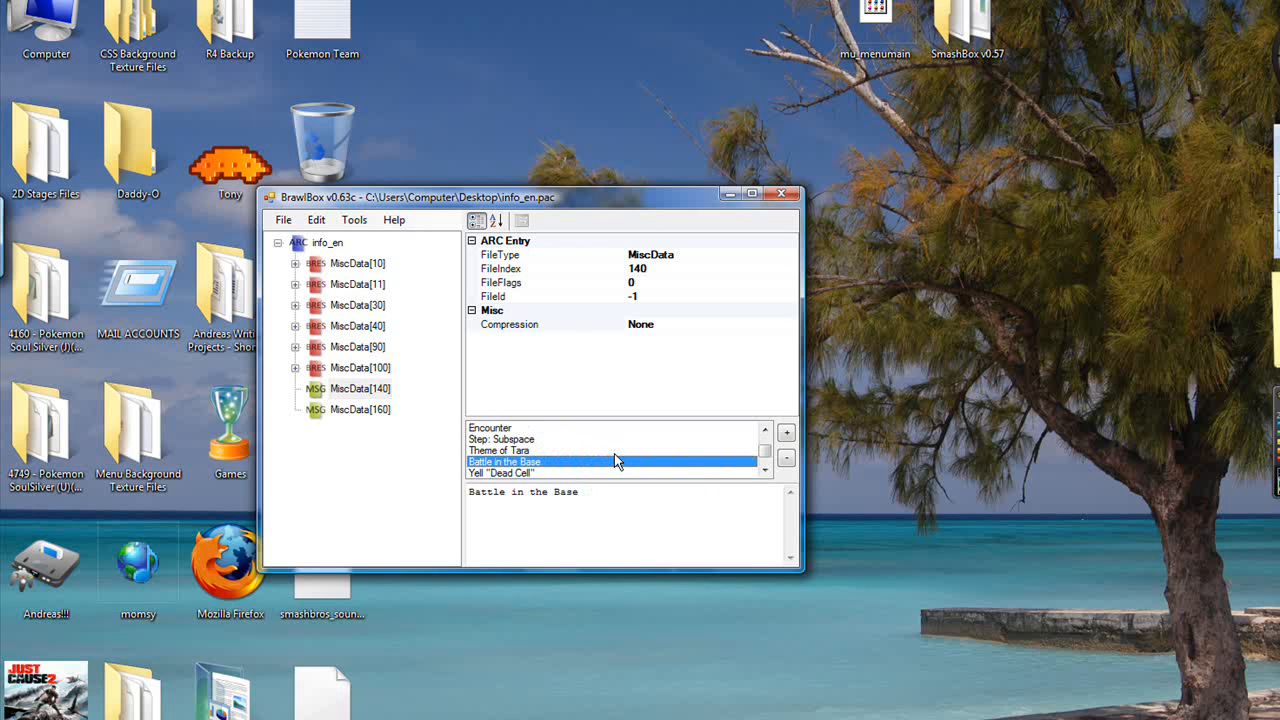
key(Down)
key(Down)
key(Down)
key(Down)
key(Down)
key(Down)
key(Down)
key(Down)
key(Down)
key(Down)
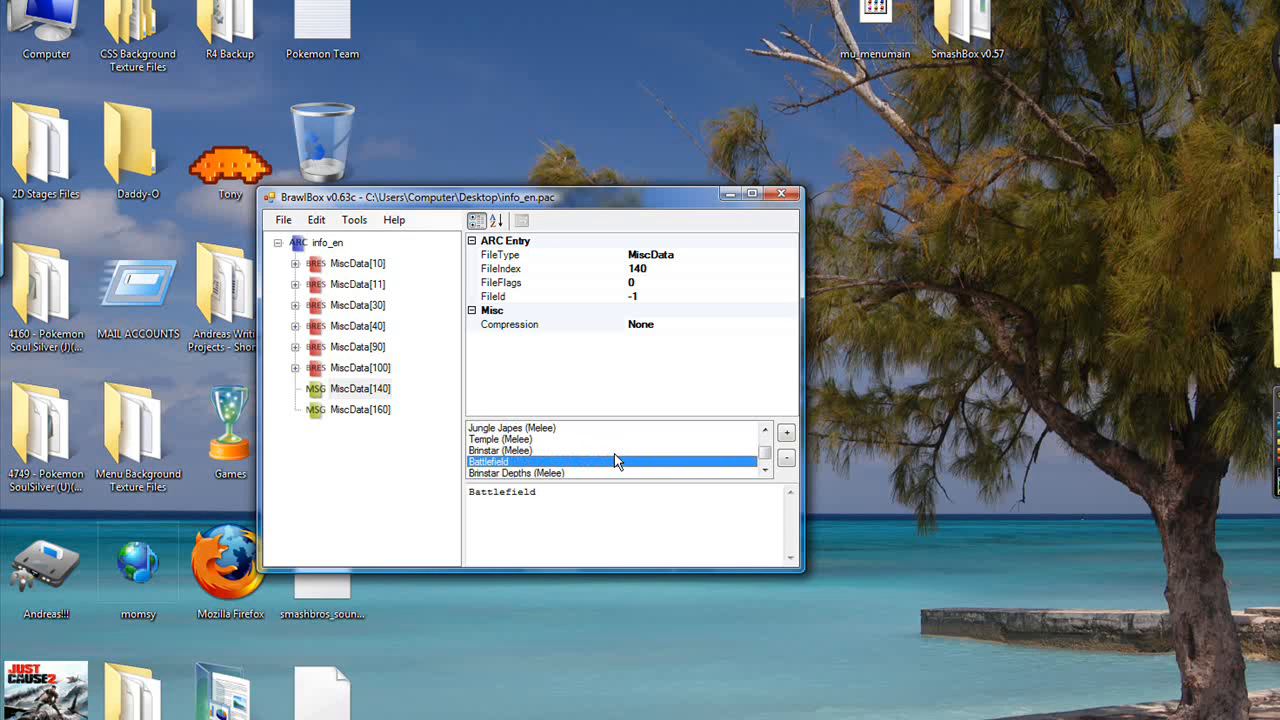
key(Up)
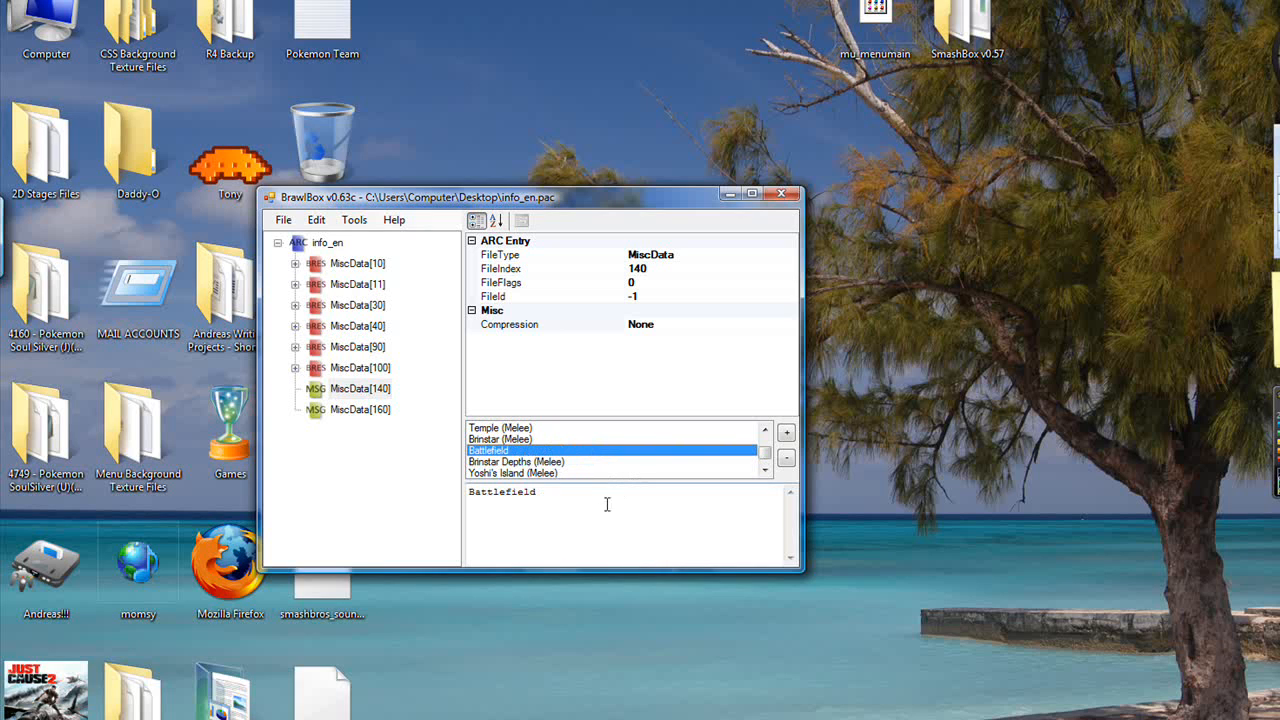
drag(705, 511, 466, 510)
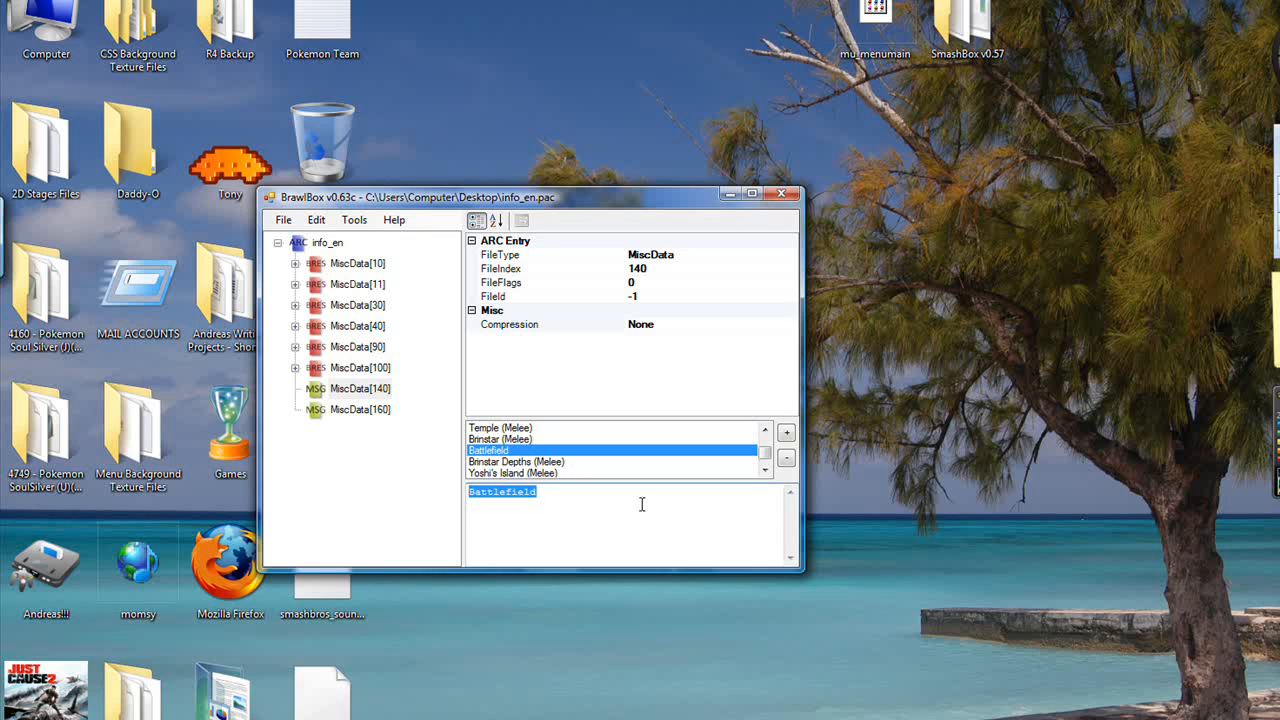
text(Banjo - Ka)
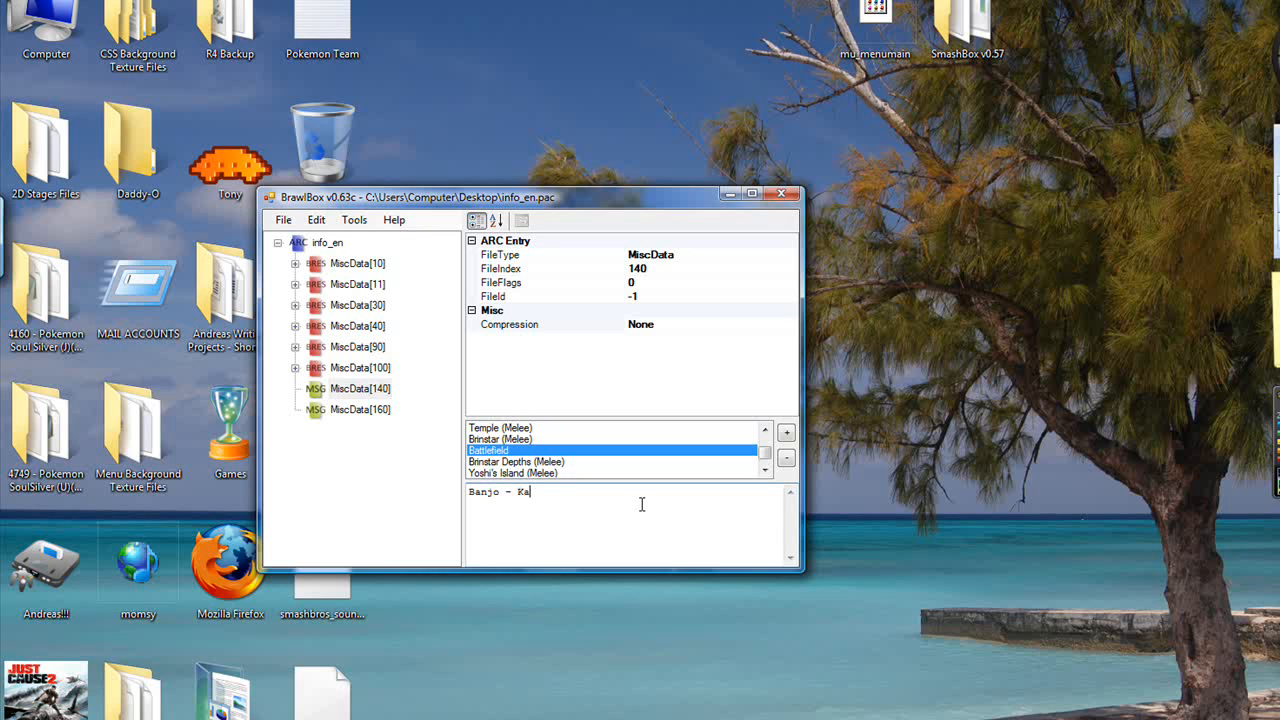
text(zooi)
text(e final )
text(Final)
text( Boss Theme)
click(537, 463)
click(537, 452)
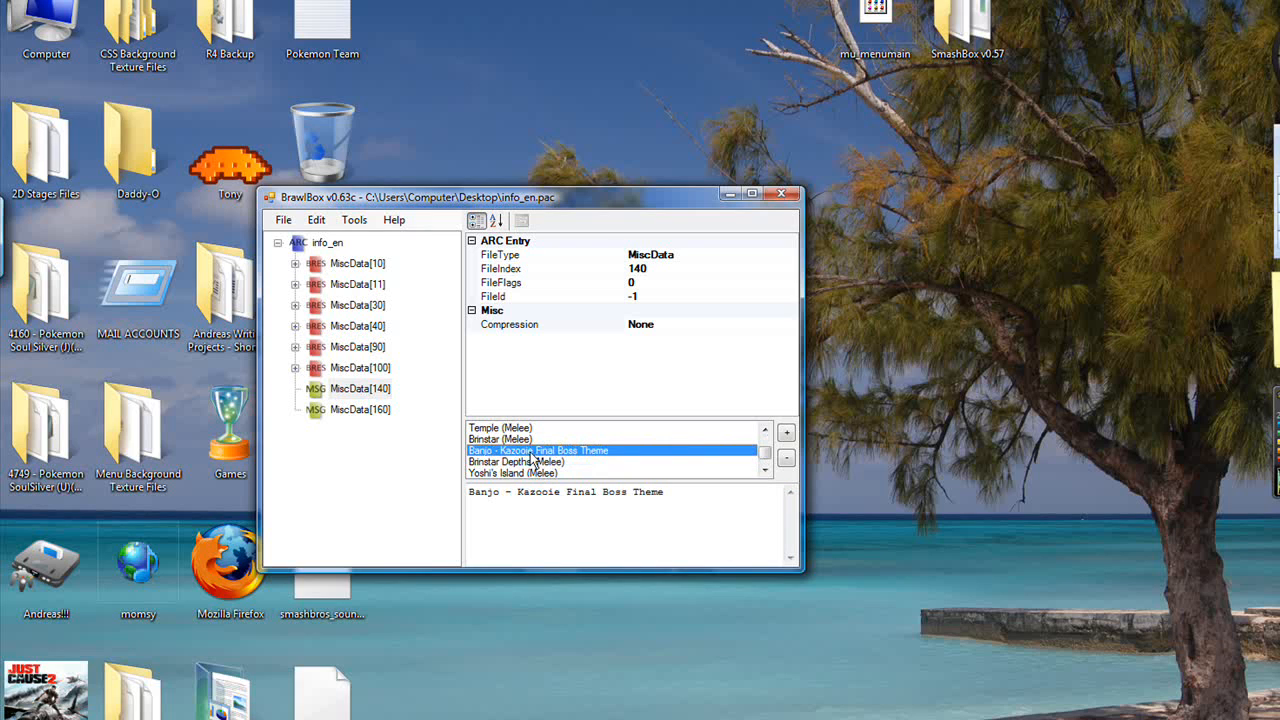
Review the renamed Banjo - Kazooie title against the neighbouring Brinstar entries in MiscData[140].
click(664, 502)
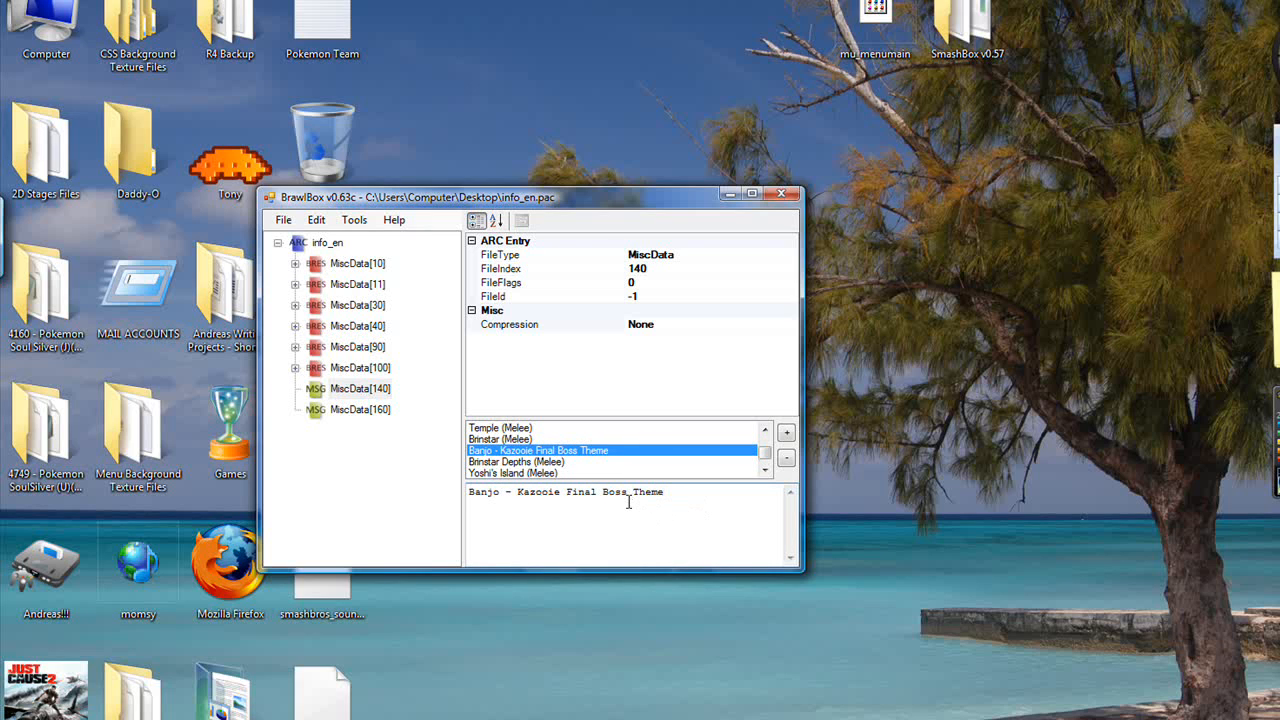
click(548, 440)
click(540, 462)
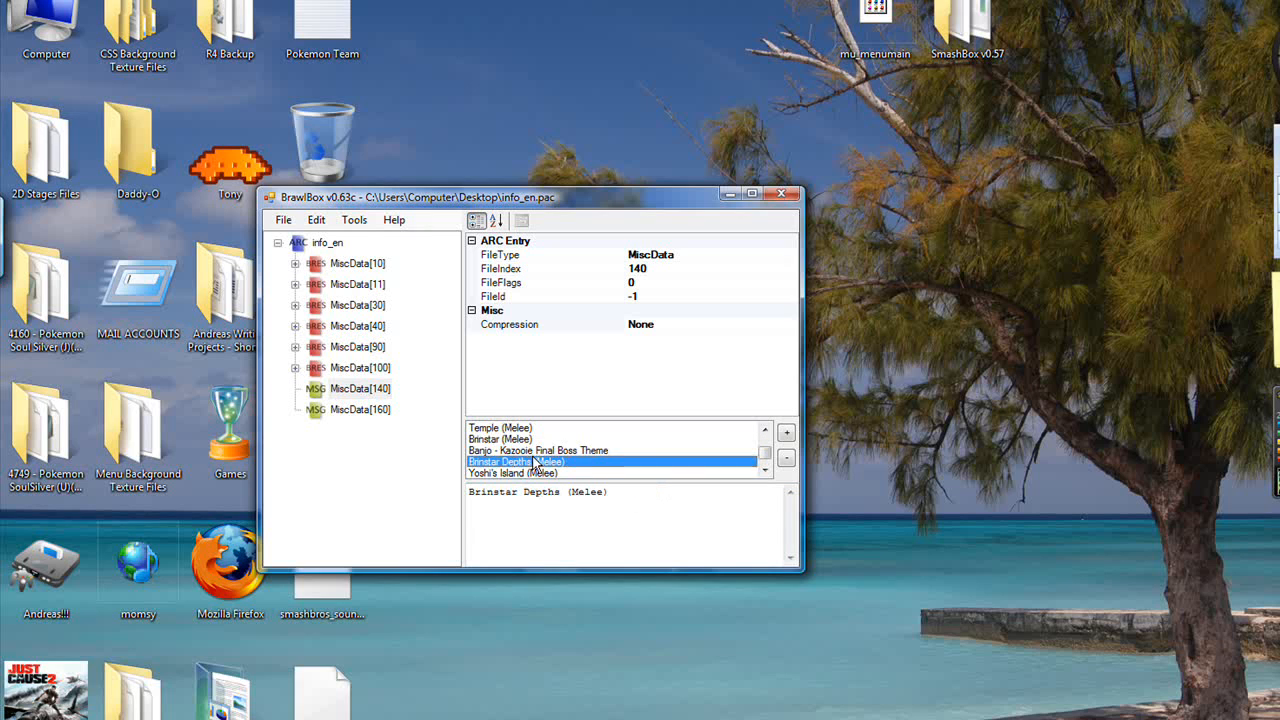
click(543, 452)
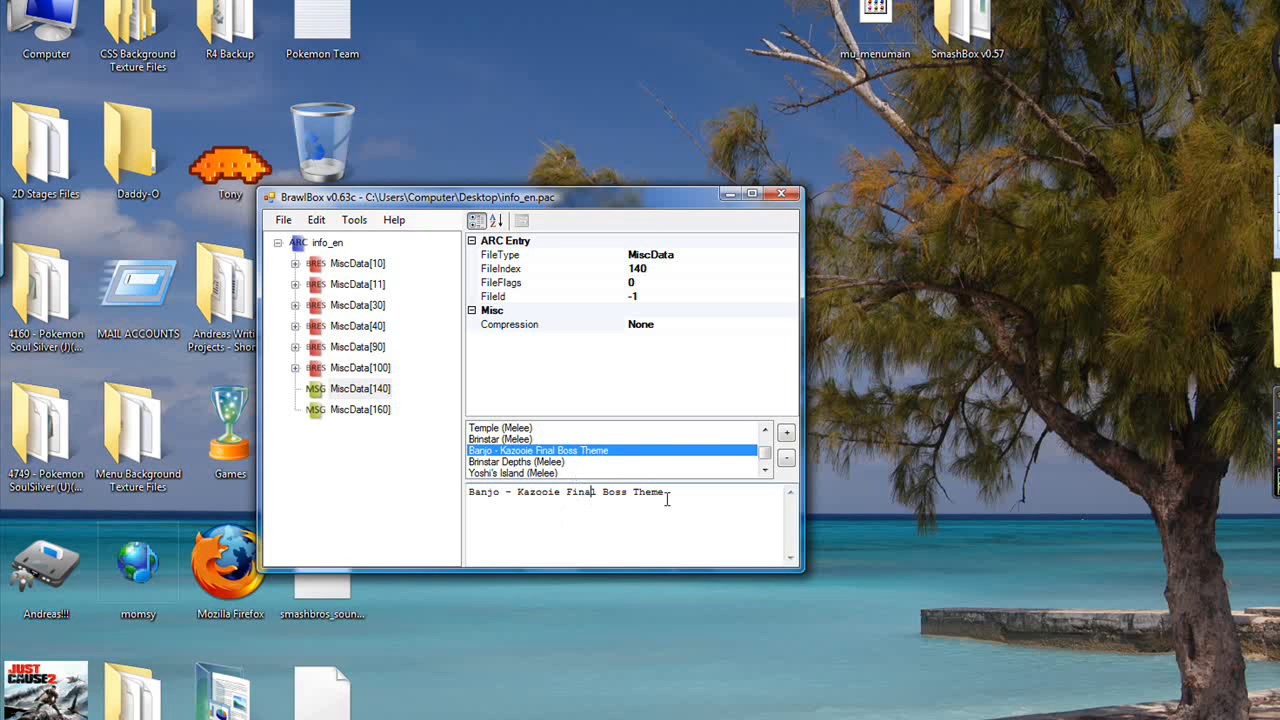
drag(664, 493, 477, 503)
click(516, 521)
click(355, 392)
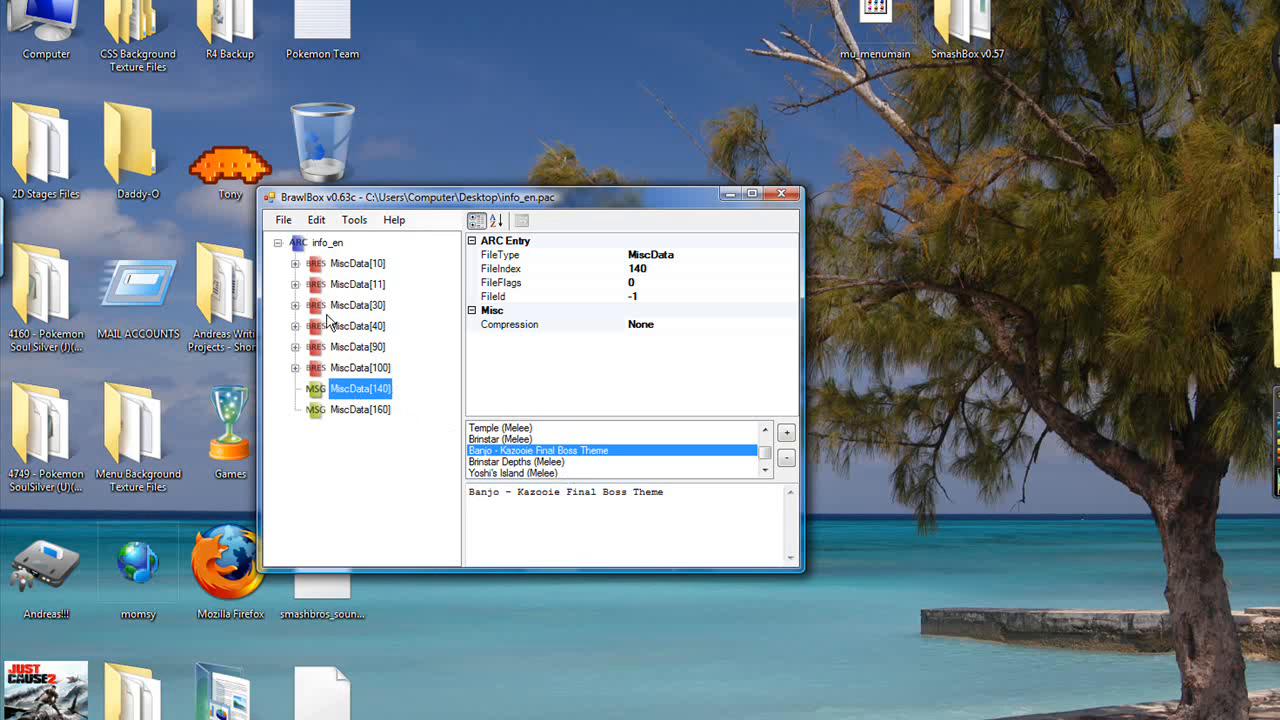
Save the edited archive to the desktop as a new PAC file named "info - NEW".
click(285, 222)
click(314, 298)
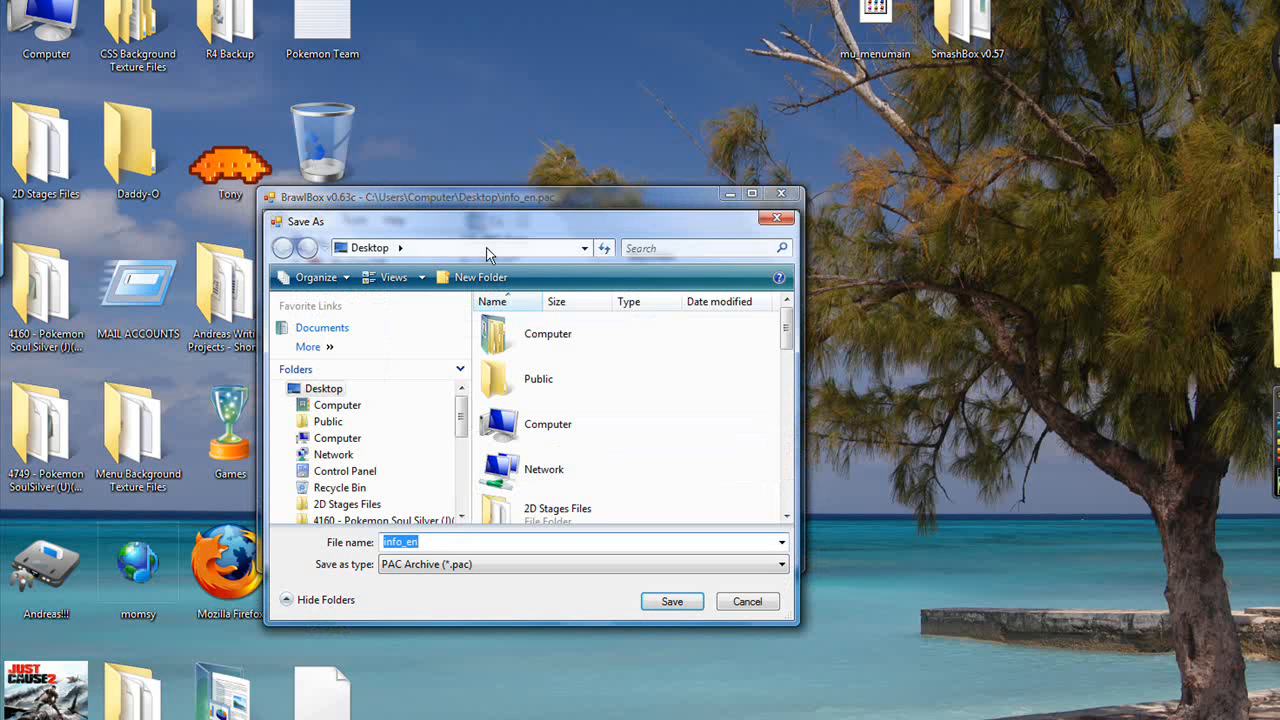
drag(784, 326, 785, 400)
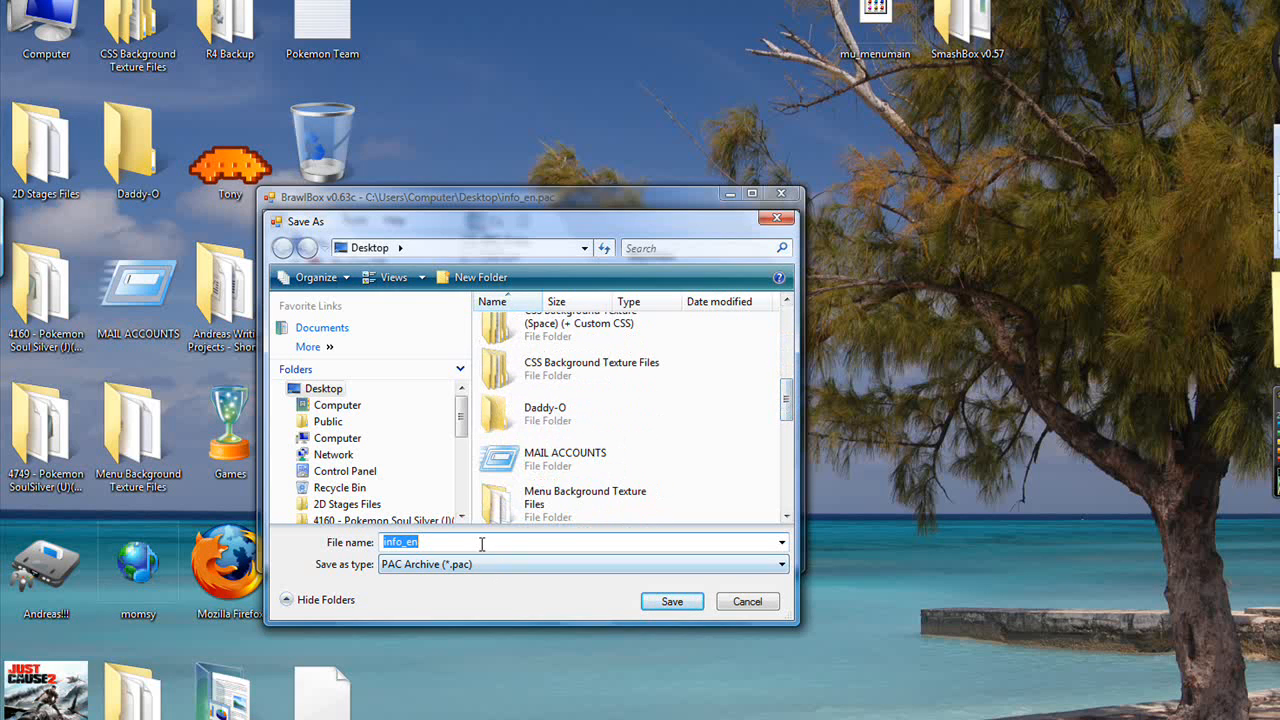
drag(480, 543, 403, 548)
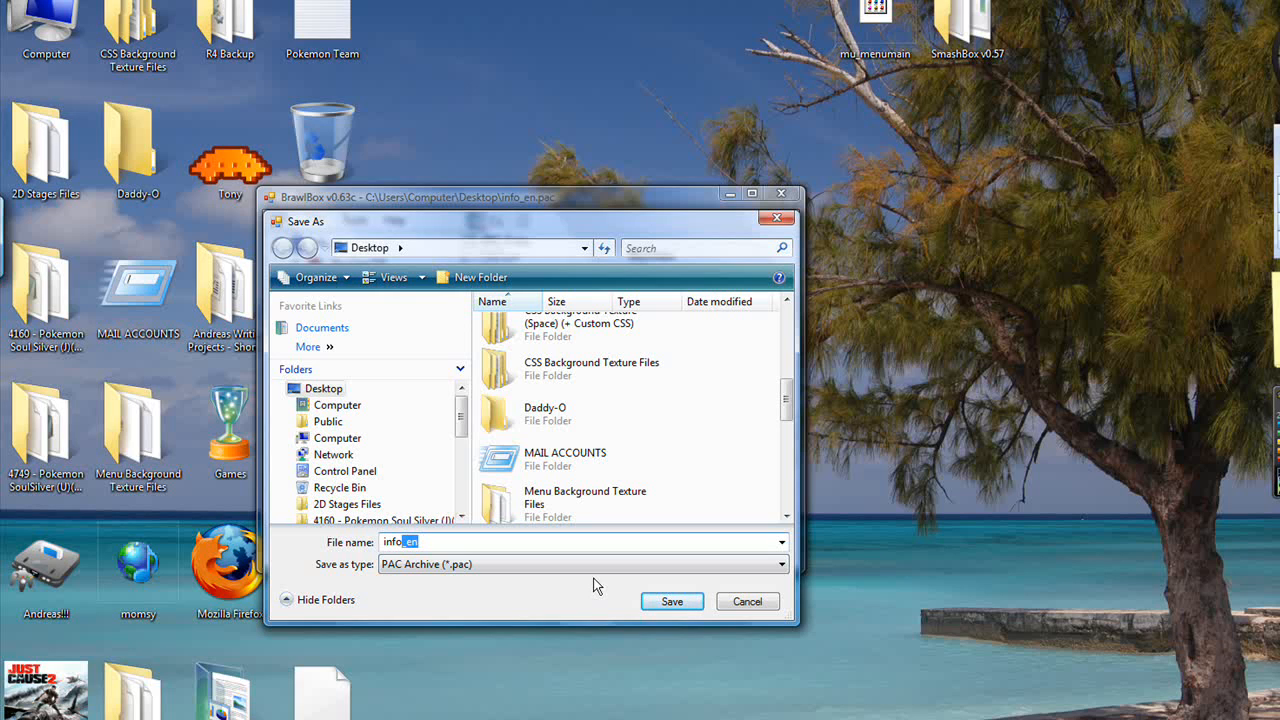
text(- NEW)
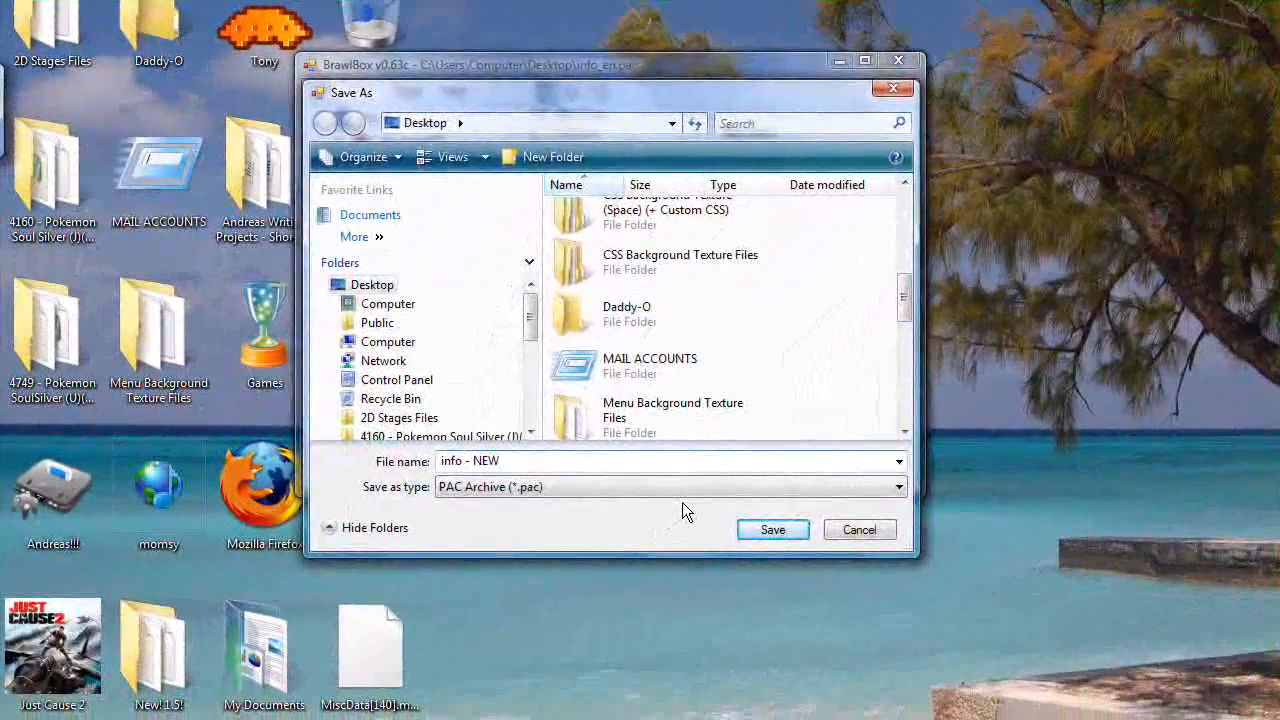
key(Return)
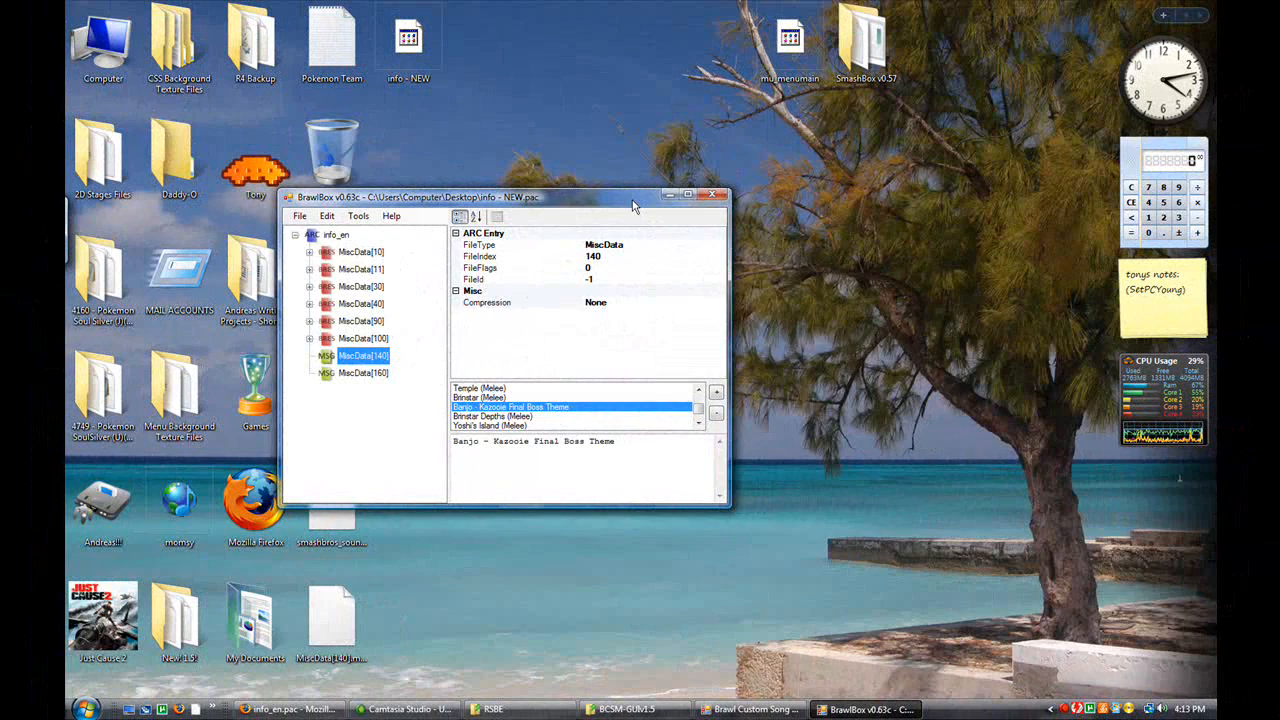
Check the file size of the saved "info - NEW" file in its desktop properties, and close them.
drag(778, 70, 1279, 441)
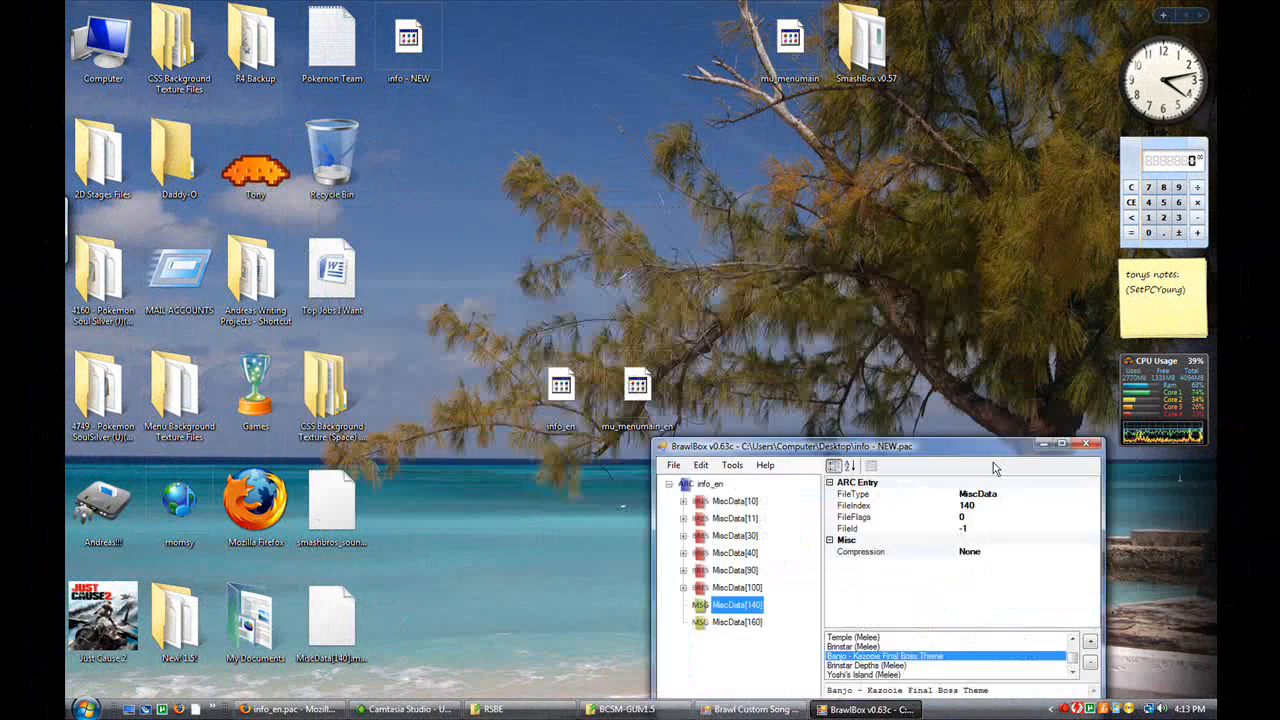
drag(994, 467, 807, 260)
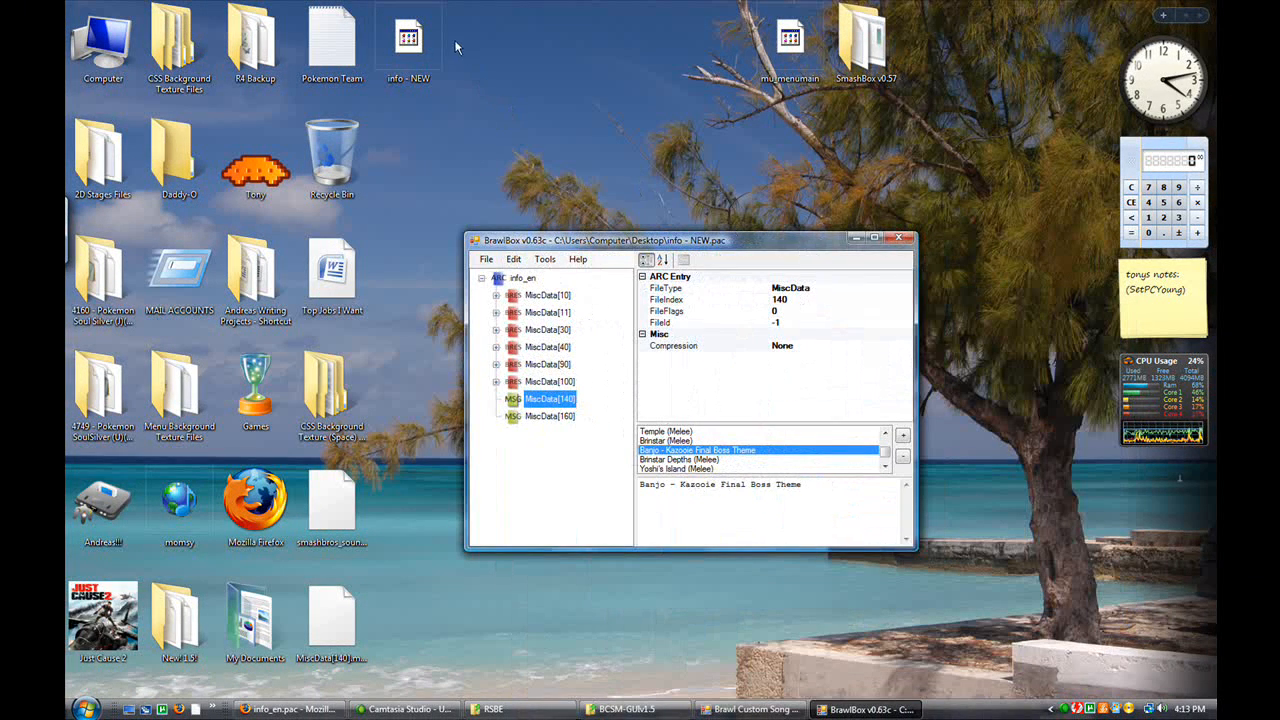
click(408, 42)
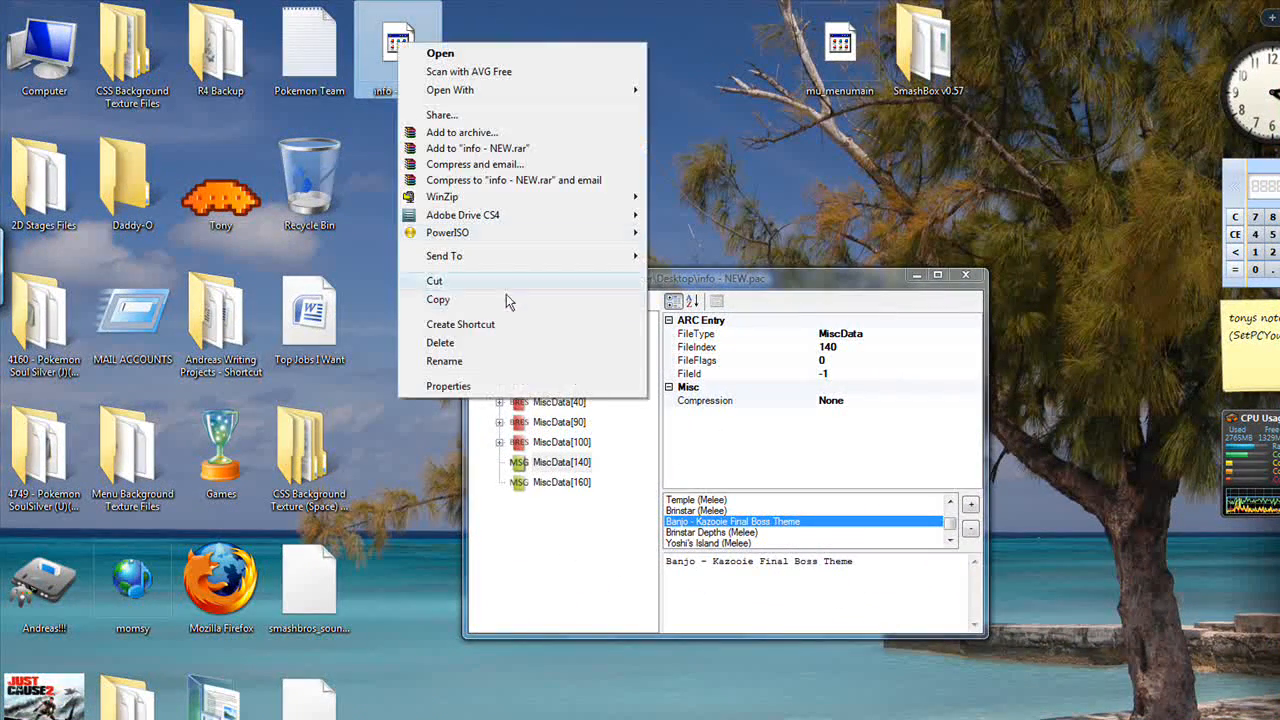
click(492, 386)
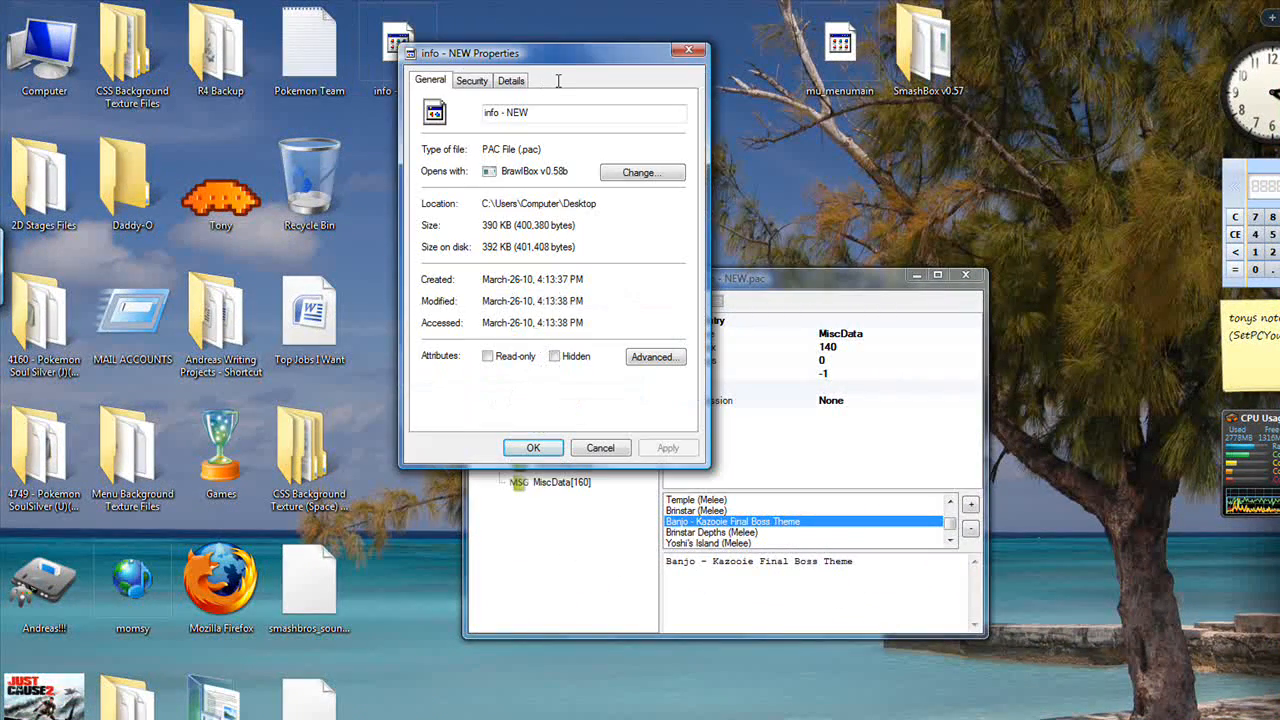
double_click(484, 225)
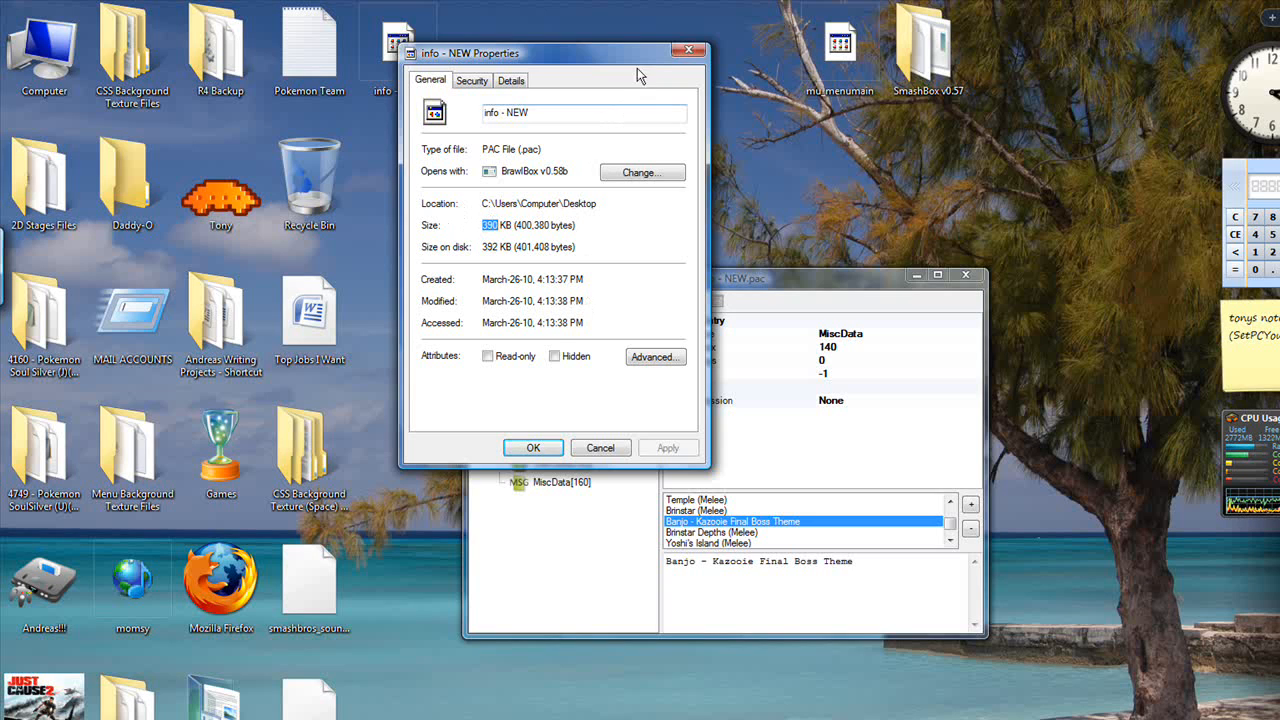
click(689, 50)
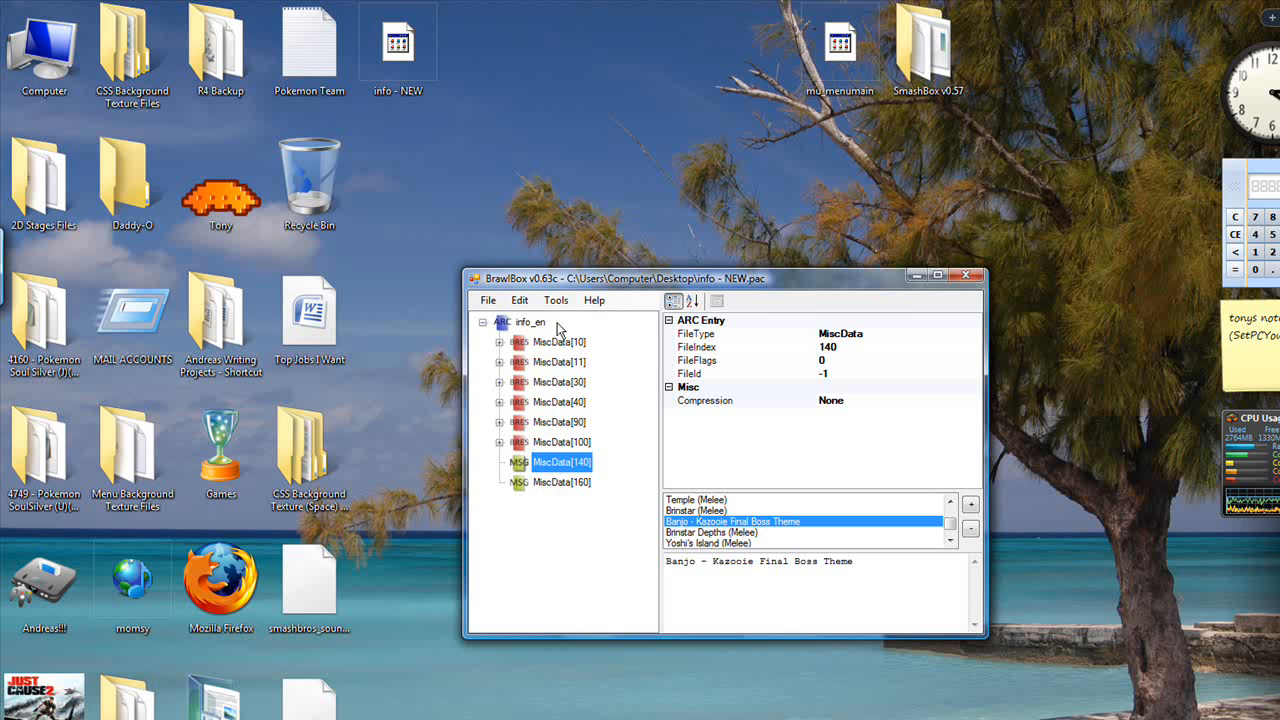
Examine the system messages in MiscData[160], including the WiiConnect24, SD Card and save data entries.
drag(603, 285, 498, 257)
click(468, 457)
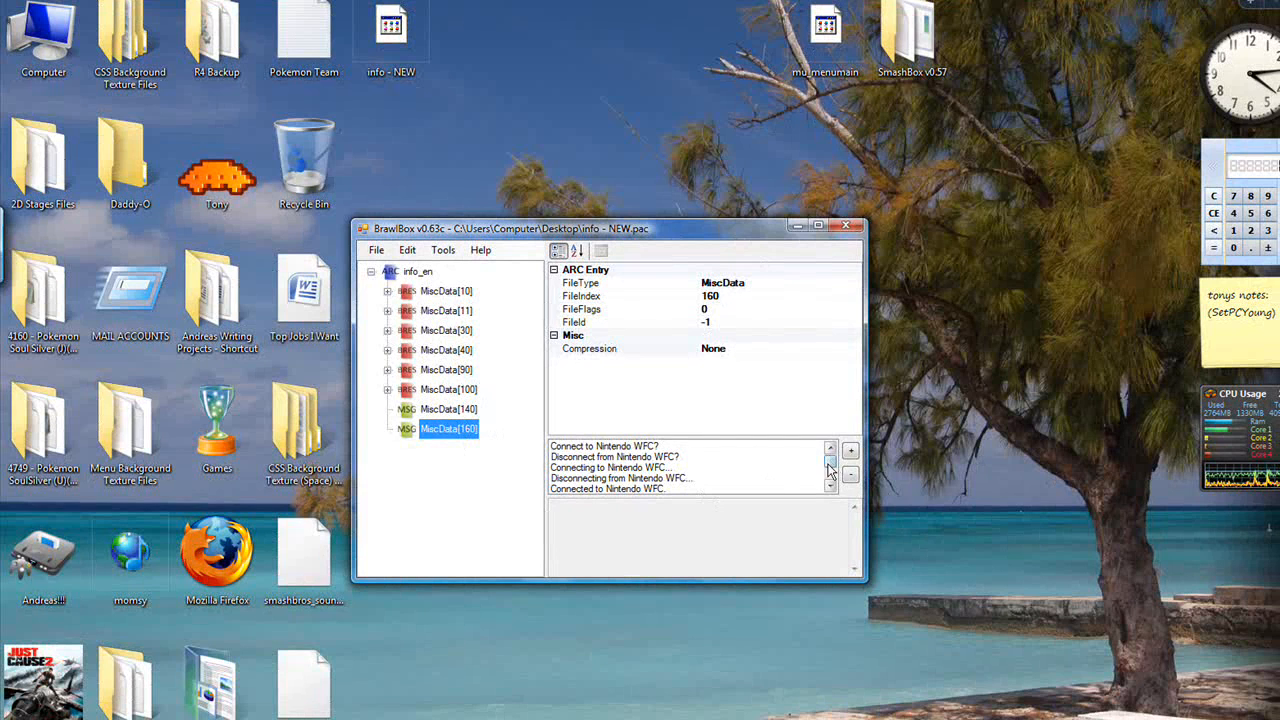
drag(831, 467, 831, 481)
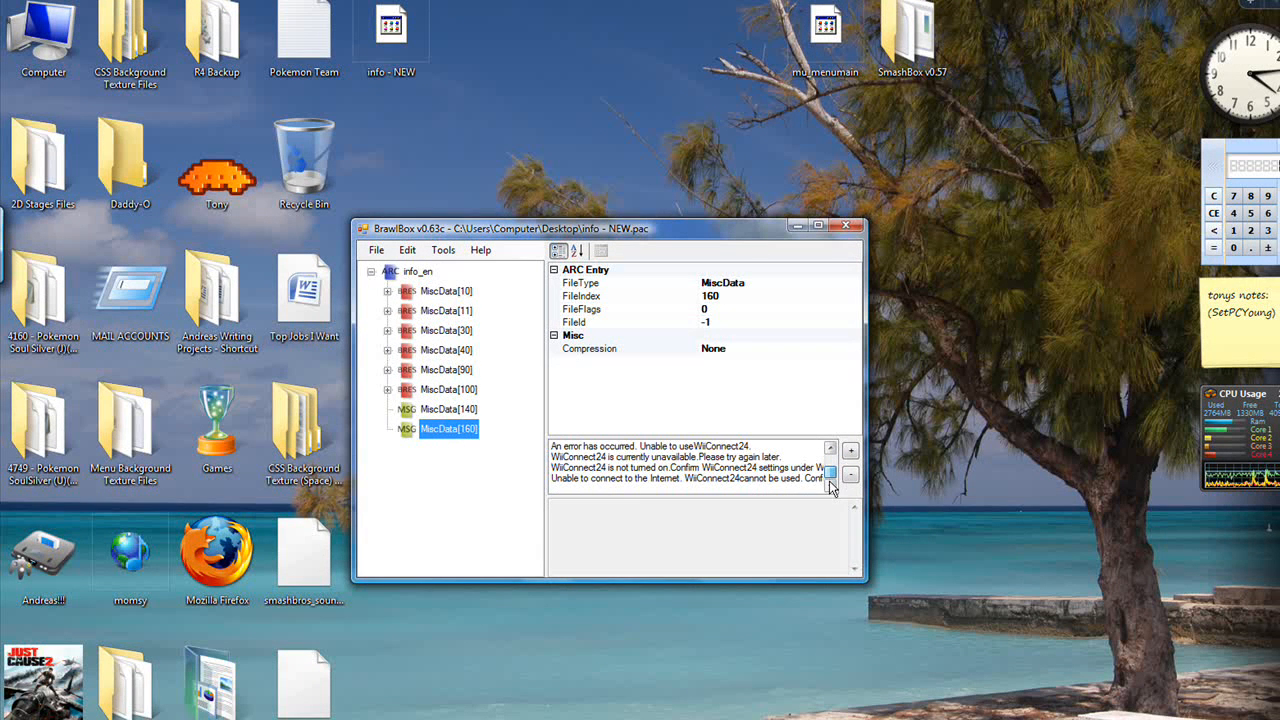
click(752, 466)
scroll(740, 475, down, 5)
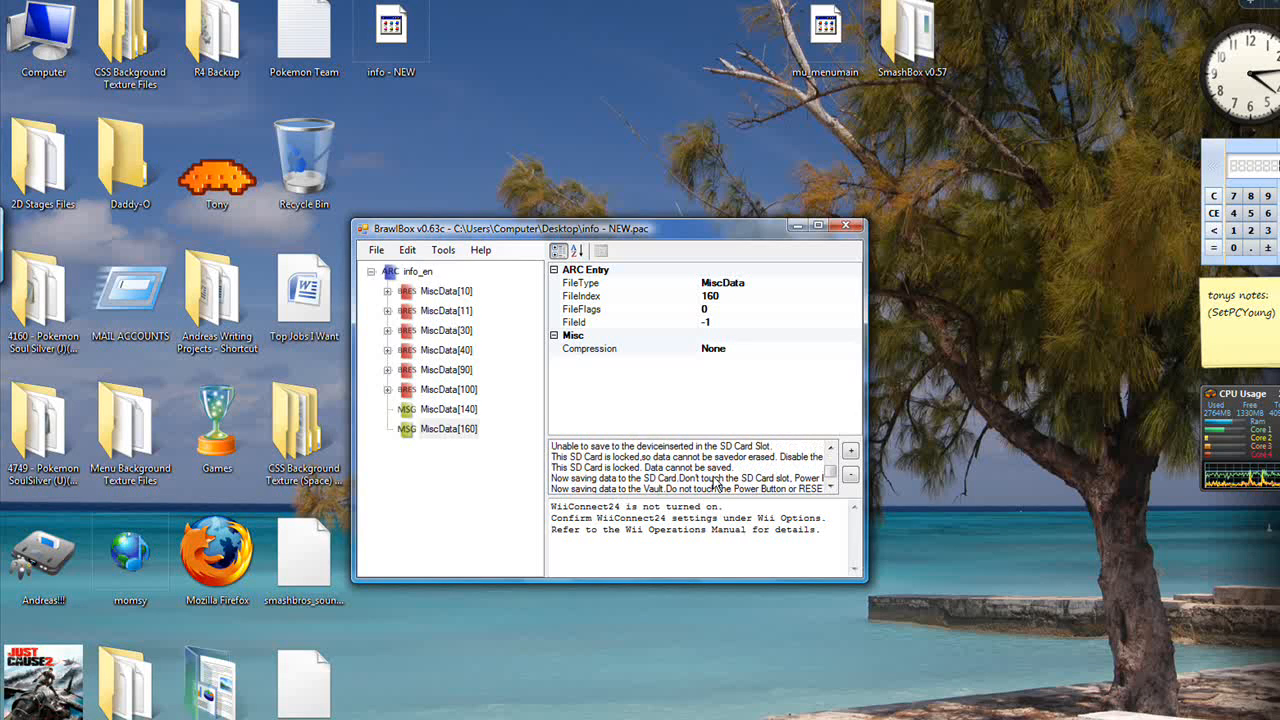
scroll(727, 478, up, 6)
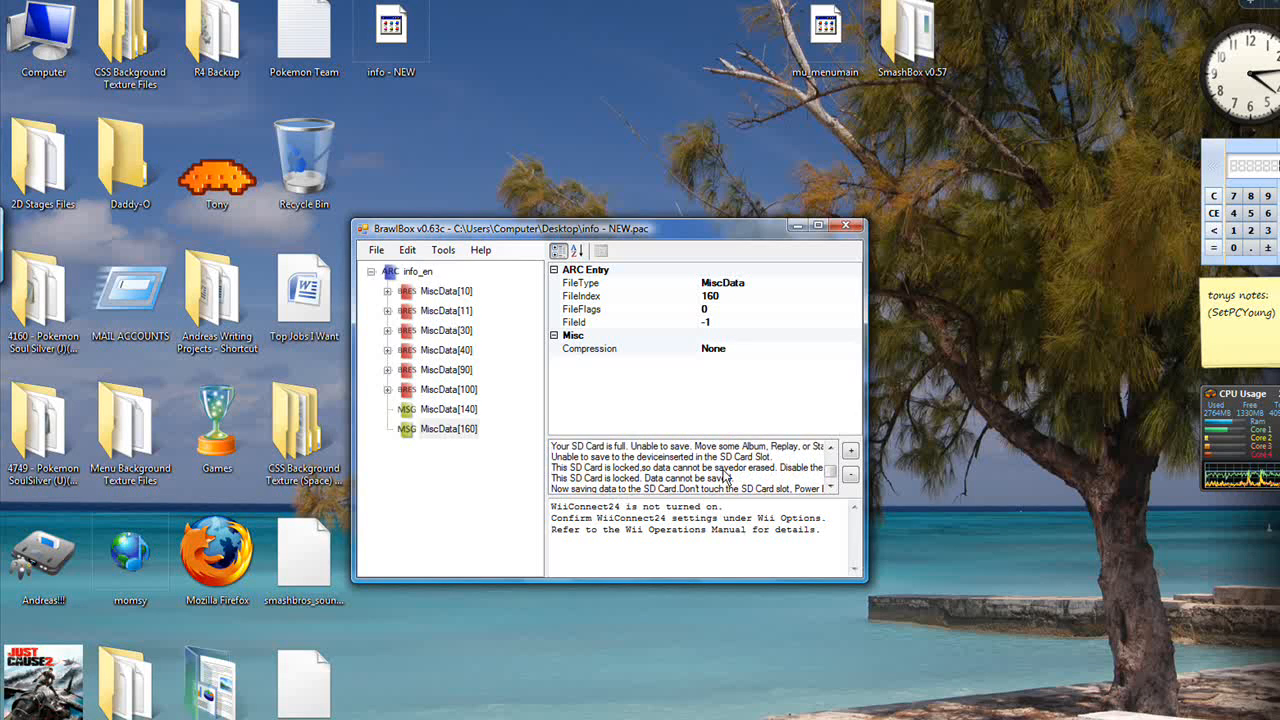
scroll(640, 486, up, 2)
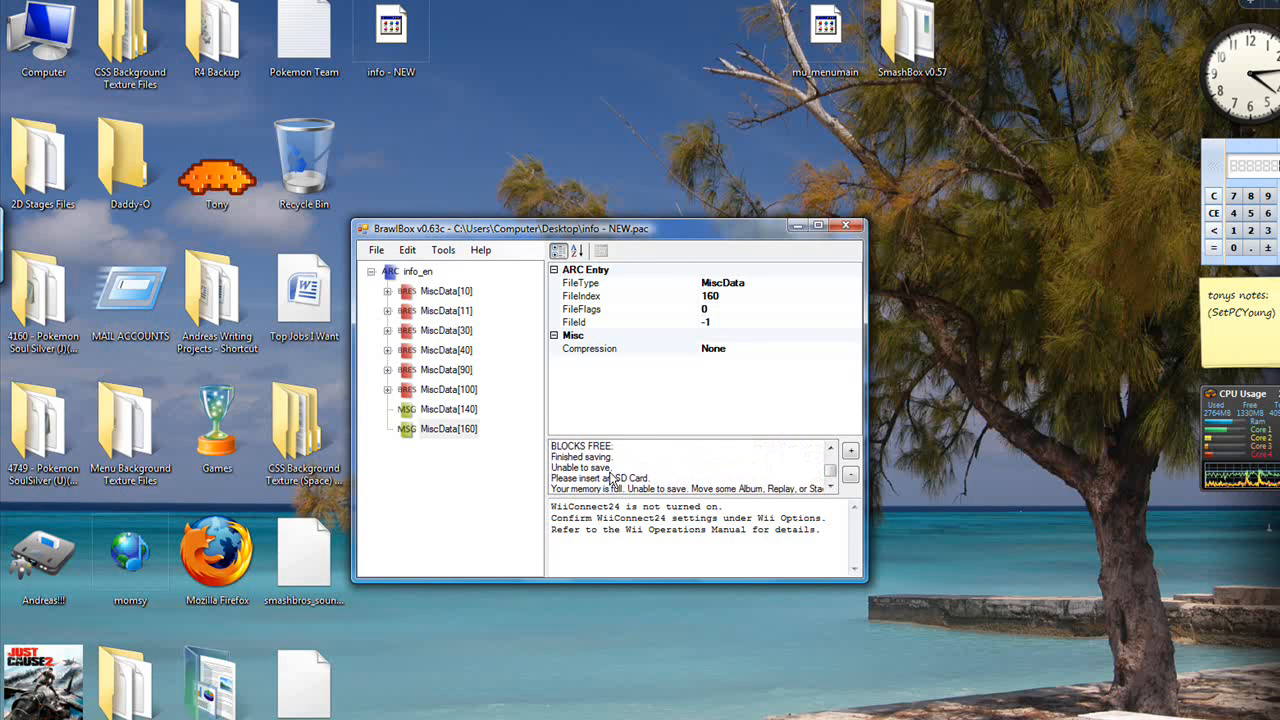
scroll(617, 476, up, 8)
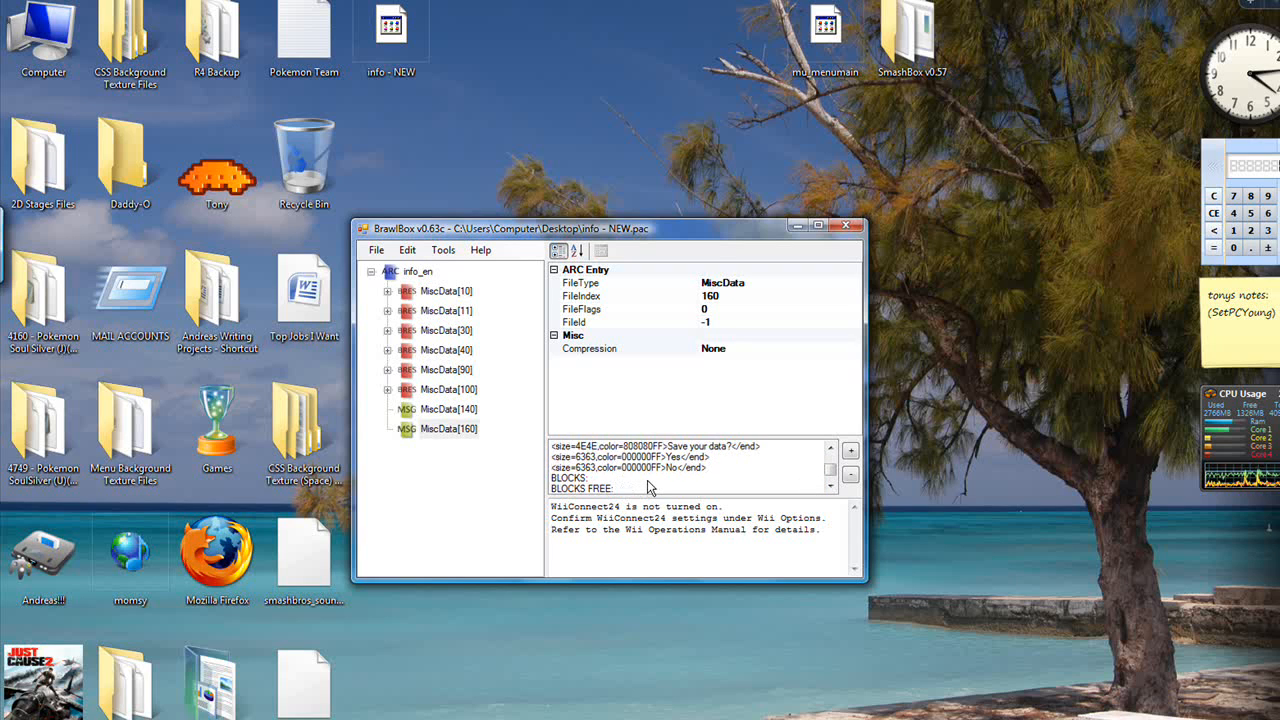
scroll(680, 484, up, 10)
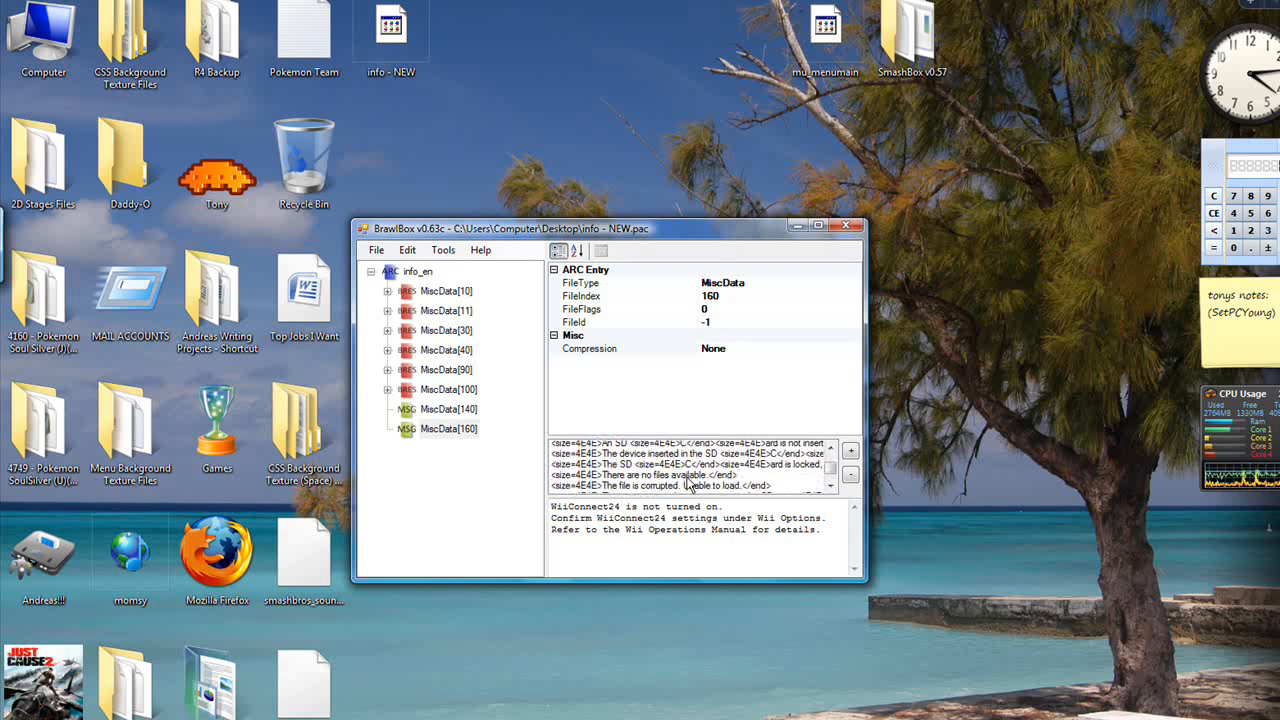
scroll(688, 484, down, 10)
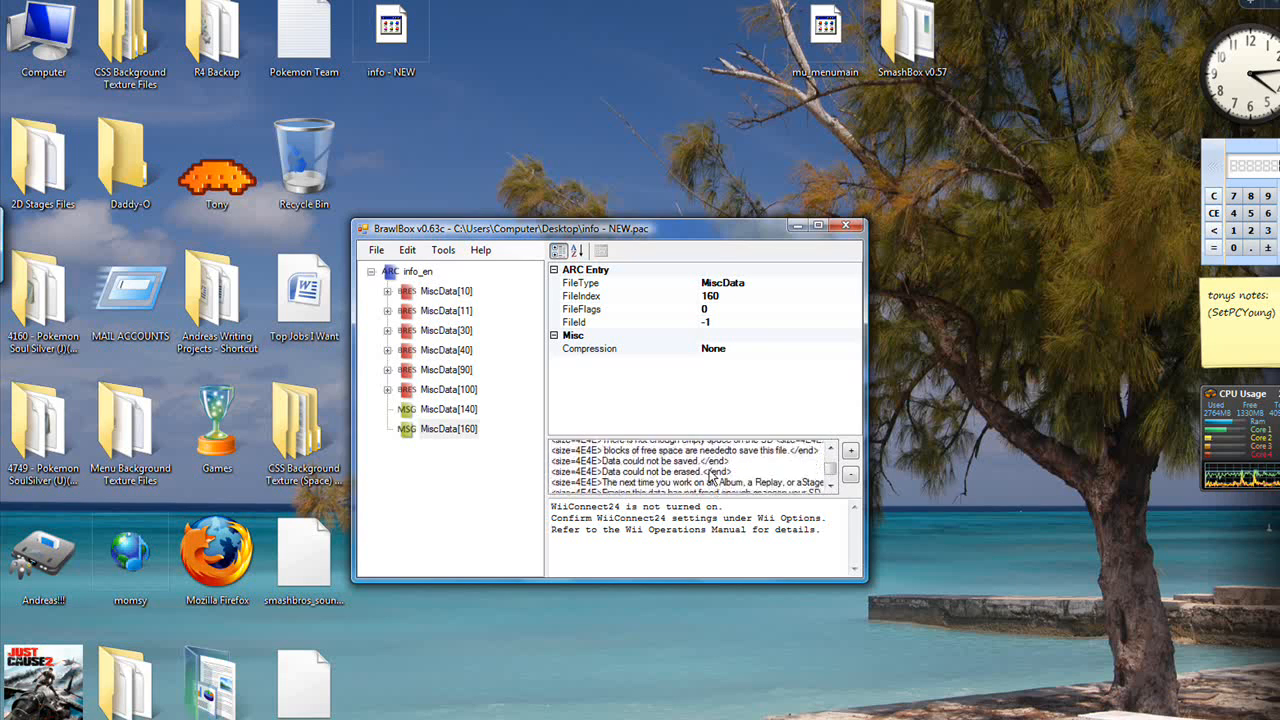
scroll(714, 478, down, 3)
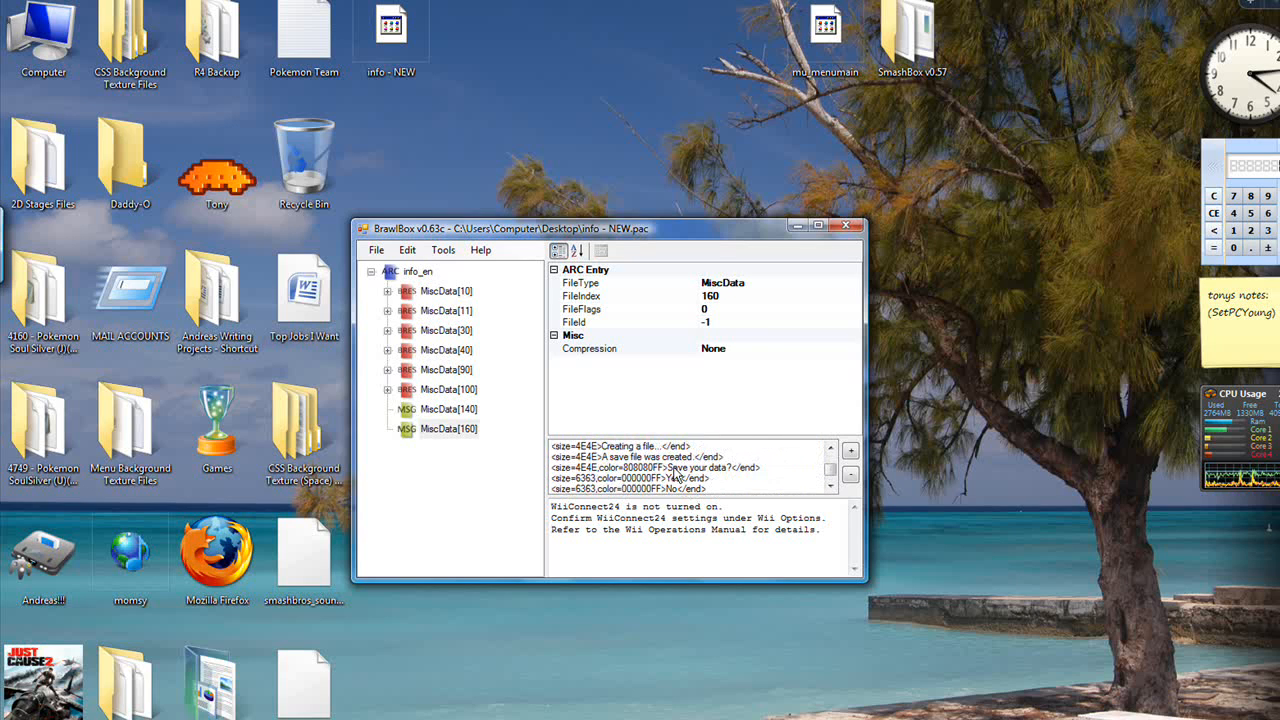
Replace the "Save your data?", "Yes" and "No" messages in MiscData[160] with "?" and select the text of the "BLOCKS:" entry.
click(674, 468)
key(ctrl+a)
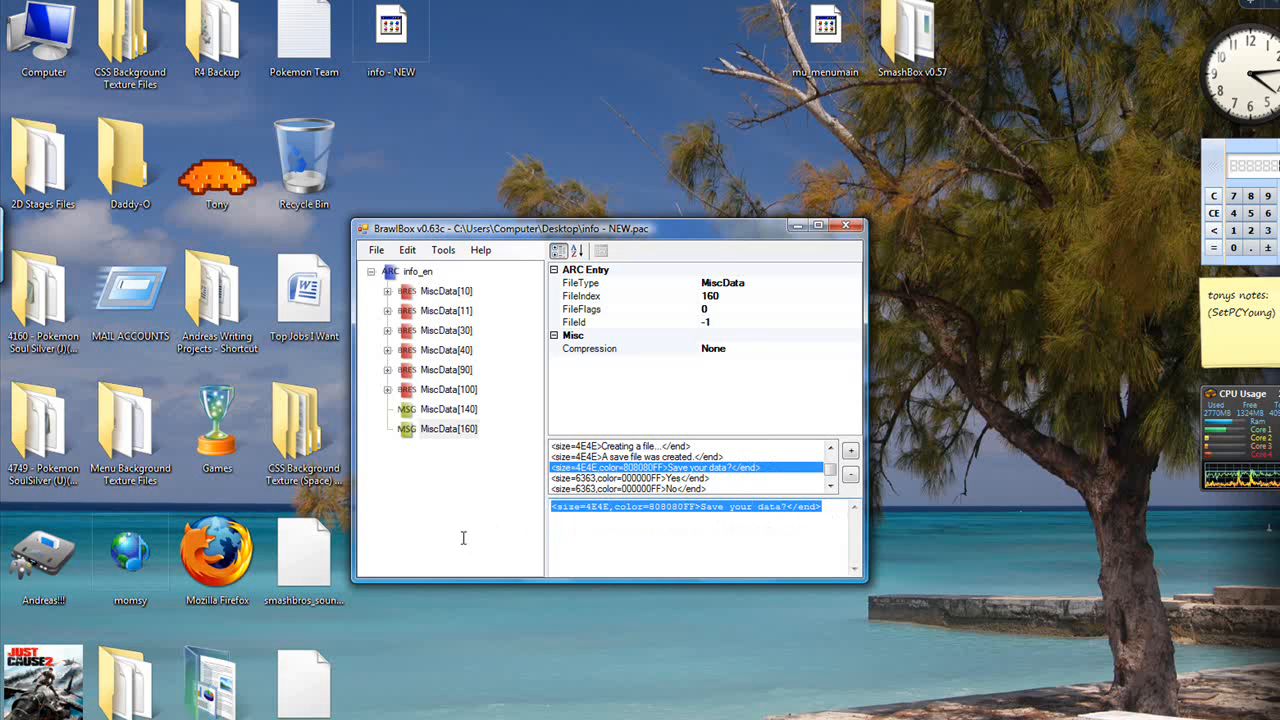
text(?)
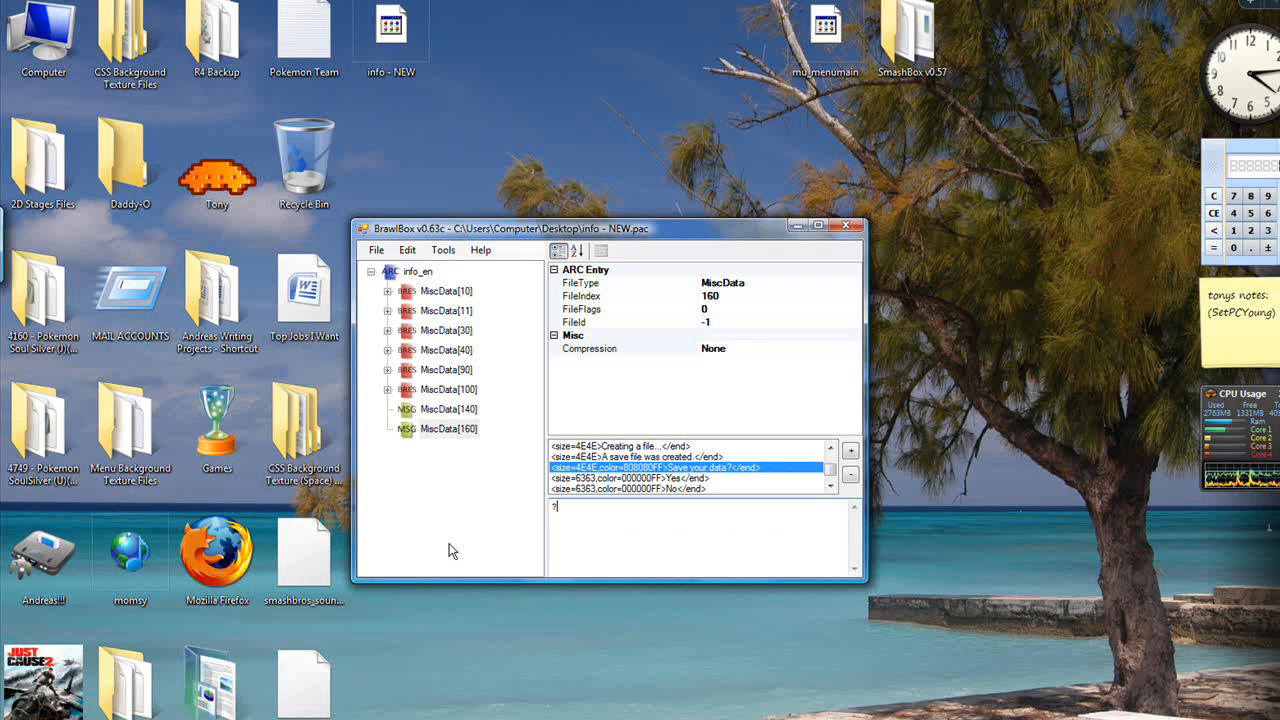
click(632, 478)
key(ctrl+a)
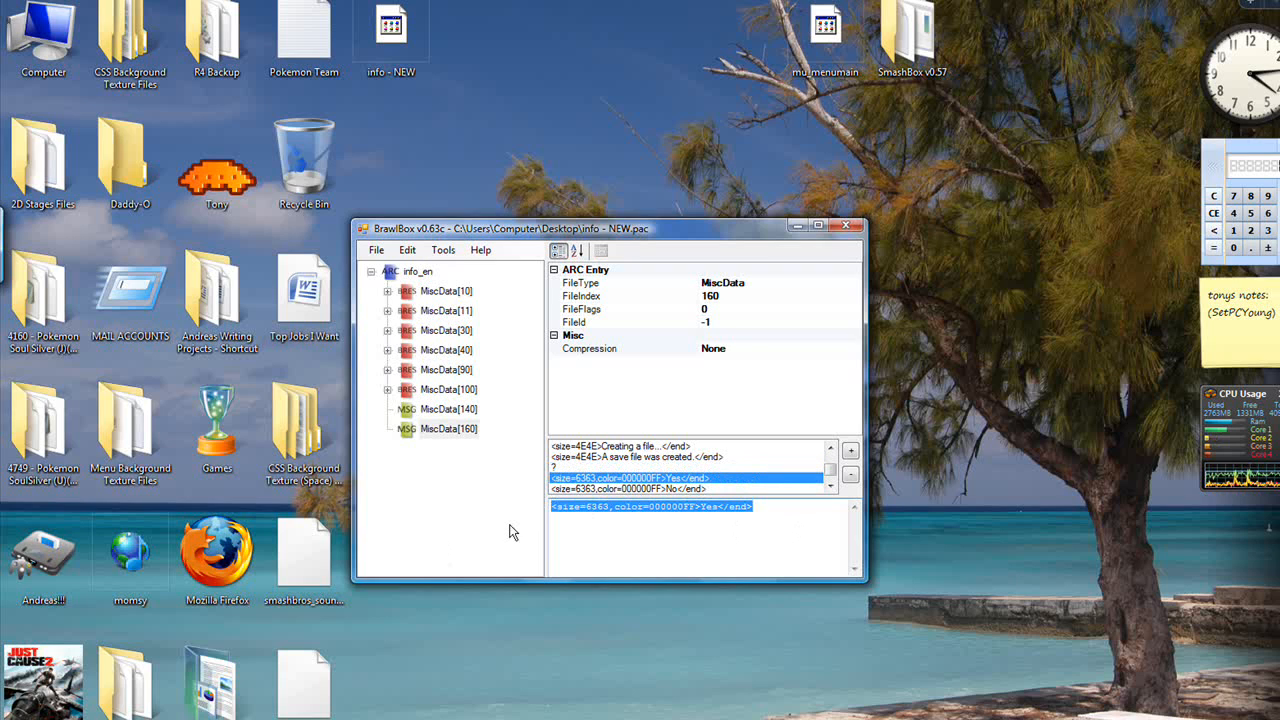
text(?)
click(632, 489)
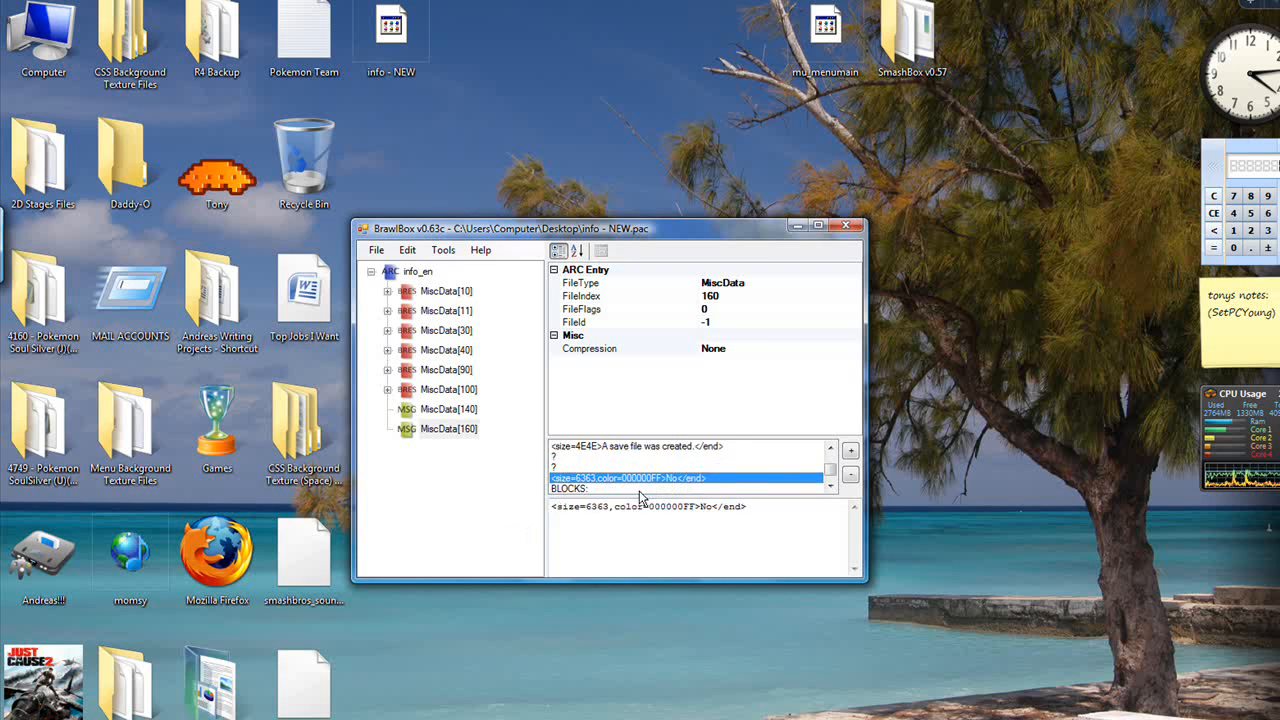
key(ctrl+a)
text(?)
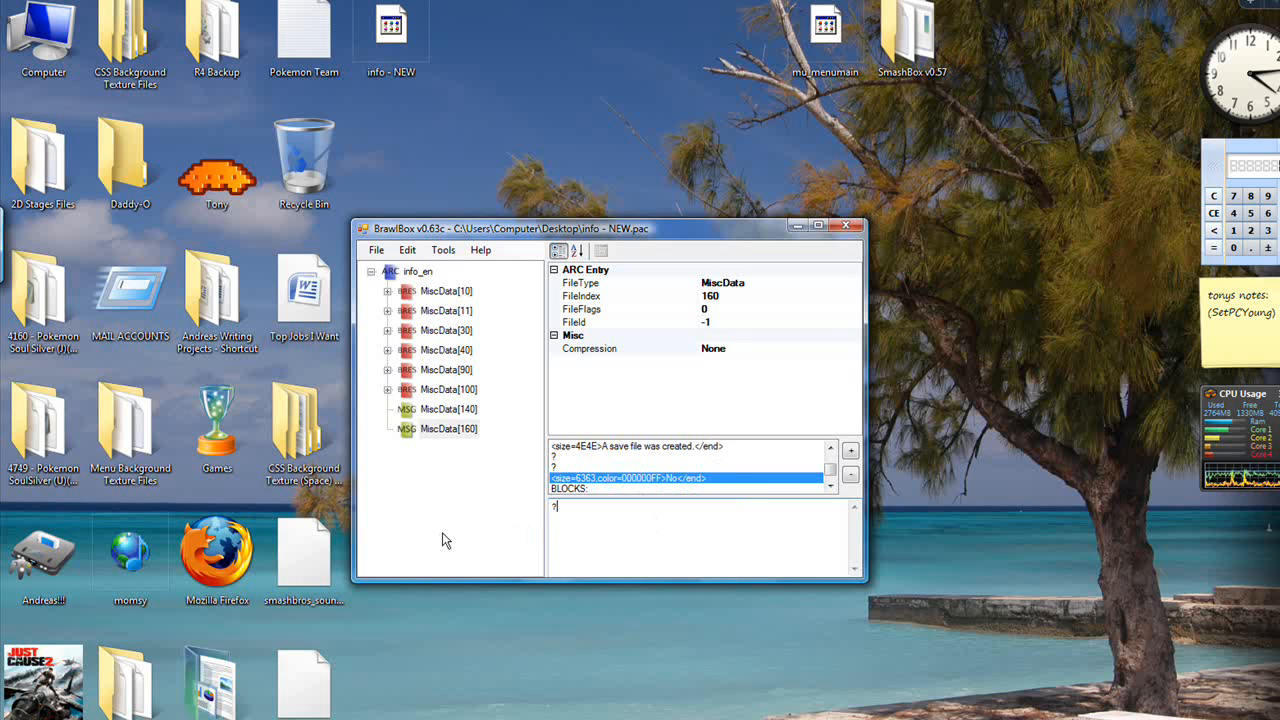
click(610, 489)
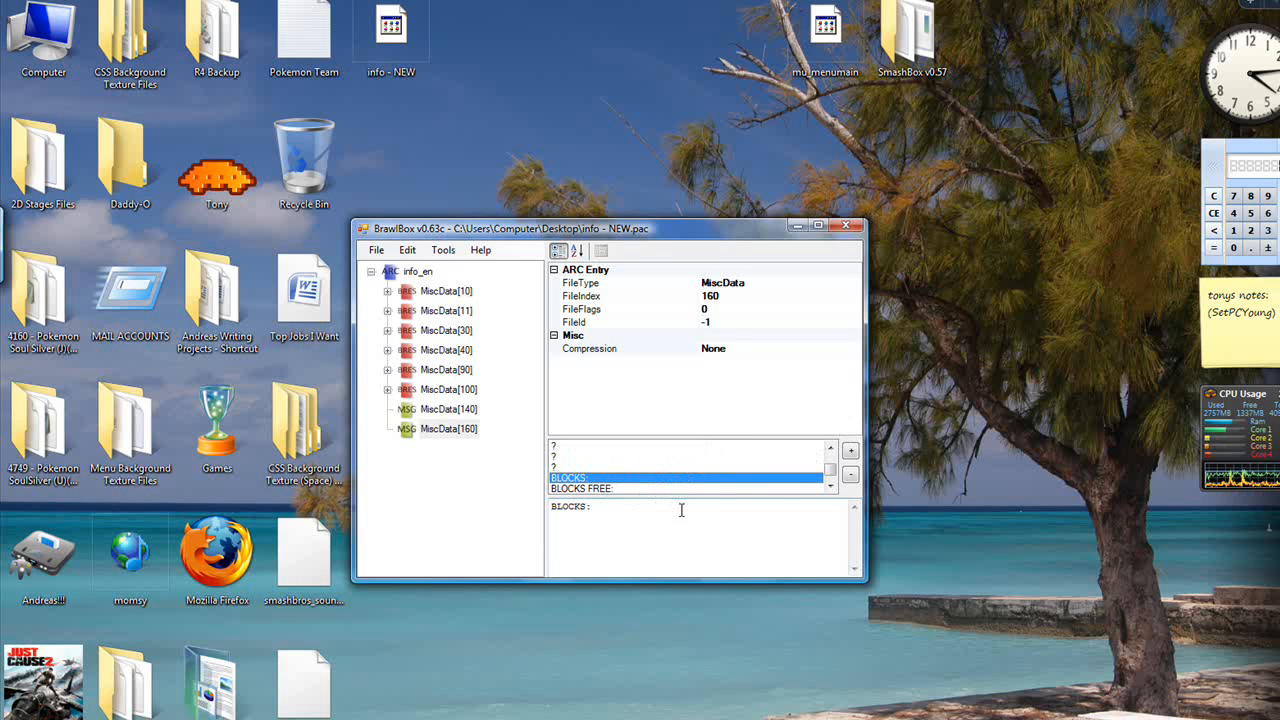
key(ctrl+a)
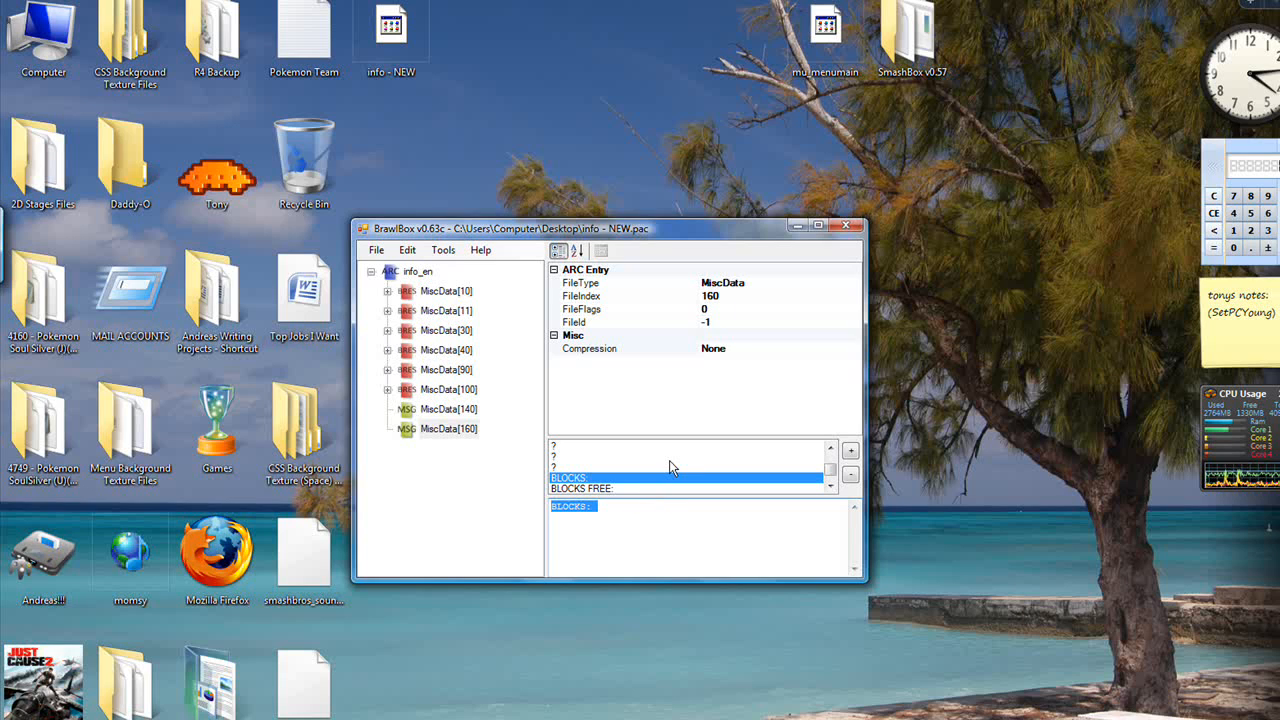
Export MiscData[140] to the desktop as an MSBin Message List named "MiscData[140]", overwriting the existing file.
drag(606, 222, 592, 208)
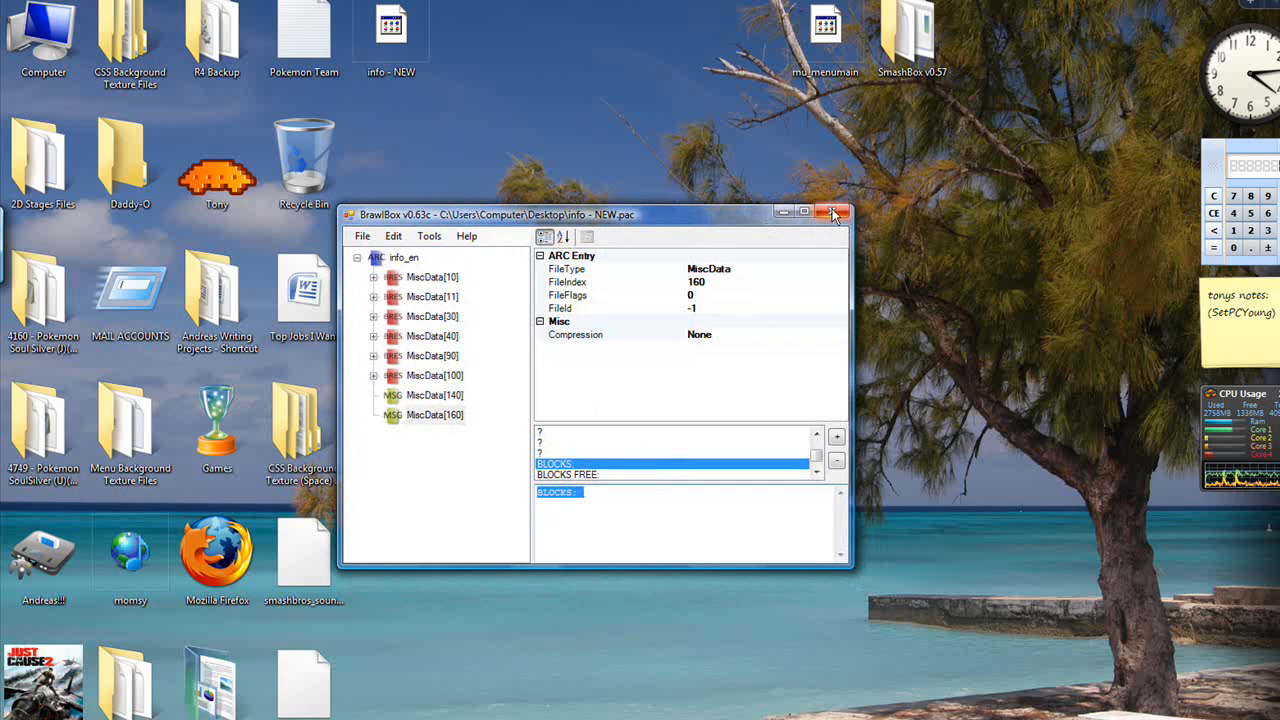
click(445, 398)
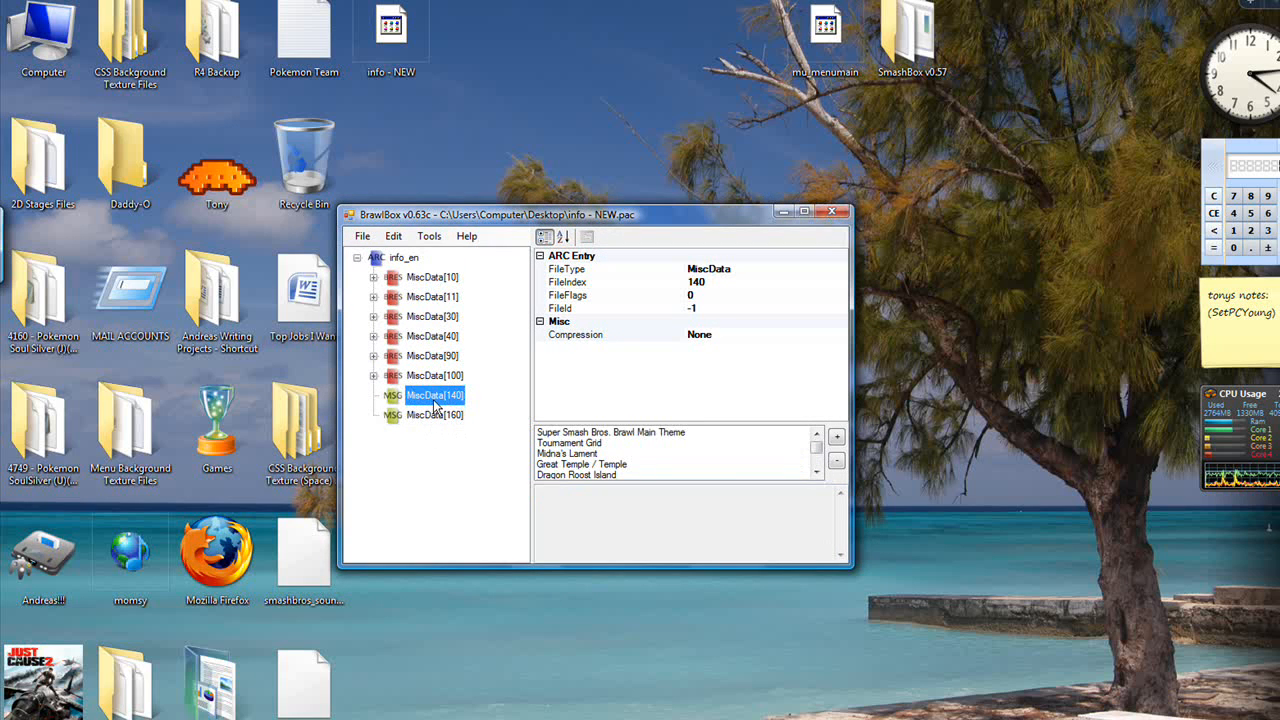
right_click(433, 399)
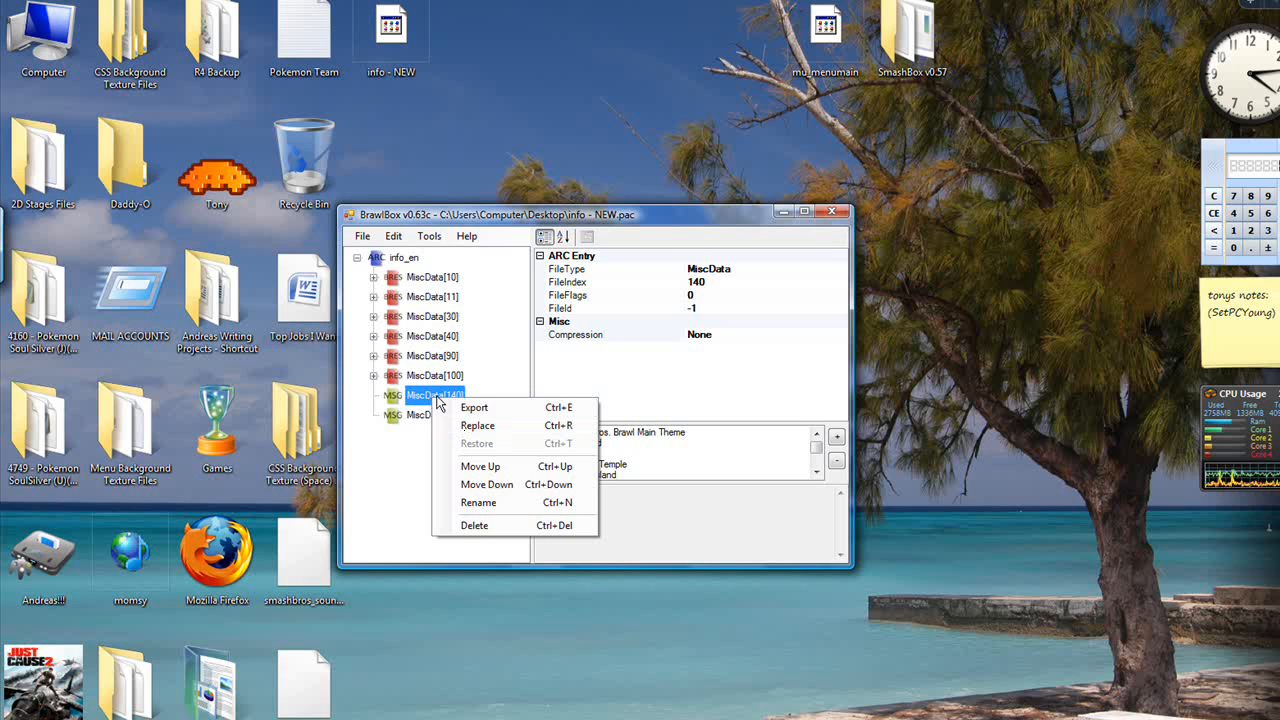
click(472, 407)
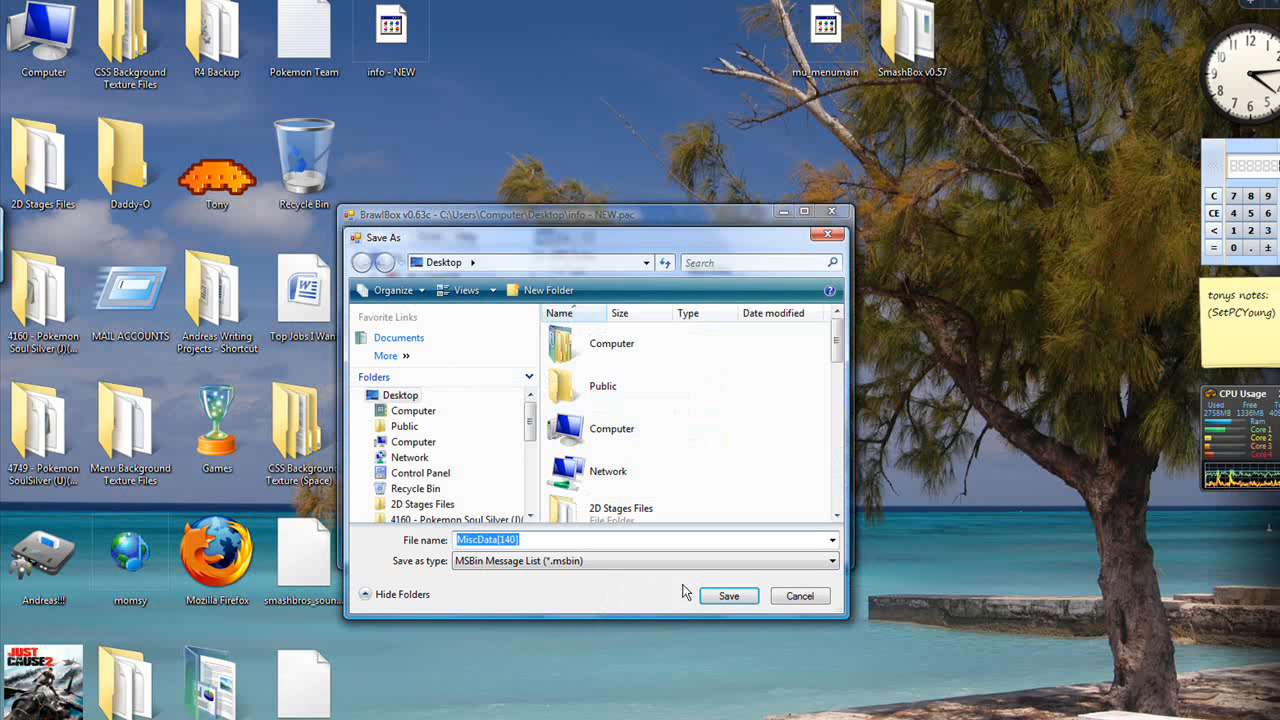
click(729, 596)
click(713, 394)
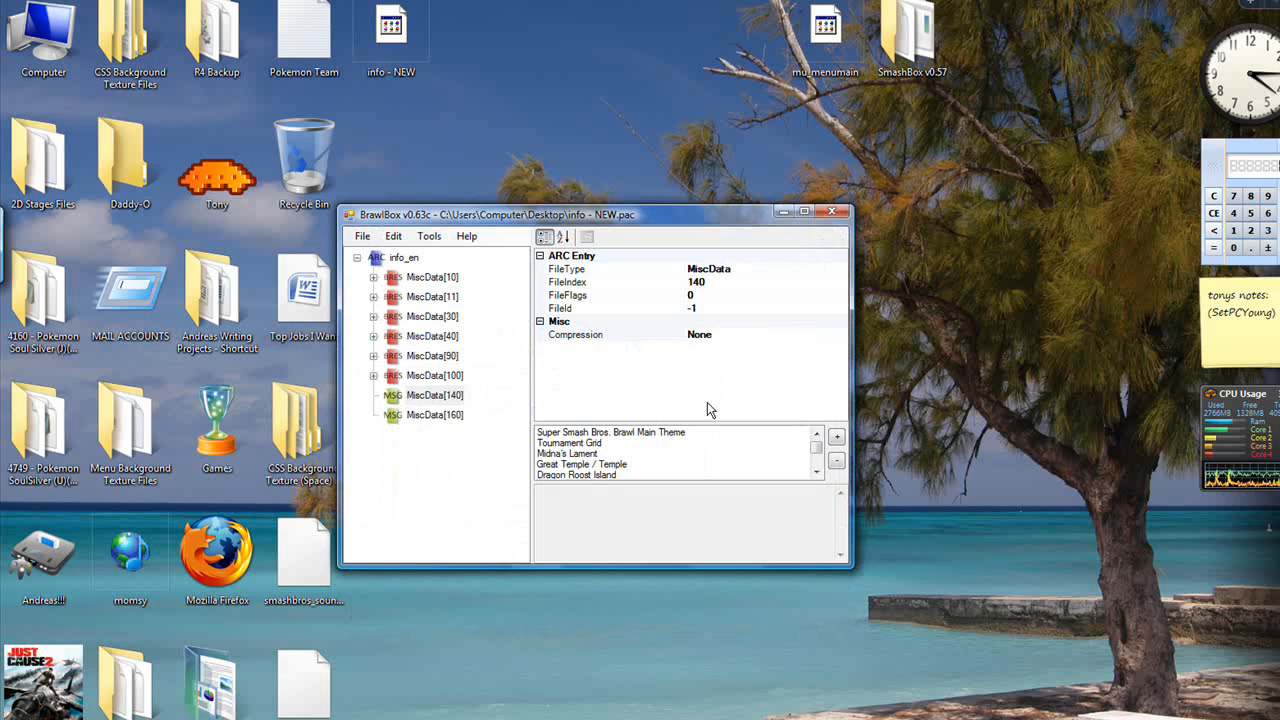
Close BrawlBox without saving the changes and reposition the "info - NEW" file on the desktop.
click(831, 211)
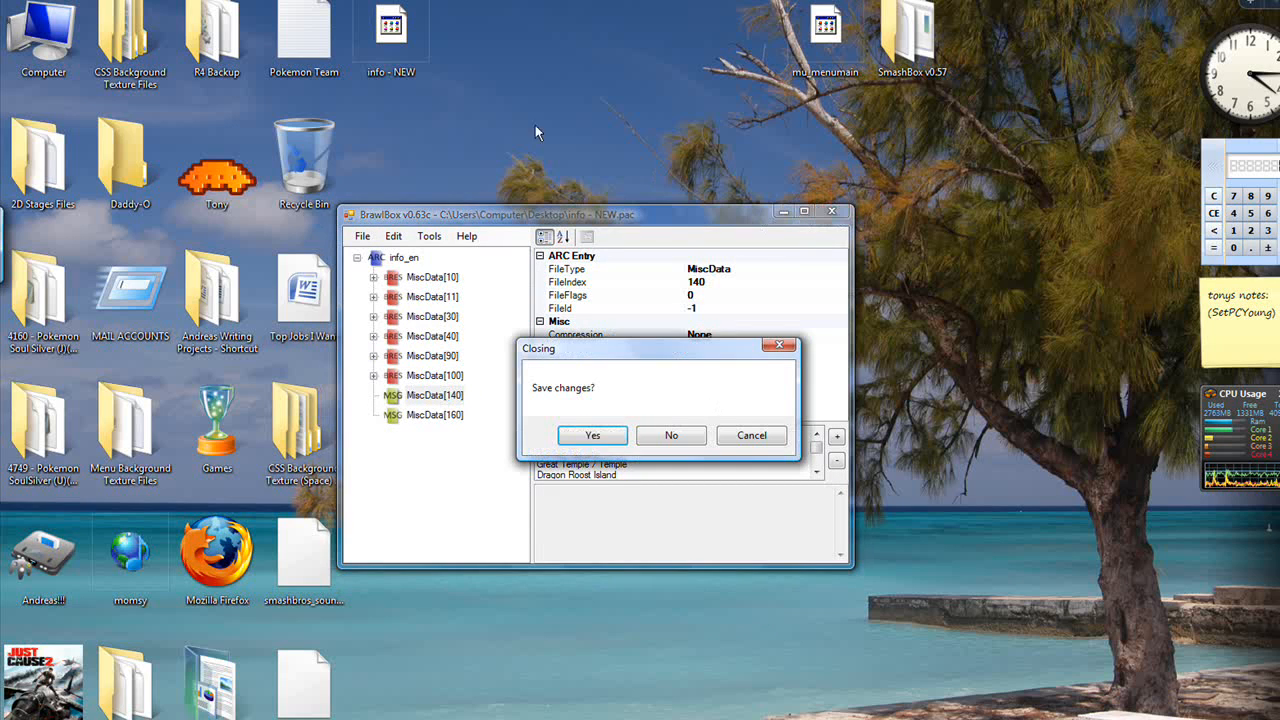
click(670, 436)
drag(430, 73, 453, 8)
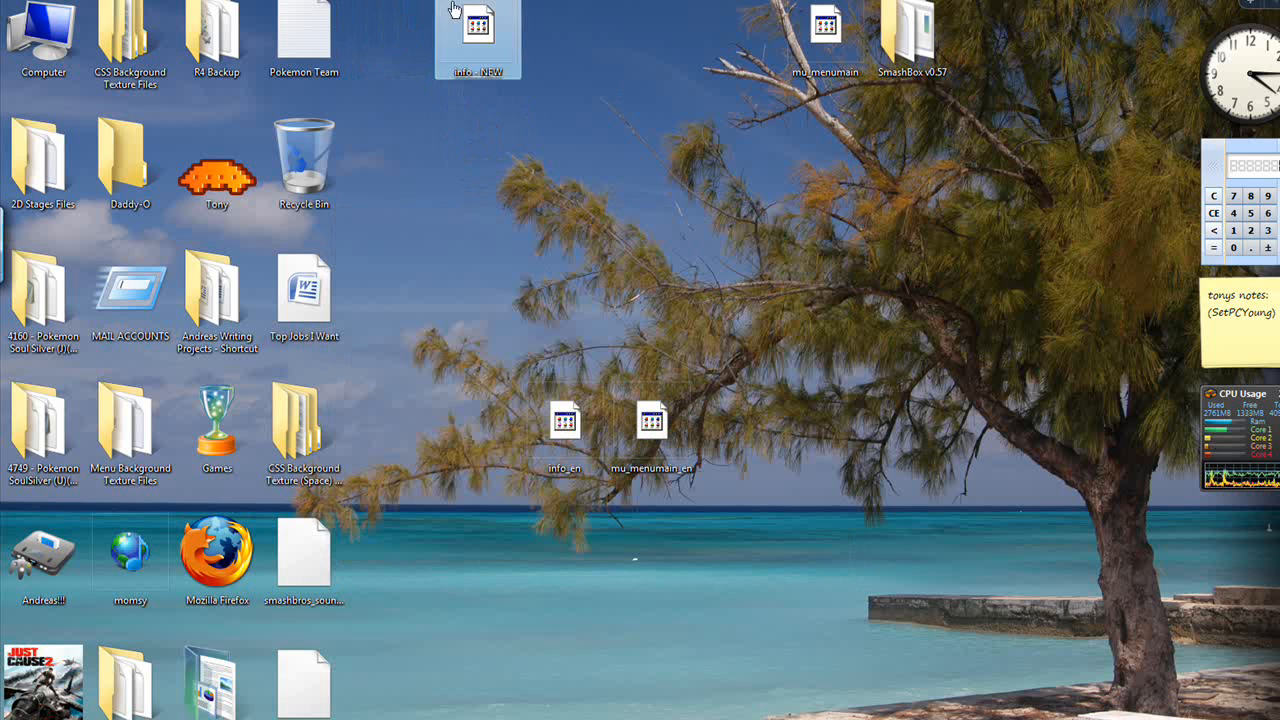
drag(606, 195, 526, 298)
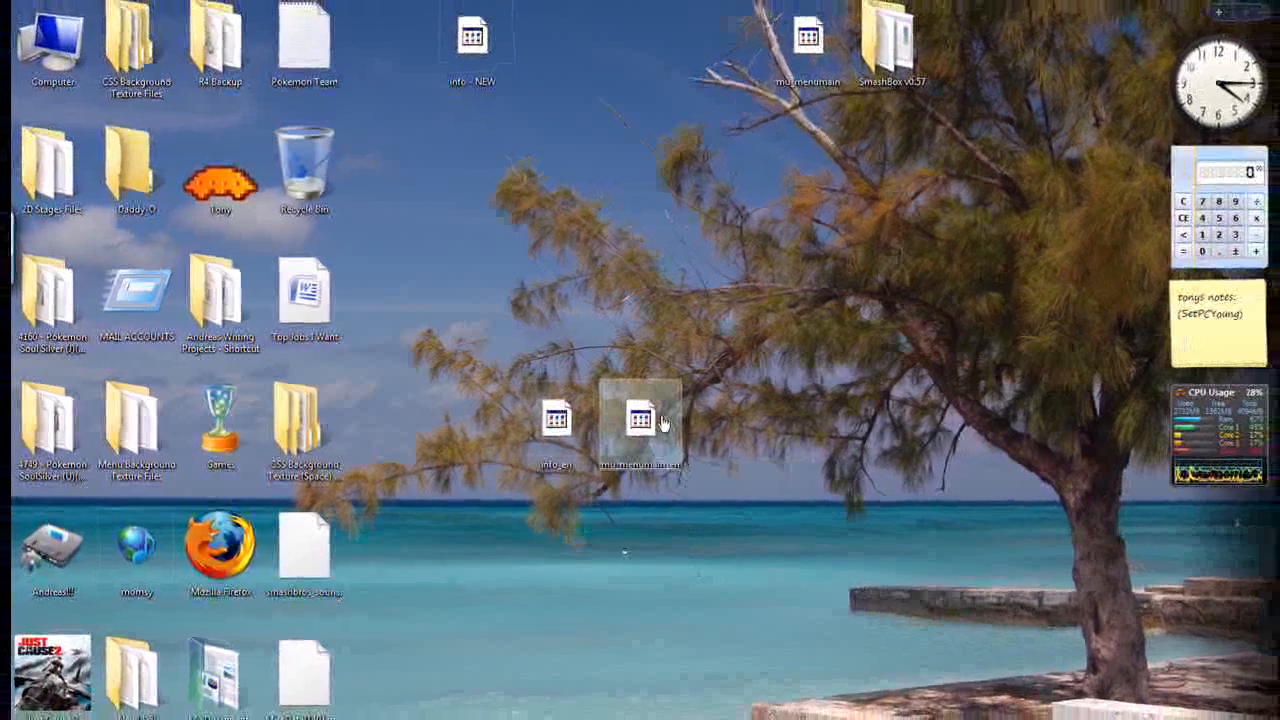
Open mu_menumain_en from the desktop in BrawlBox and replace its MiscData[7] with the exported MiscData[140] message list.
double_click(662, 423)
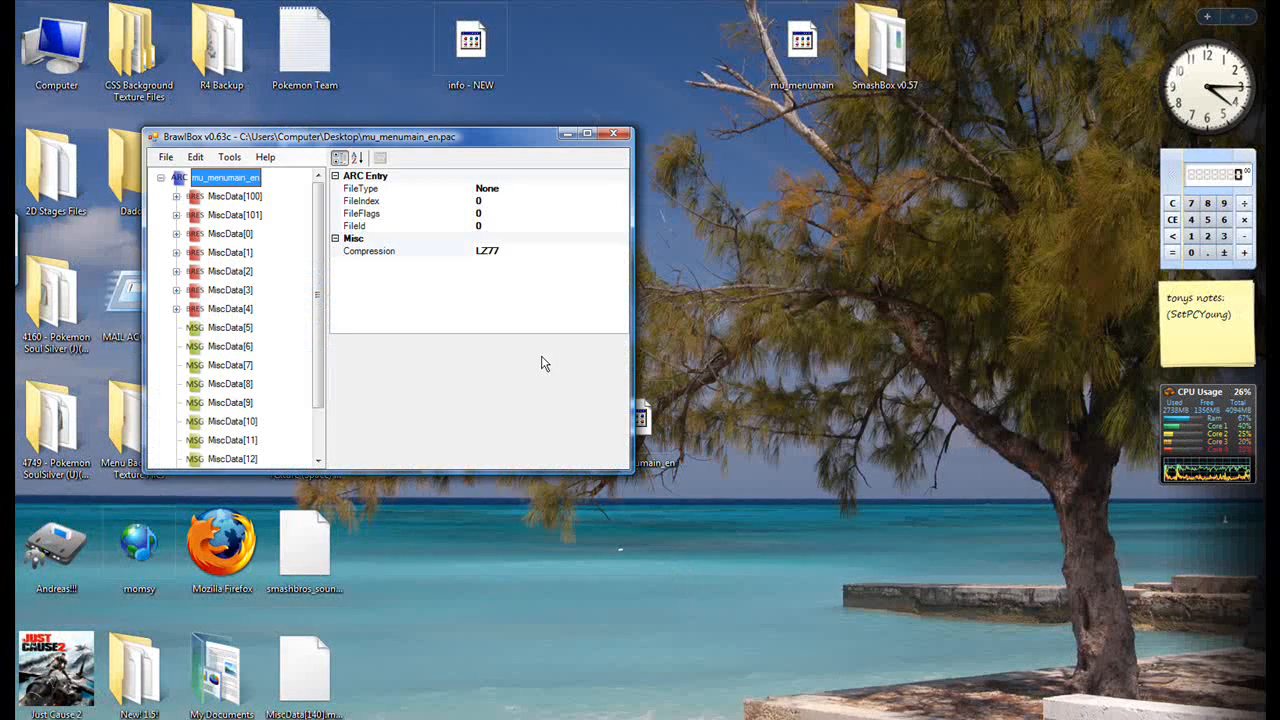
drag(514, 143, 735, 259)
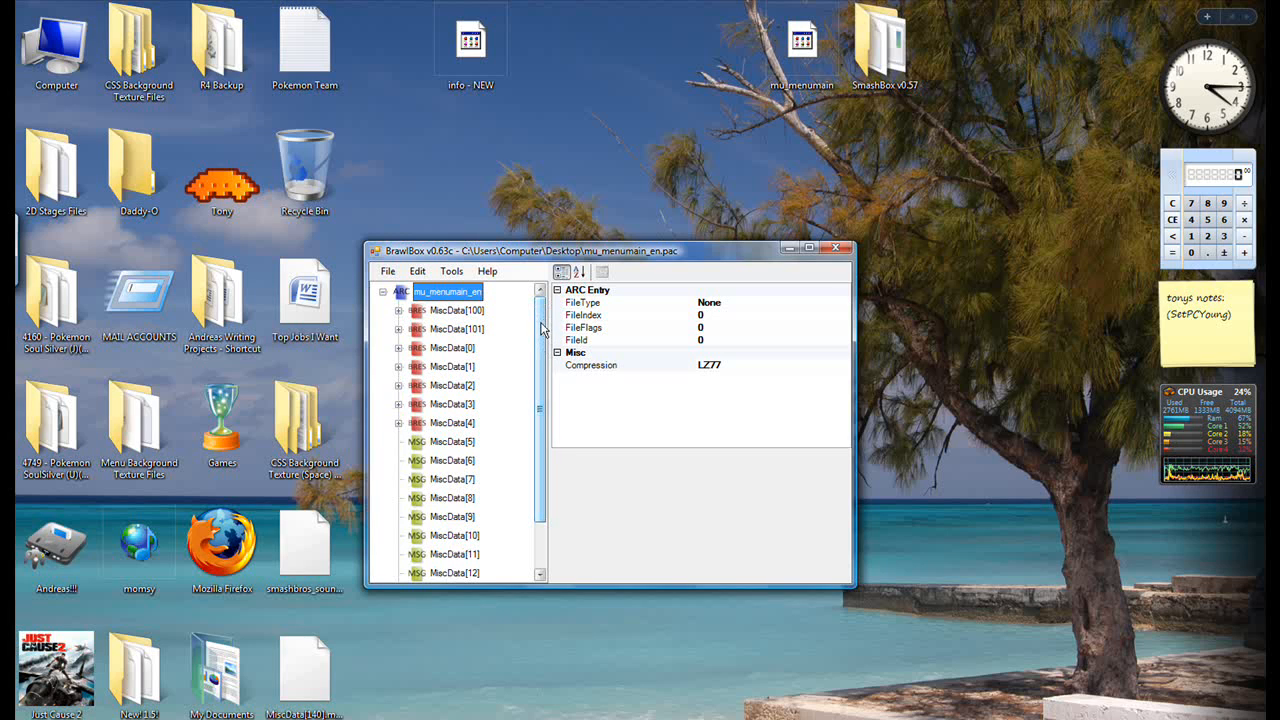
click(460, 480)
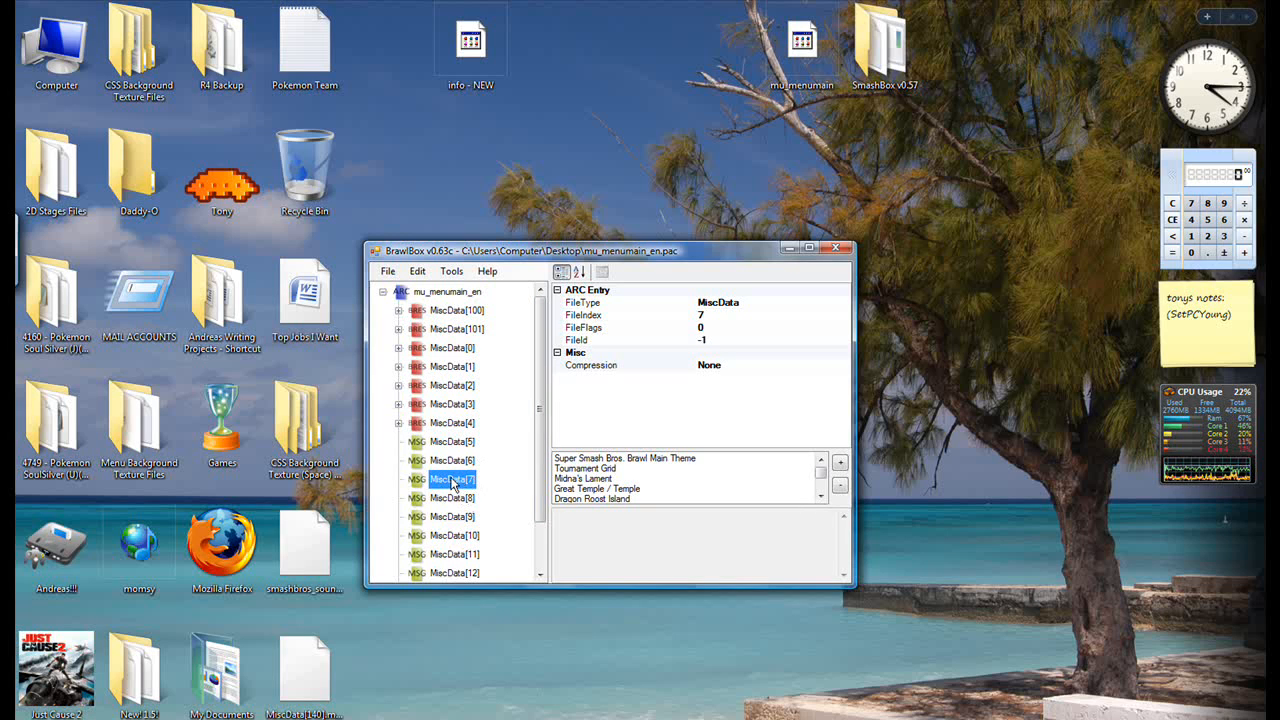
right_click(452, 483)
click(470, 503)
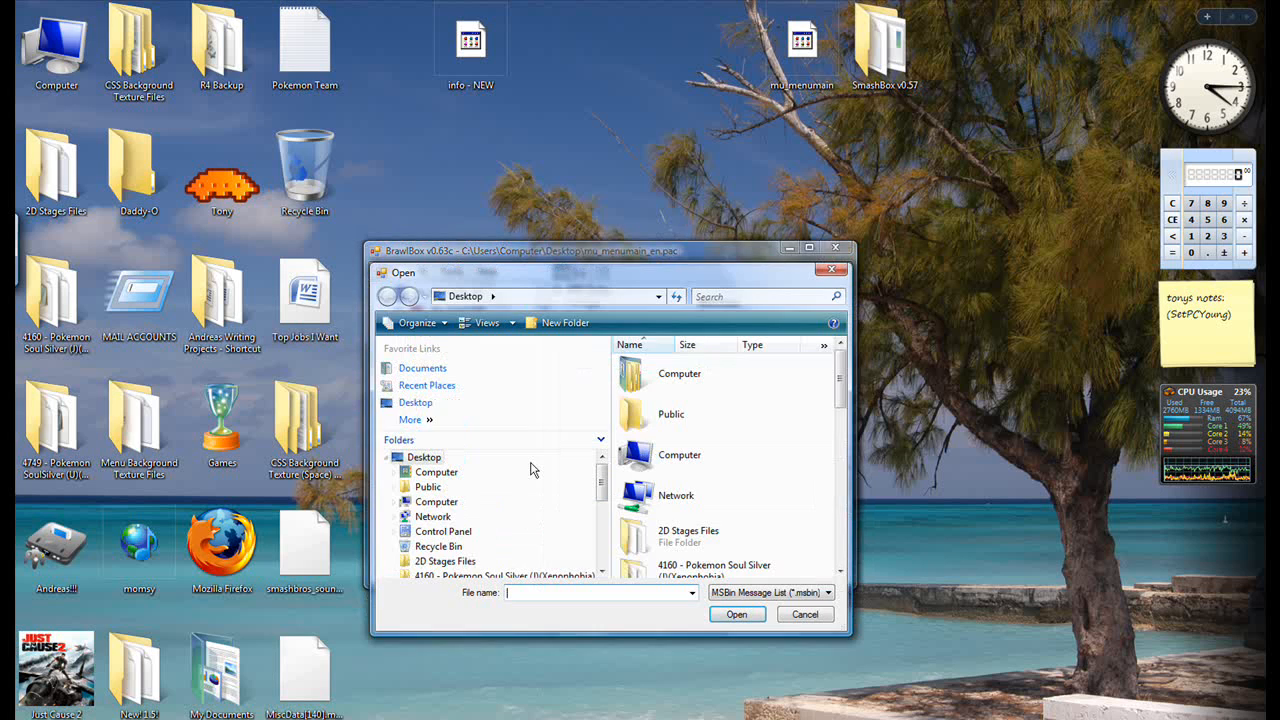
drag(841, 385, 845, 553)
double_click(680, 518)
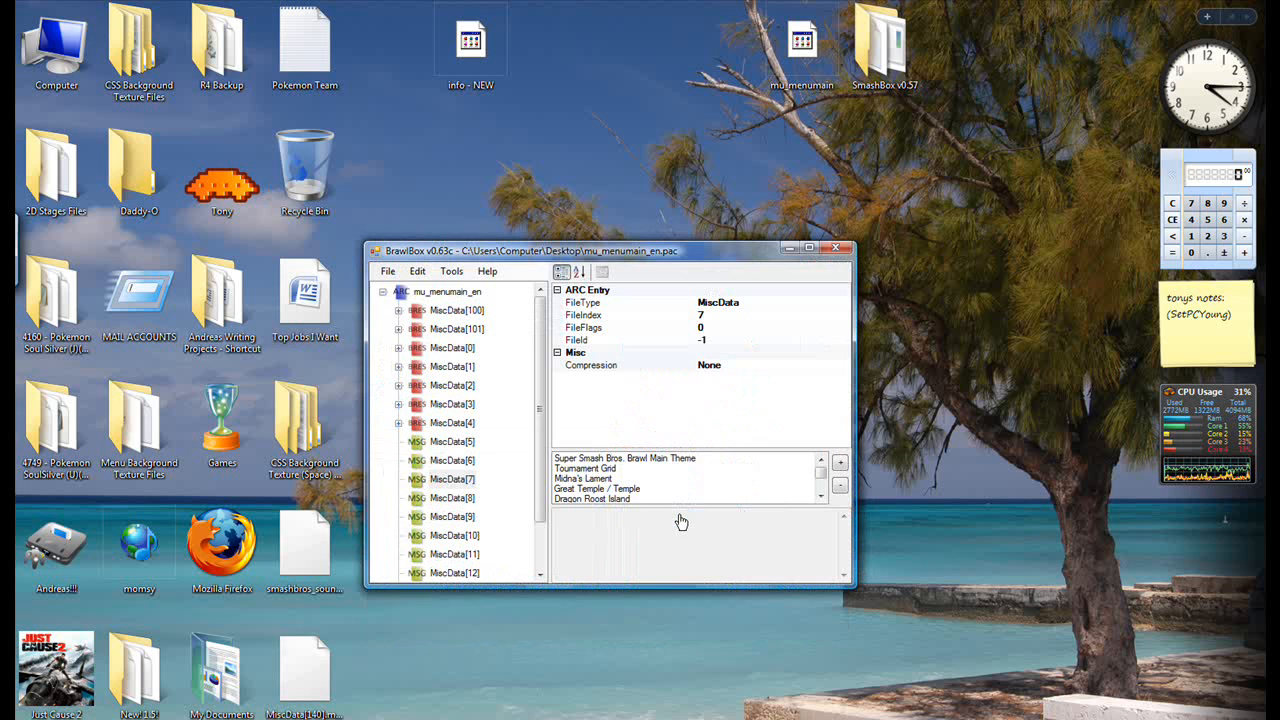
Save the archive to the desktop as "mu_menumain - NEW" in PAC format and place the file beside "info - NEW".
click(385, 280)
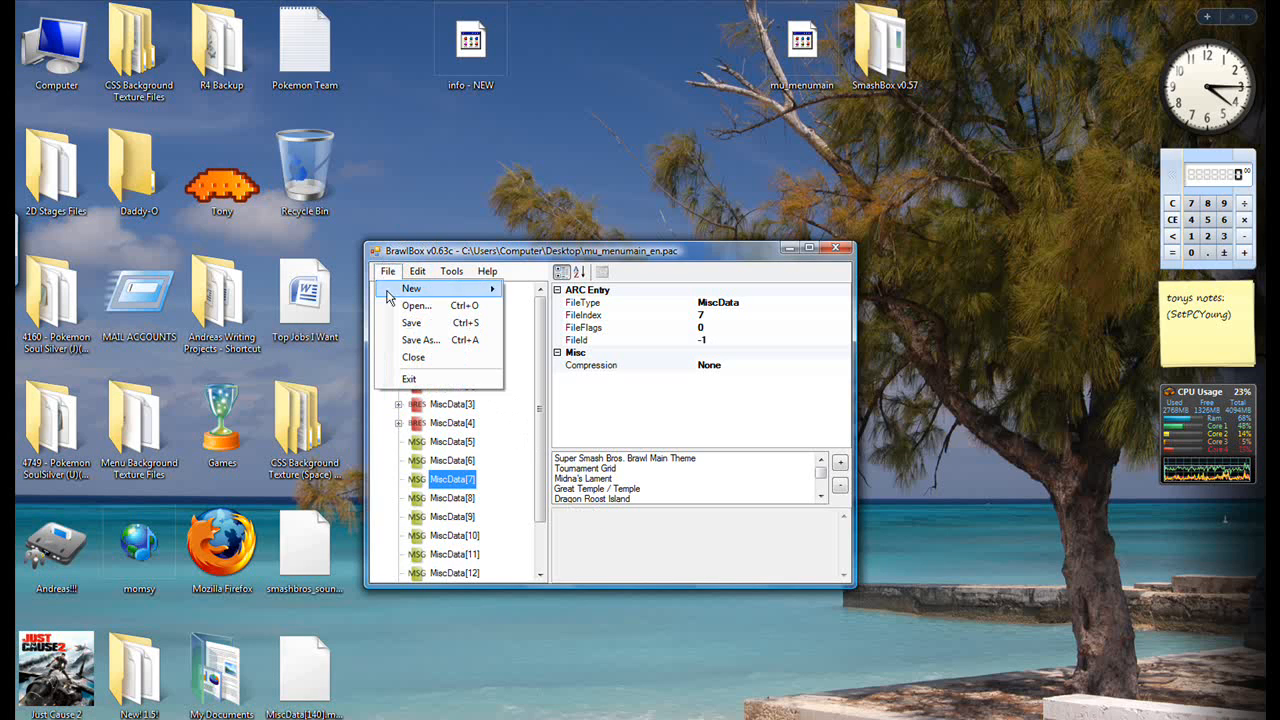
click(396, 338)
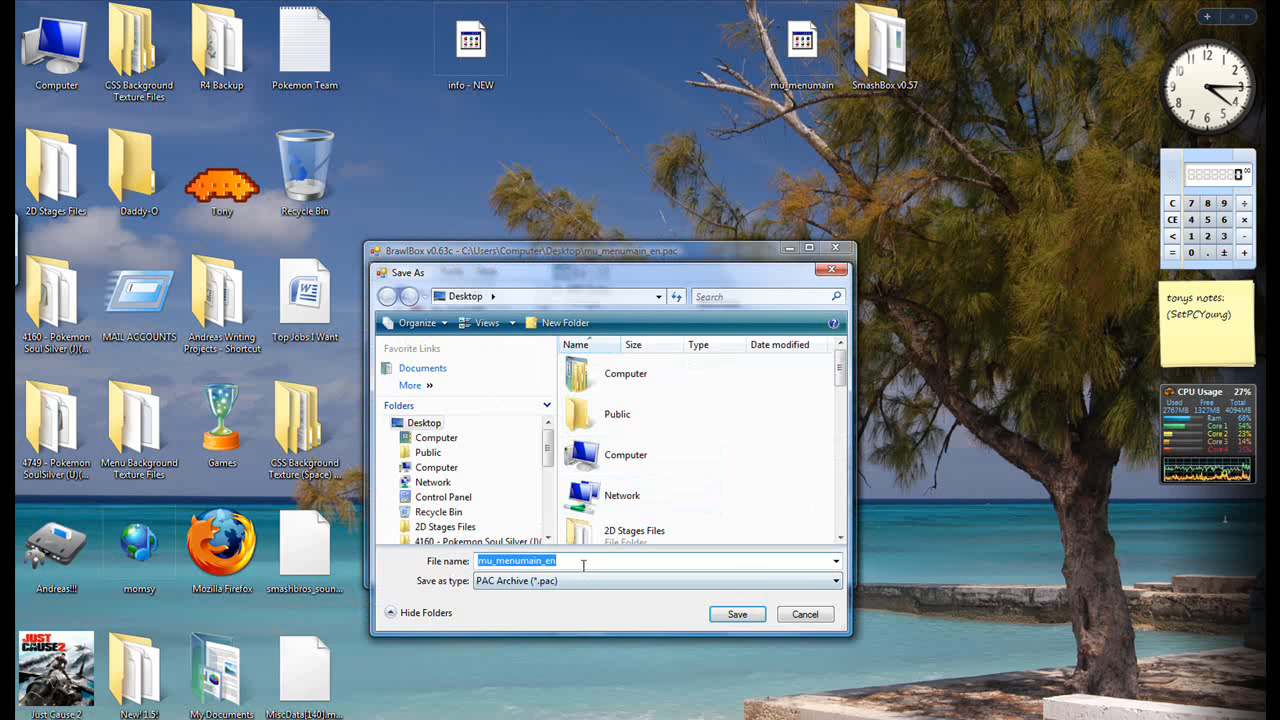
drag(558, 561, 545, 573)
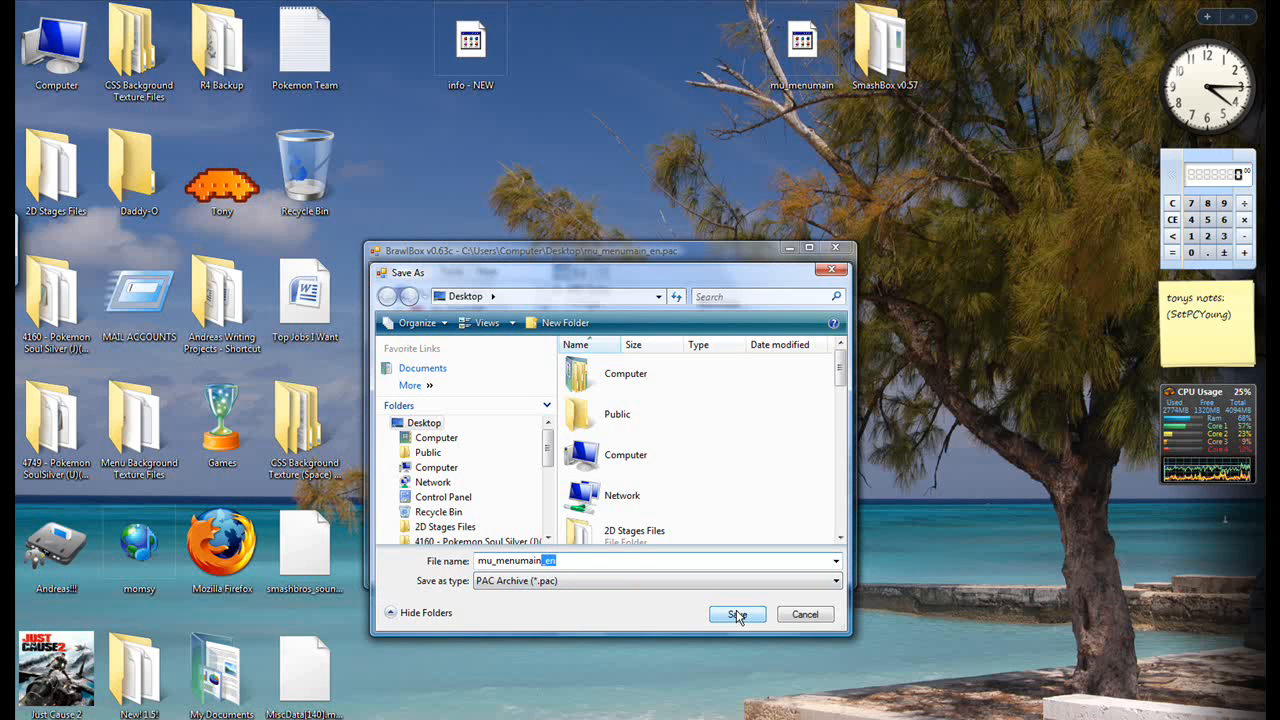
text(- NEW)
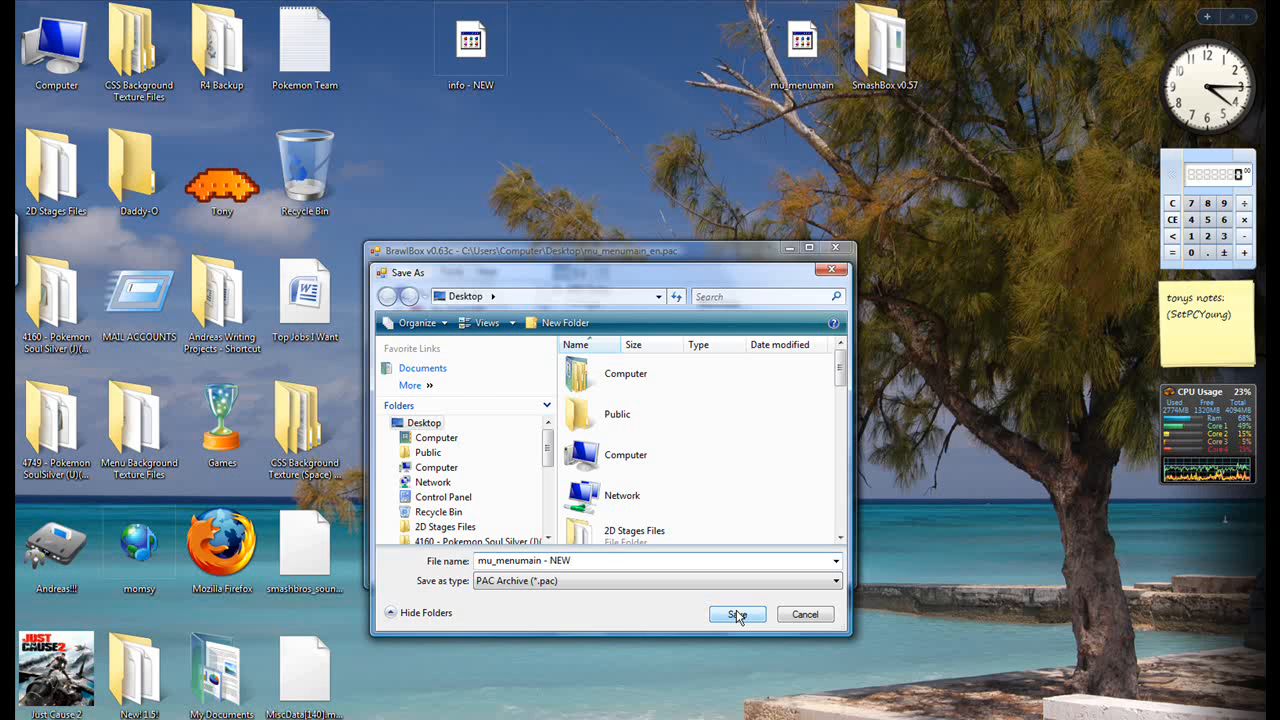
click(737, 615)
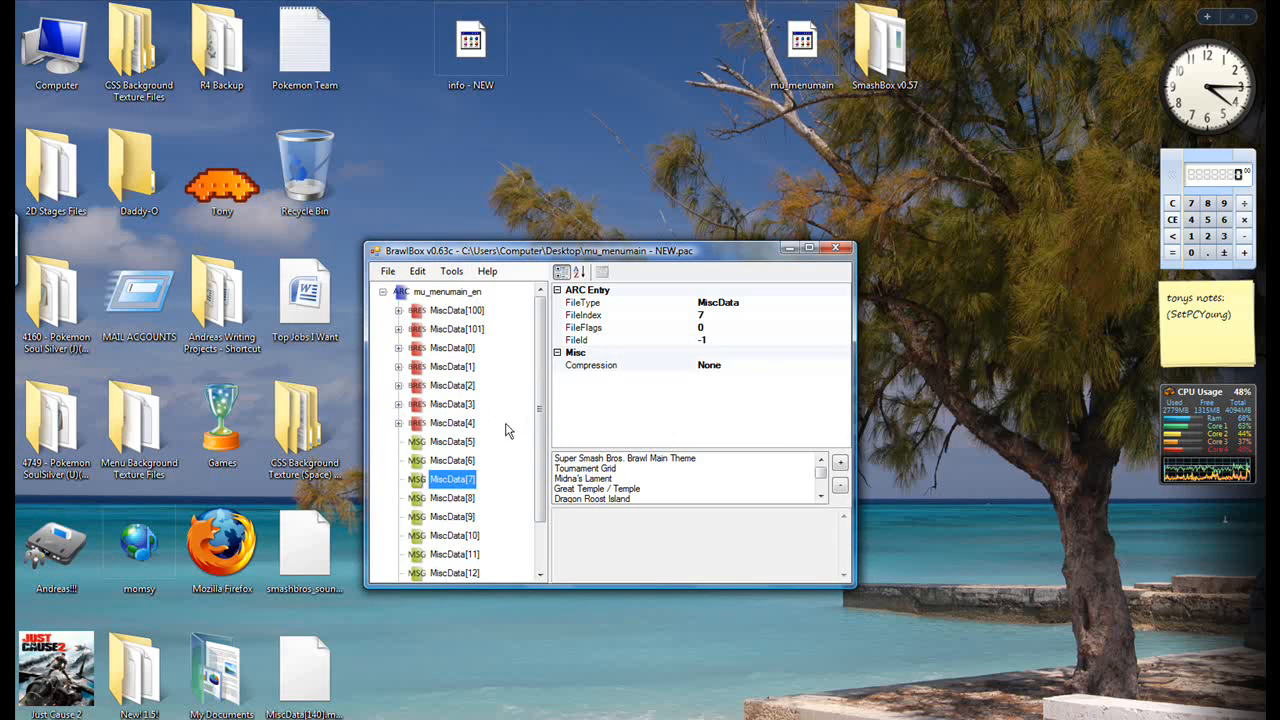
drag(386, 45, 561, 74)
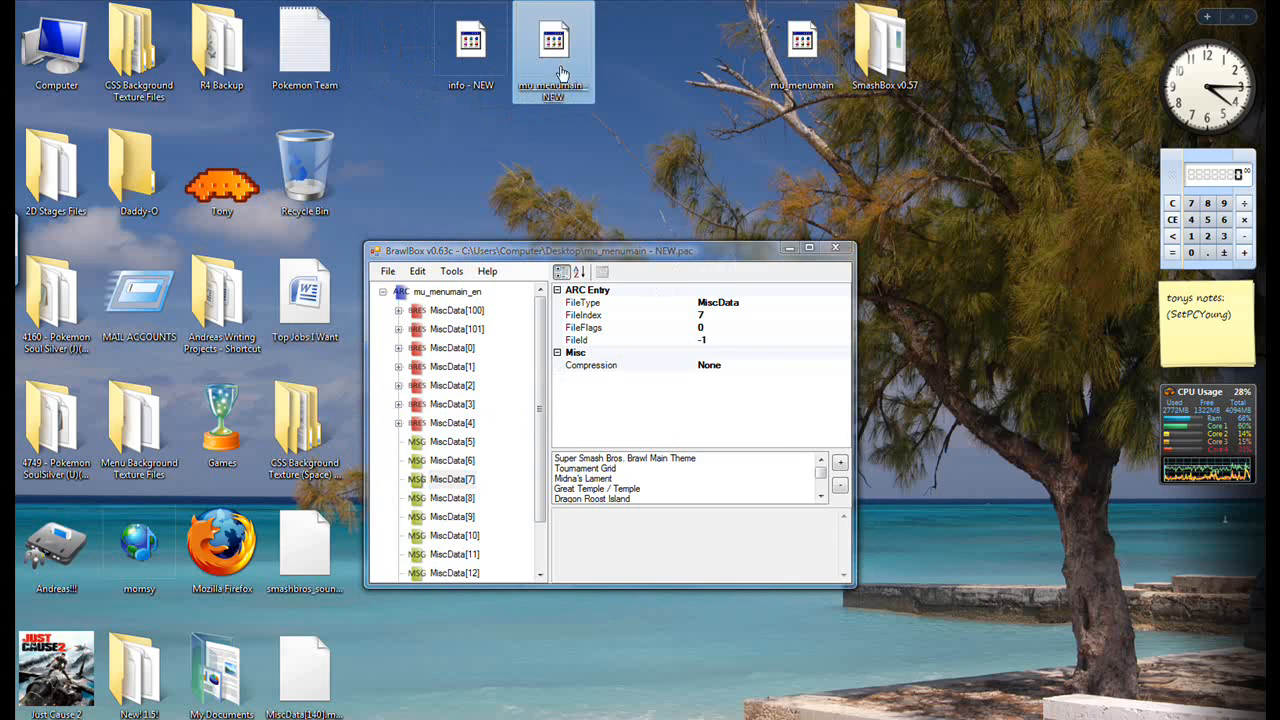
Check the file size of "mu_menumain - NEW" in its properties.
right_click(561, 74)
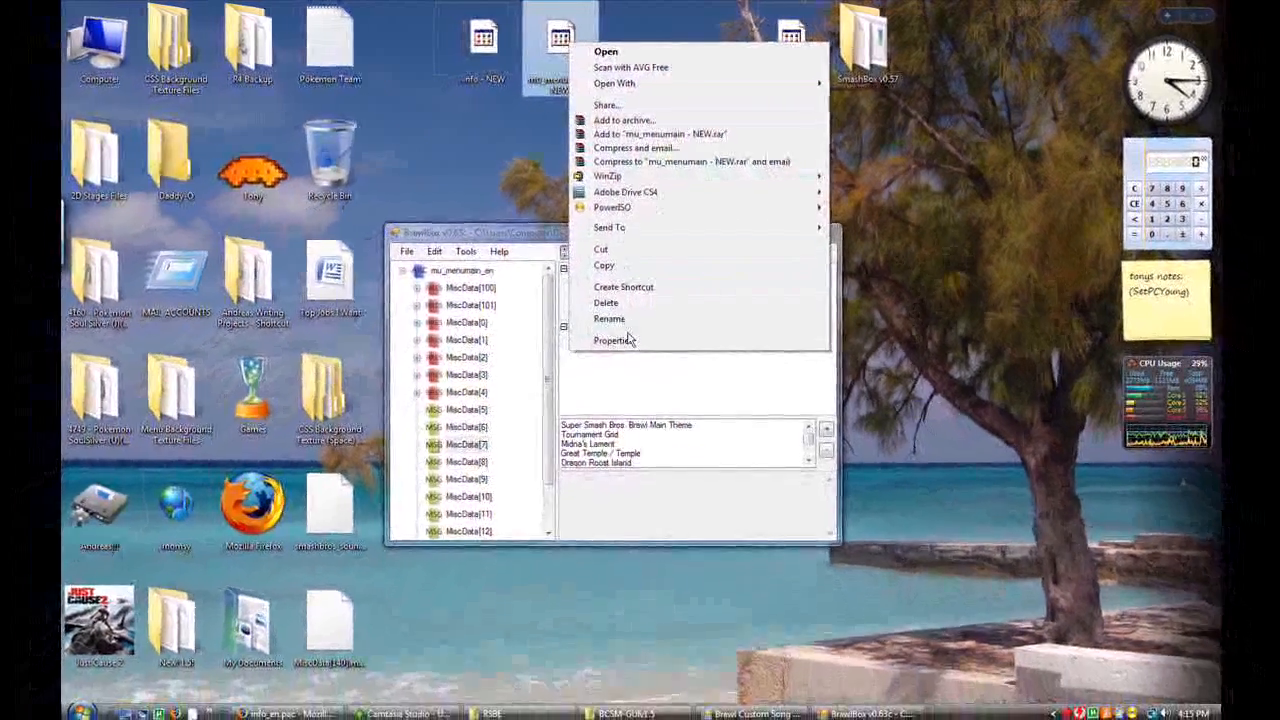
click(612, 340)
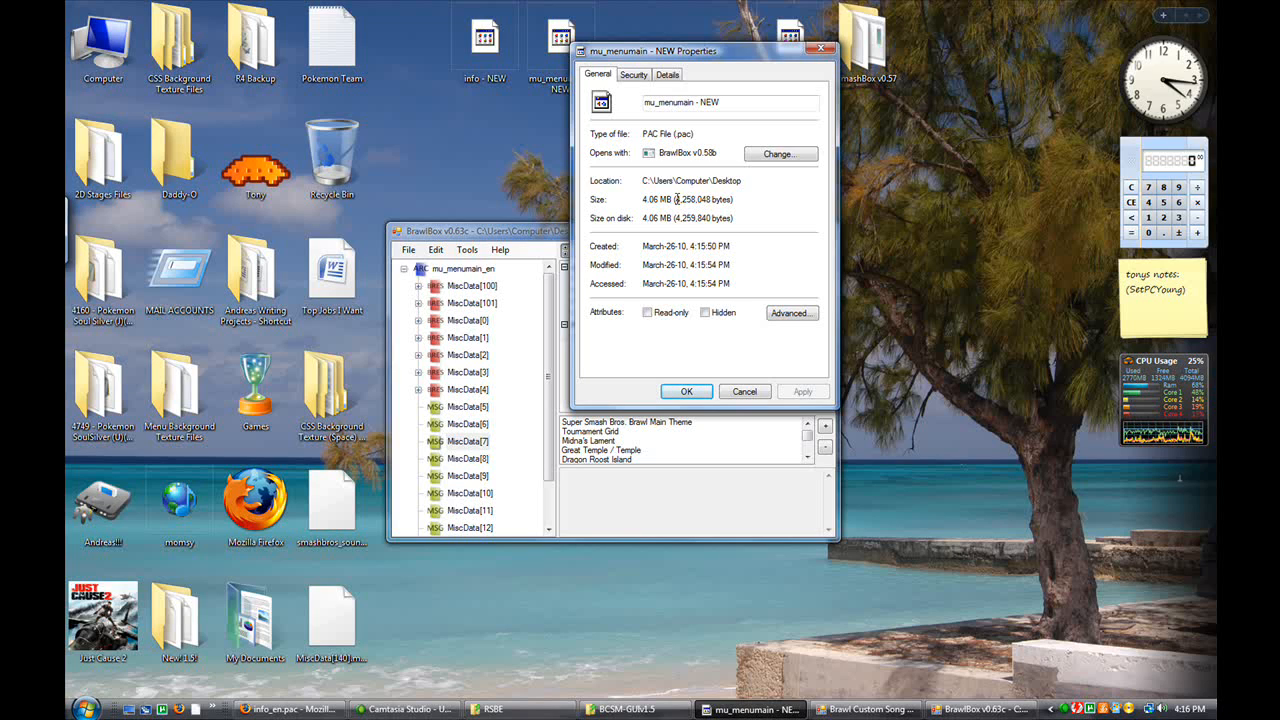
click(820, 48)
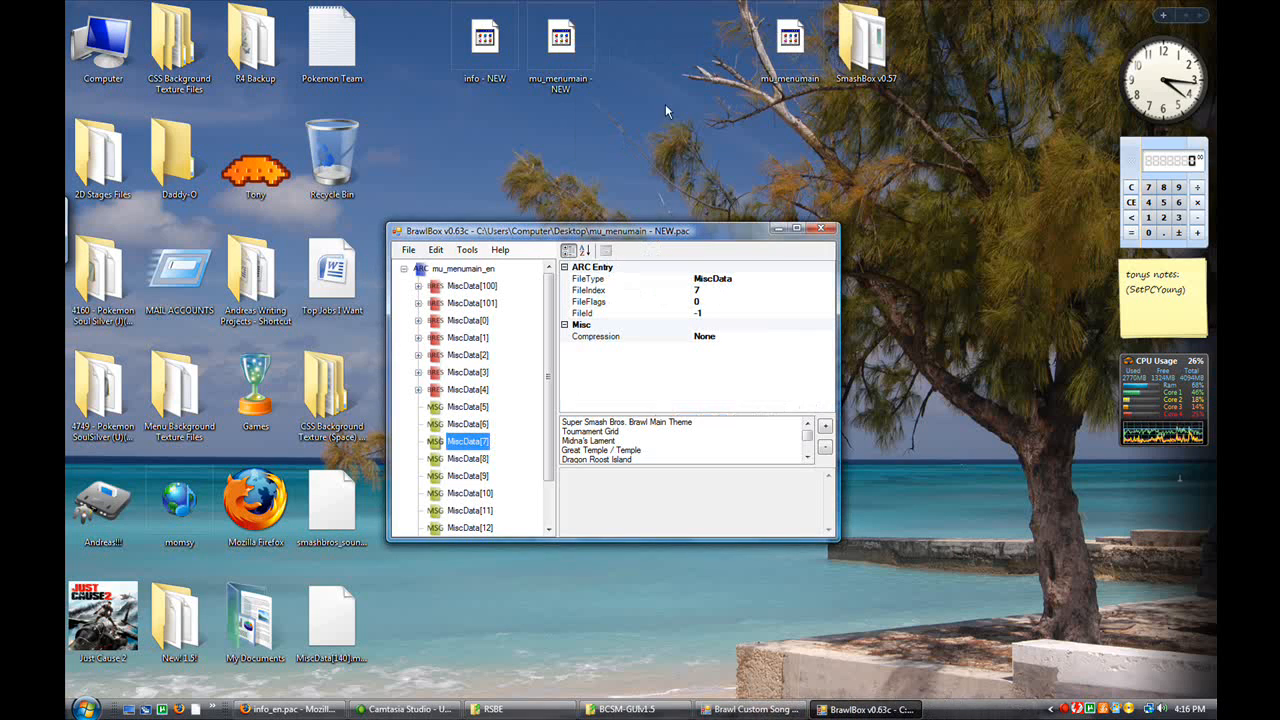
Check the size of "mu_menumain - NEW" in Details view inside the SmashBox v0.57 folder and return the file to the desktop.
double_click(862, 45)
mouse_move(578, 50)
mouse_down()
mouse_move(900, 460)
mouse_move(891, 423)
mouse_up()
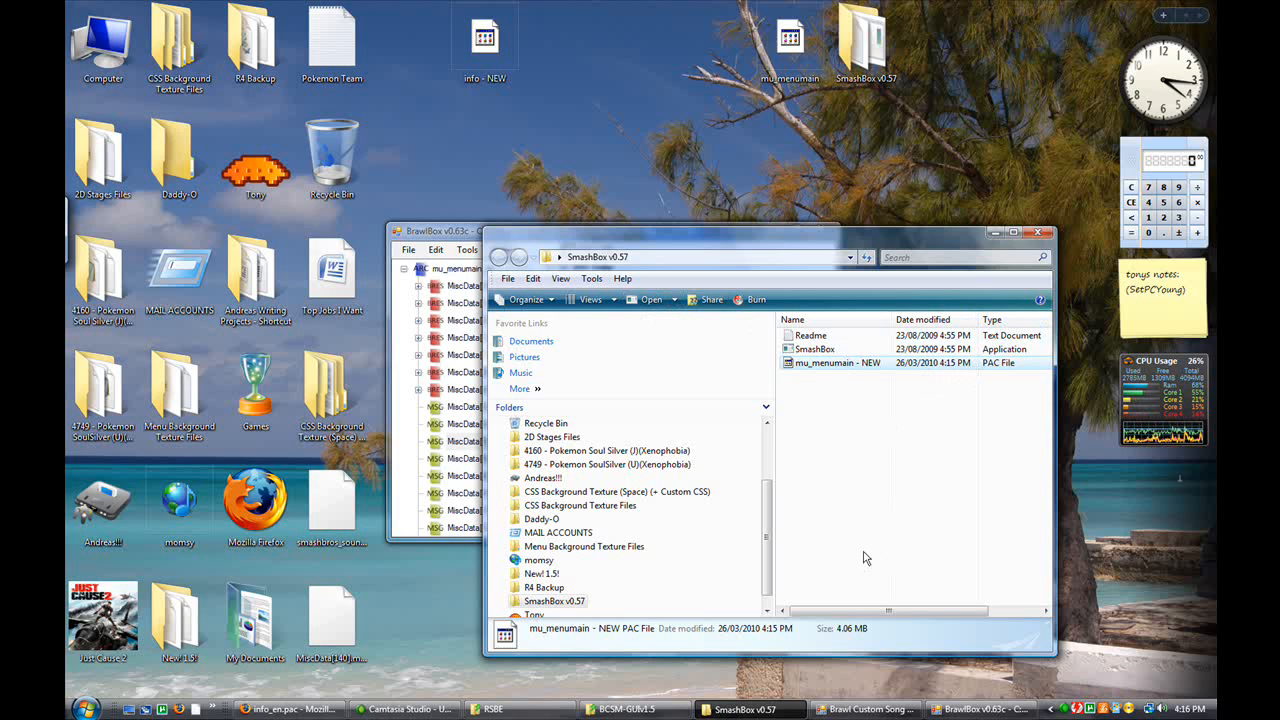
drag(888, 611, 940, 611)
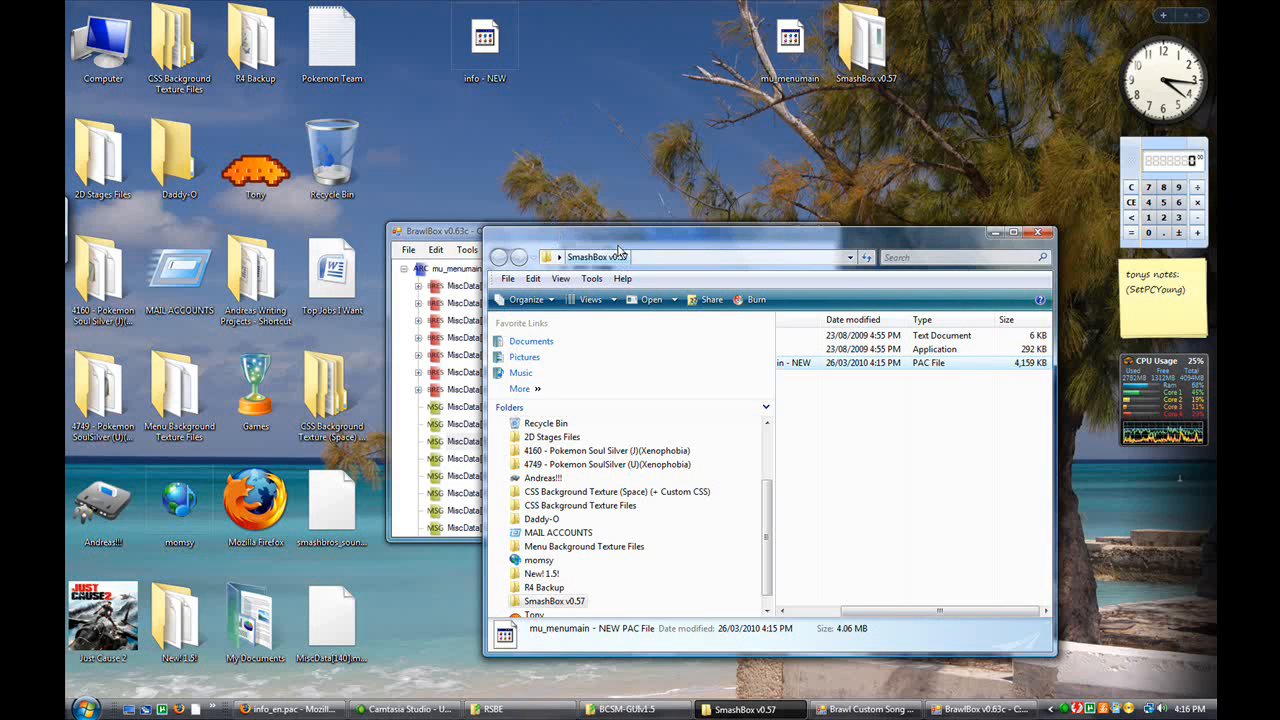
drag(621, 246, 555, 240)
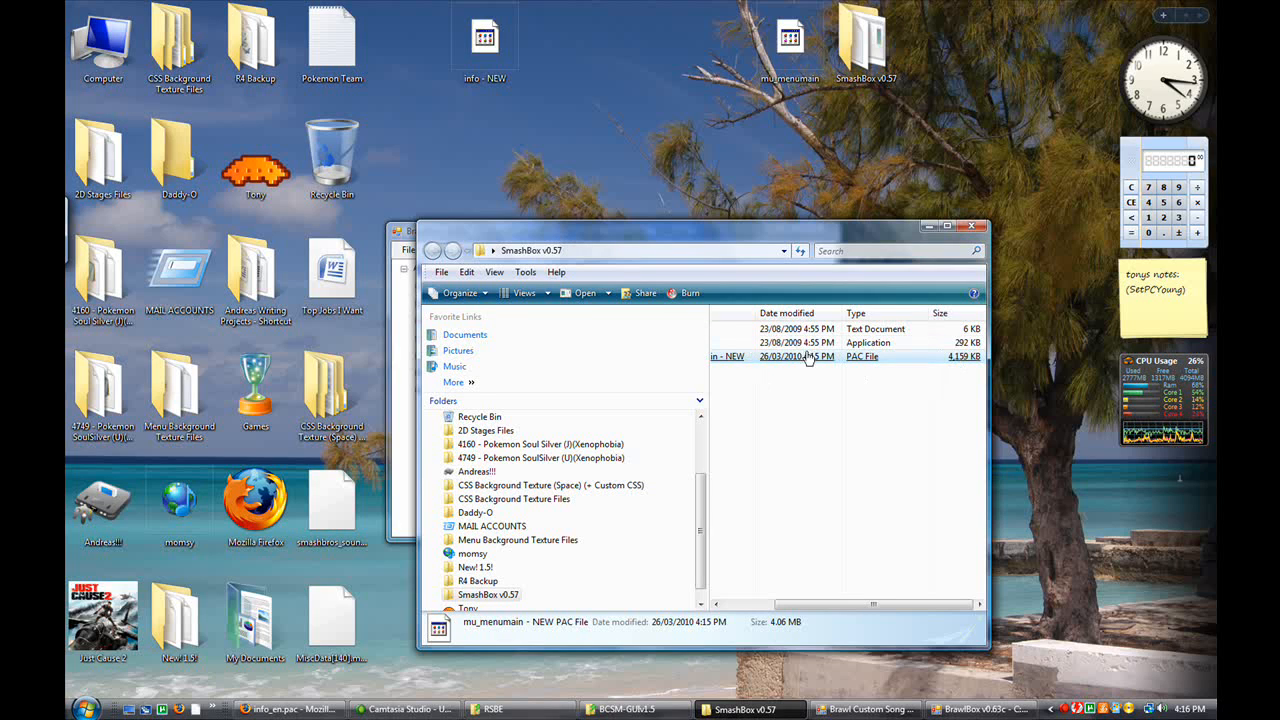
click(552, 295)
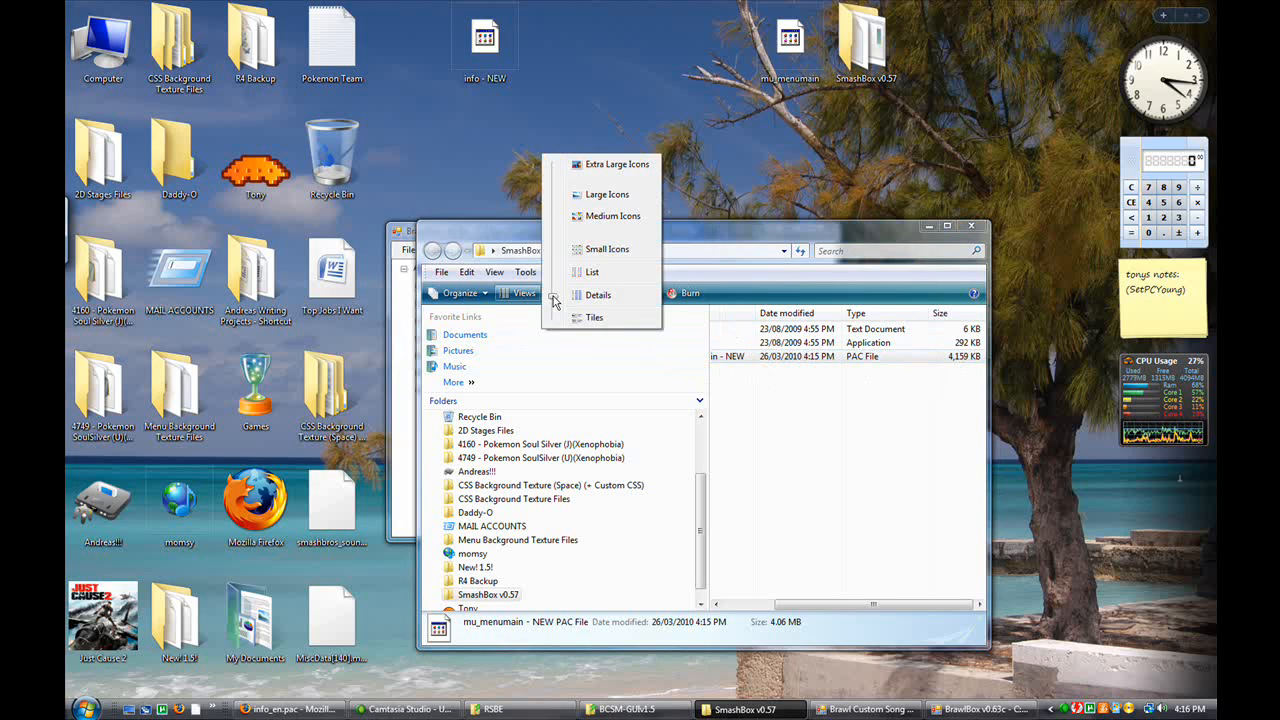
click(598, 295)
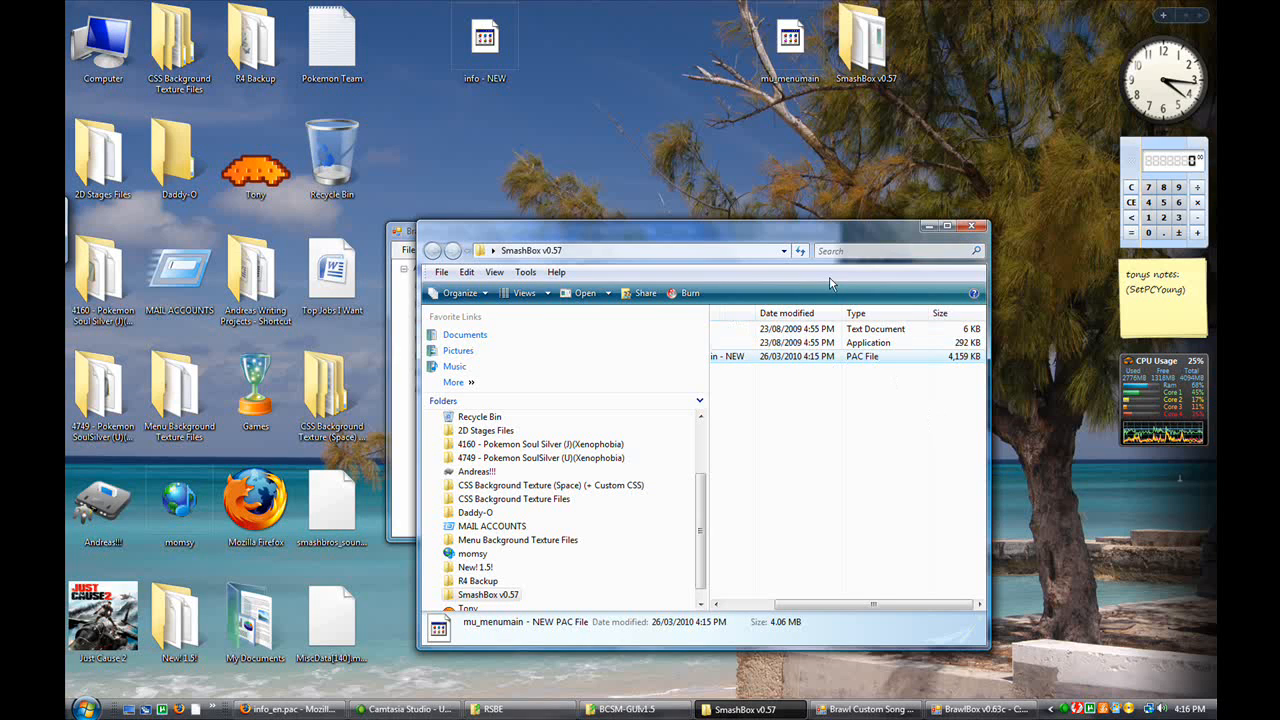
drag(800, 358, 566, 92)
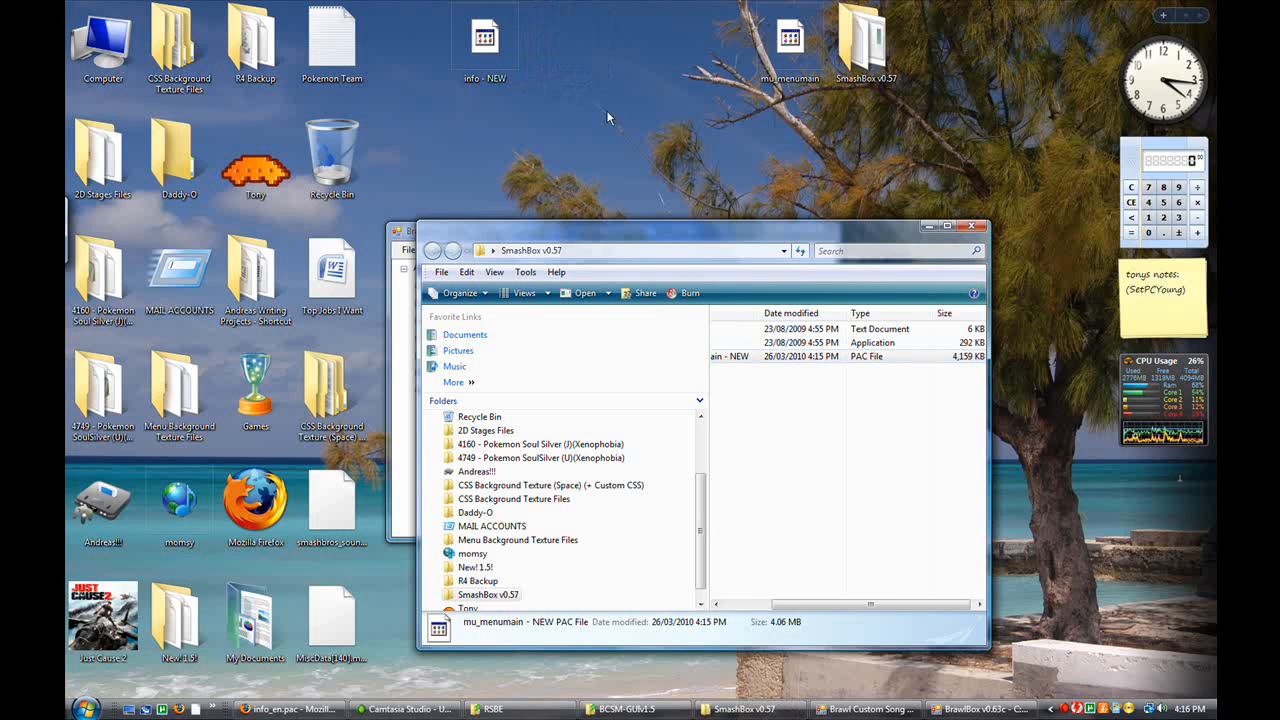
click(970, 226)
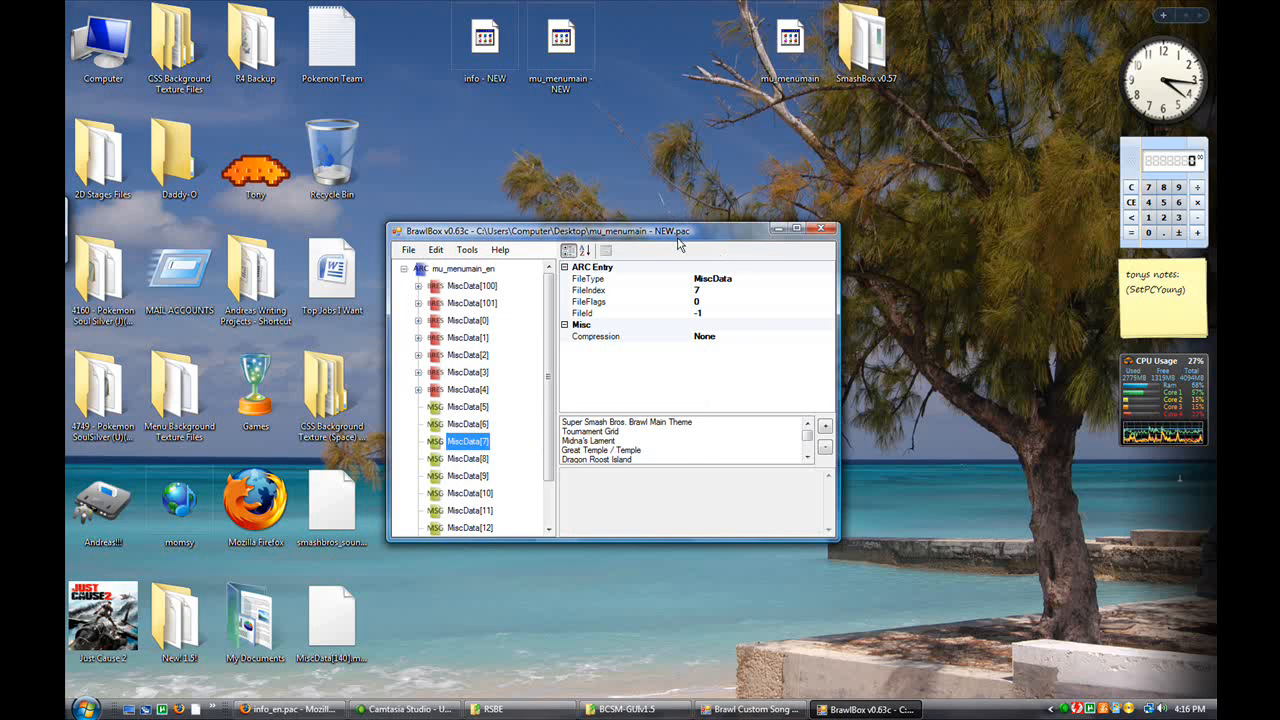
Close BrawlBox and copy "mu_menumain - NEW" from the desktop into the RSBE pfmenu2 folder on the Wii SD card.
click(821, 229)
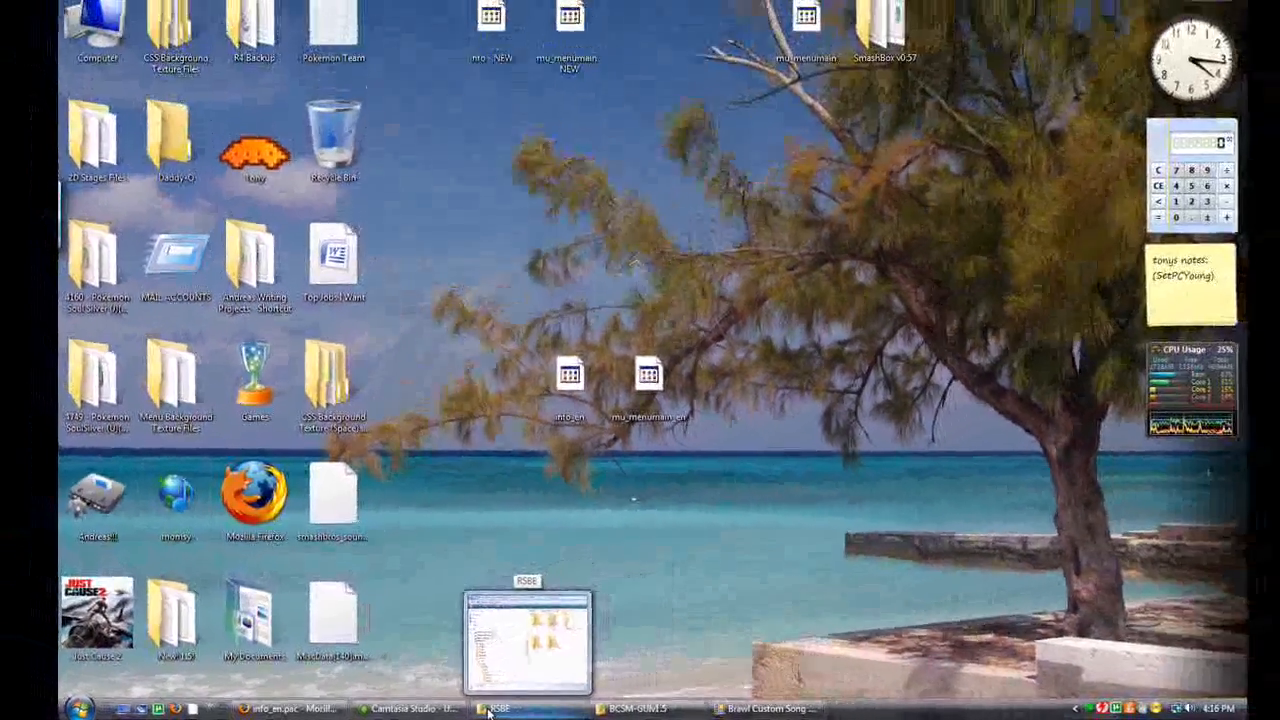
click(540, 707)
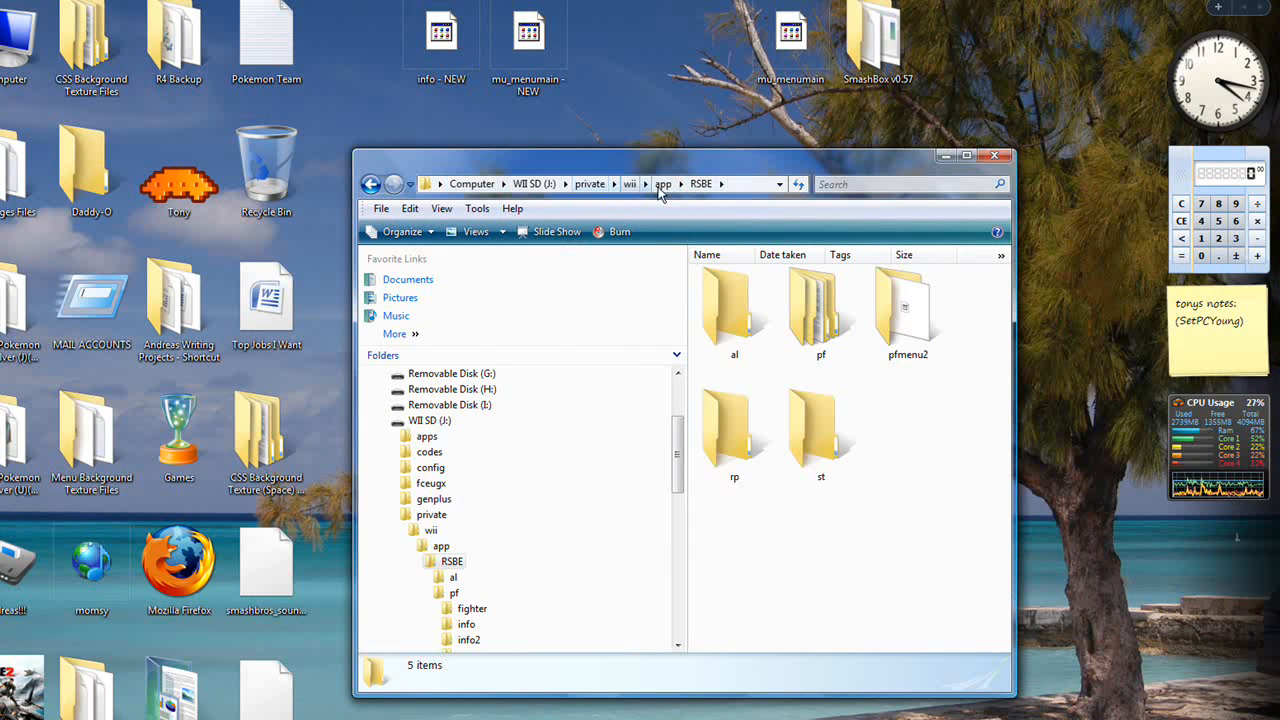
double_click(905, 310)
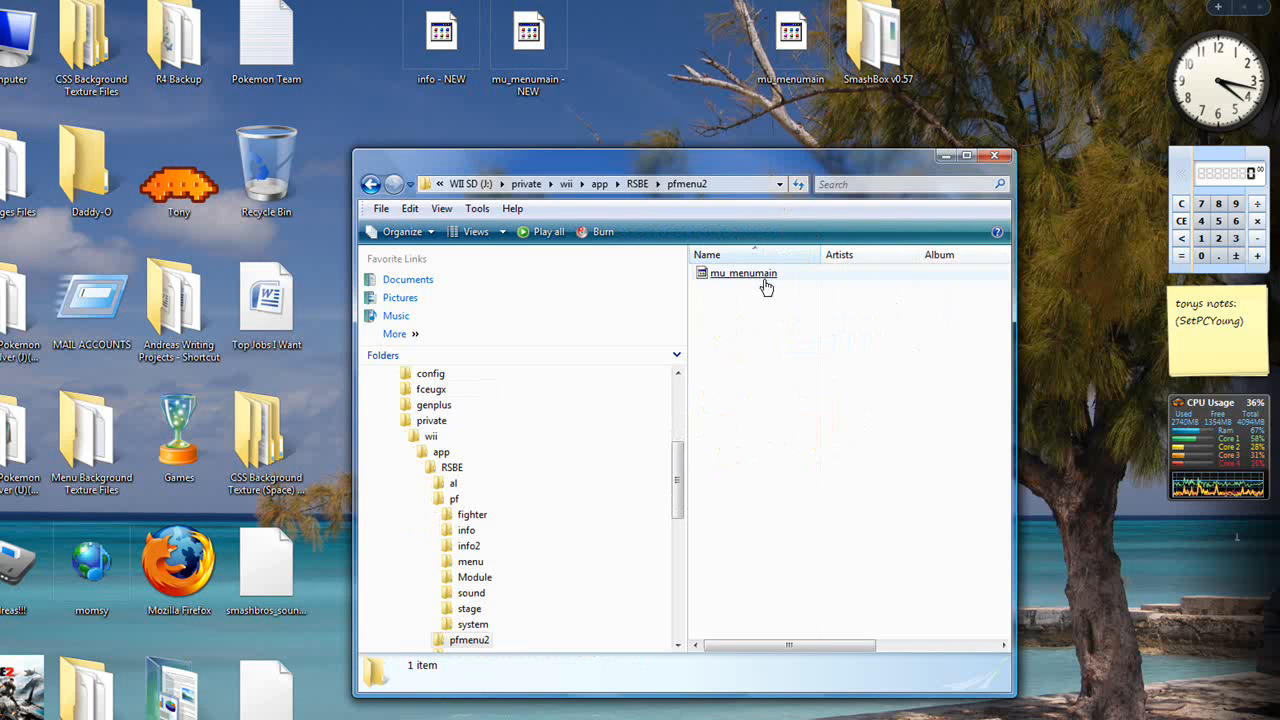
drag(528, 40, 829, 389)
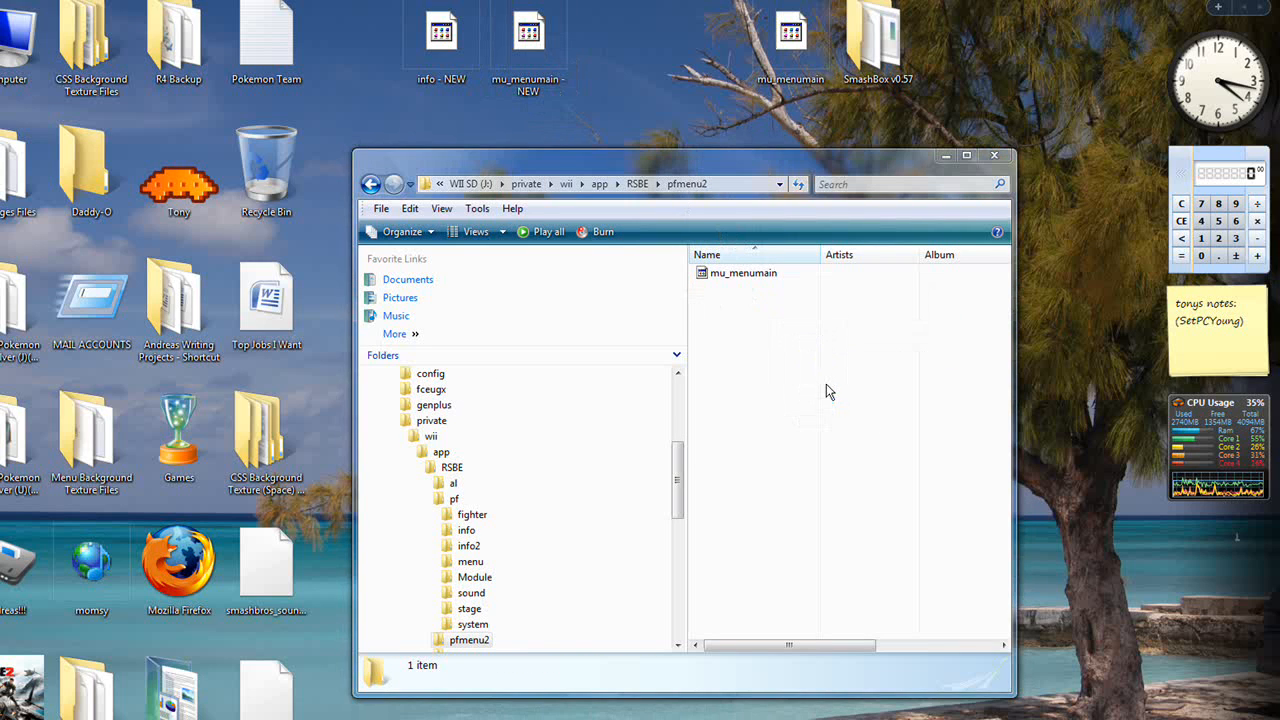
Permanently delete the old mu_menumain file from the pfmenu2 folder.
right_click(770, 276)
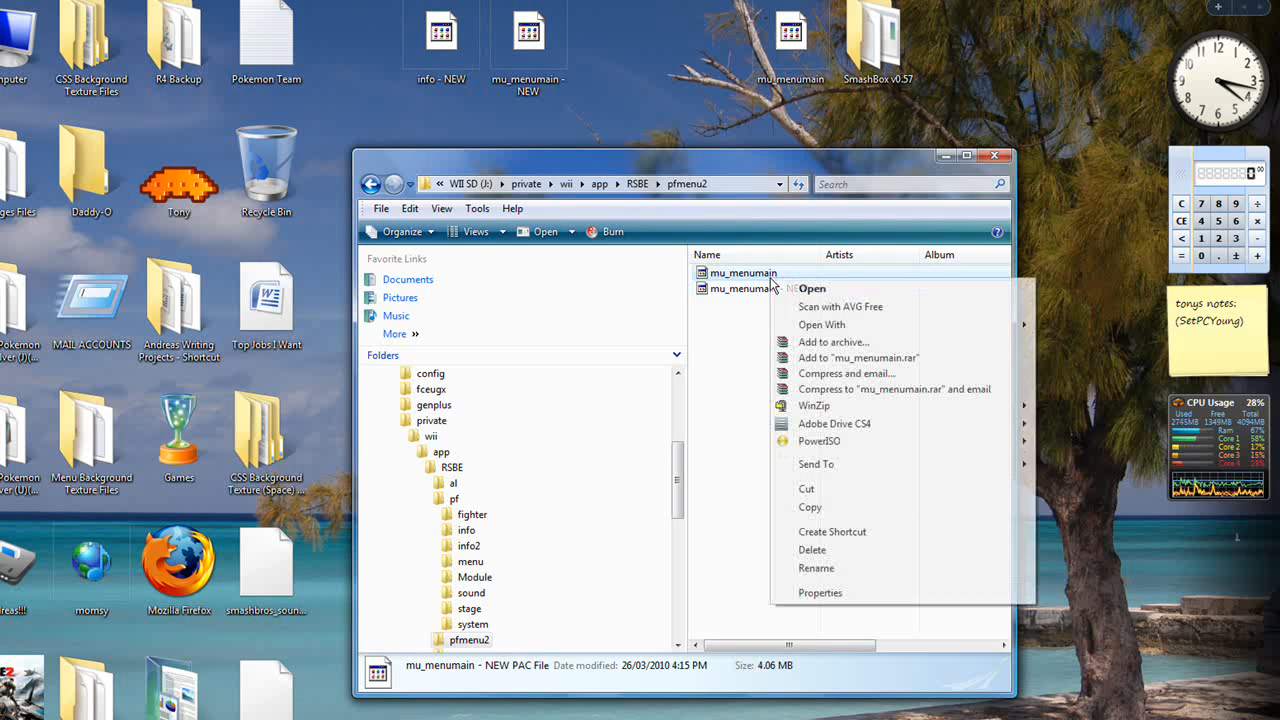
click(858, 551)
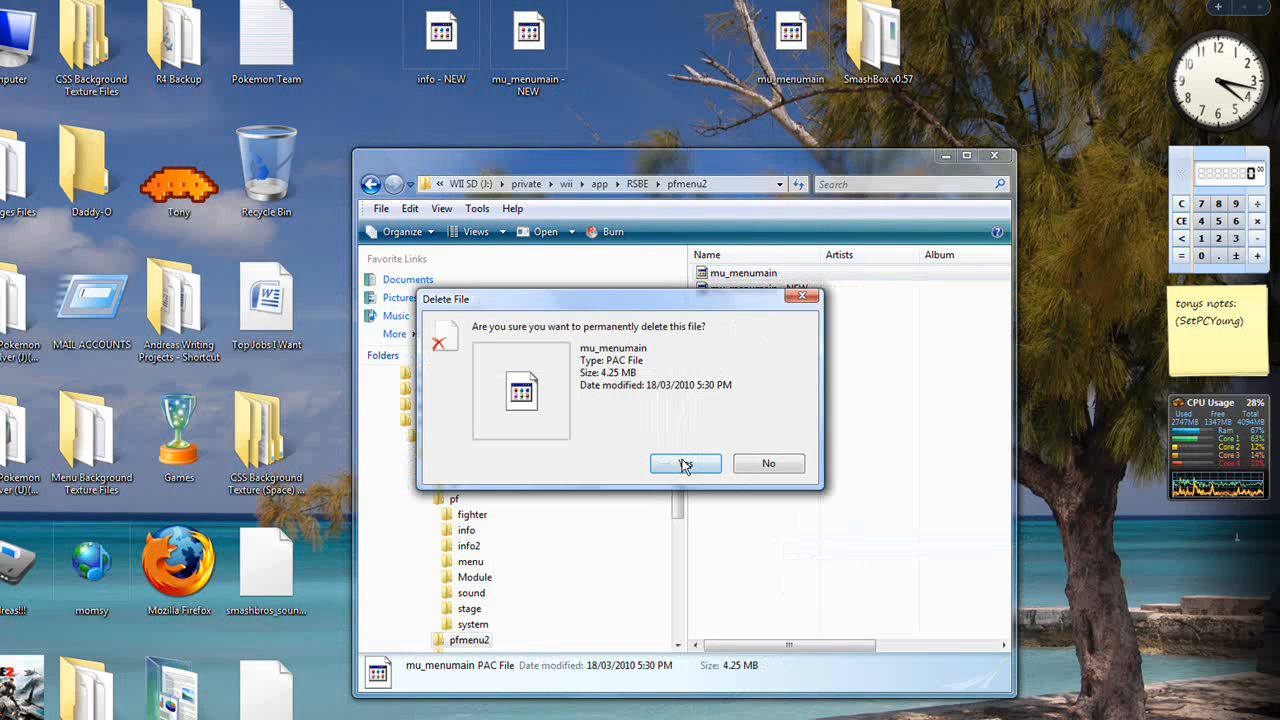
click(685, 463)
Rename "mu_menumain - NEW" in the pfmenu2 folder to "mu_menumain".
right_click(760, 275)
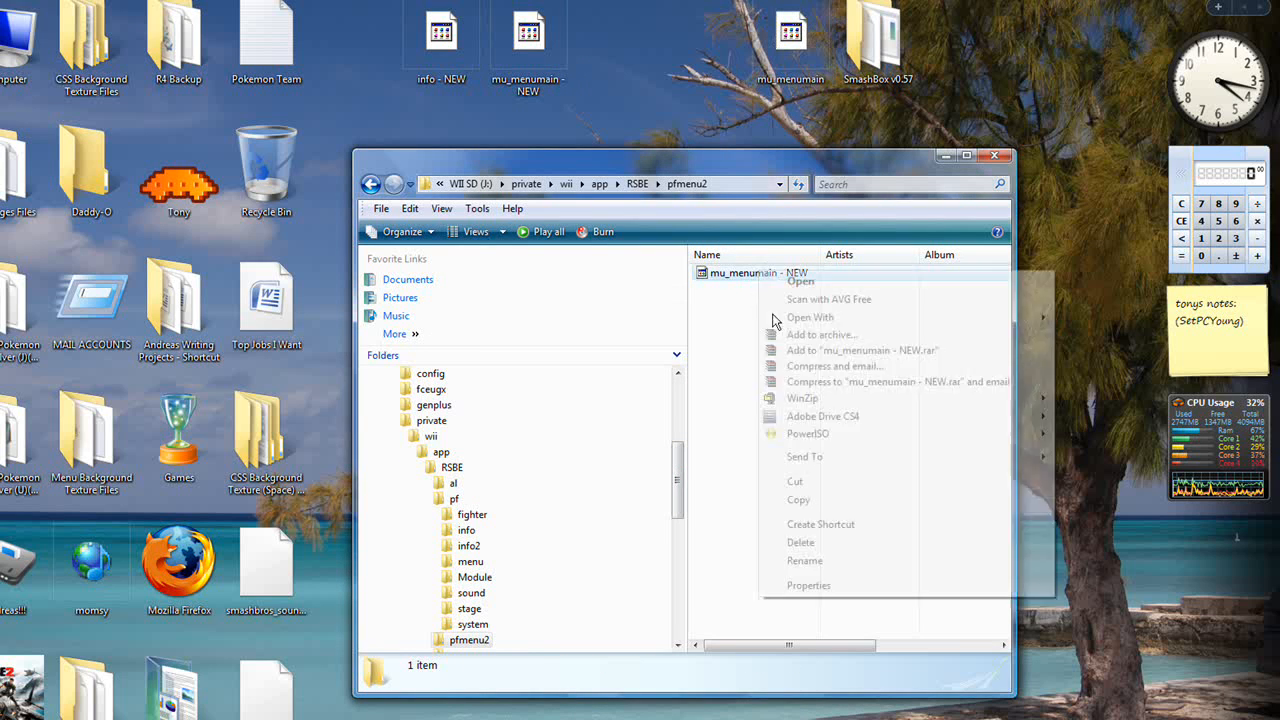
click(805, 560)
key(End)
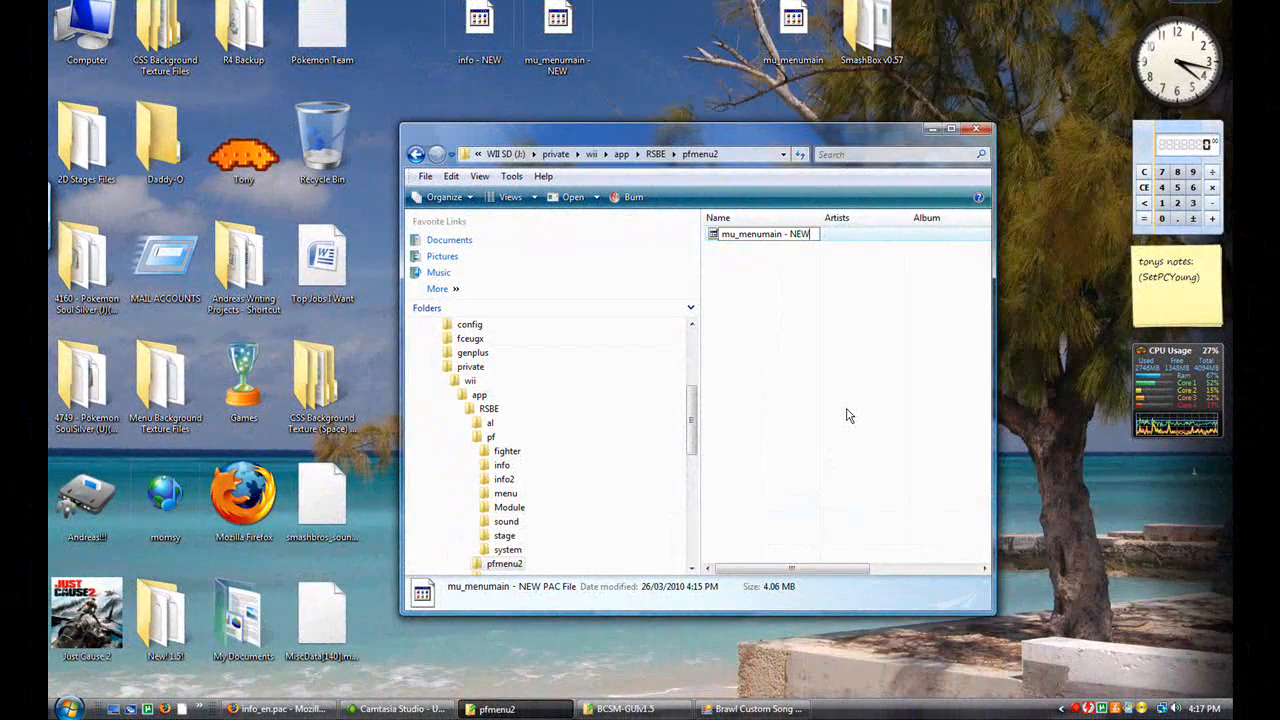
key(BackSpace)
key(BackSpace)
key(BackSpace)
key(BackSpace)
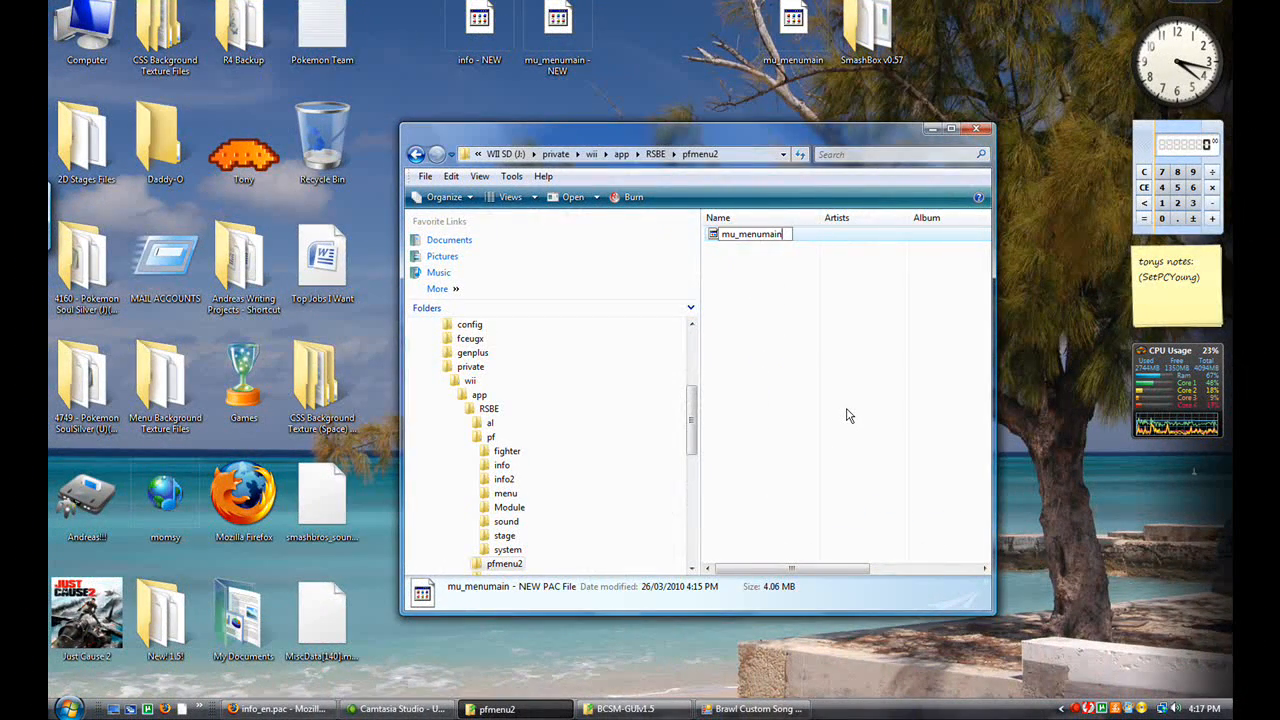
key(Return)
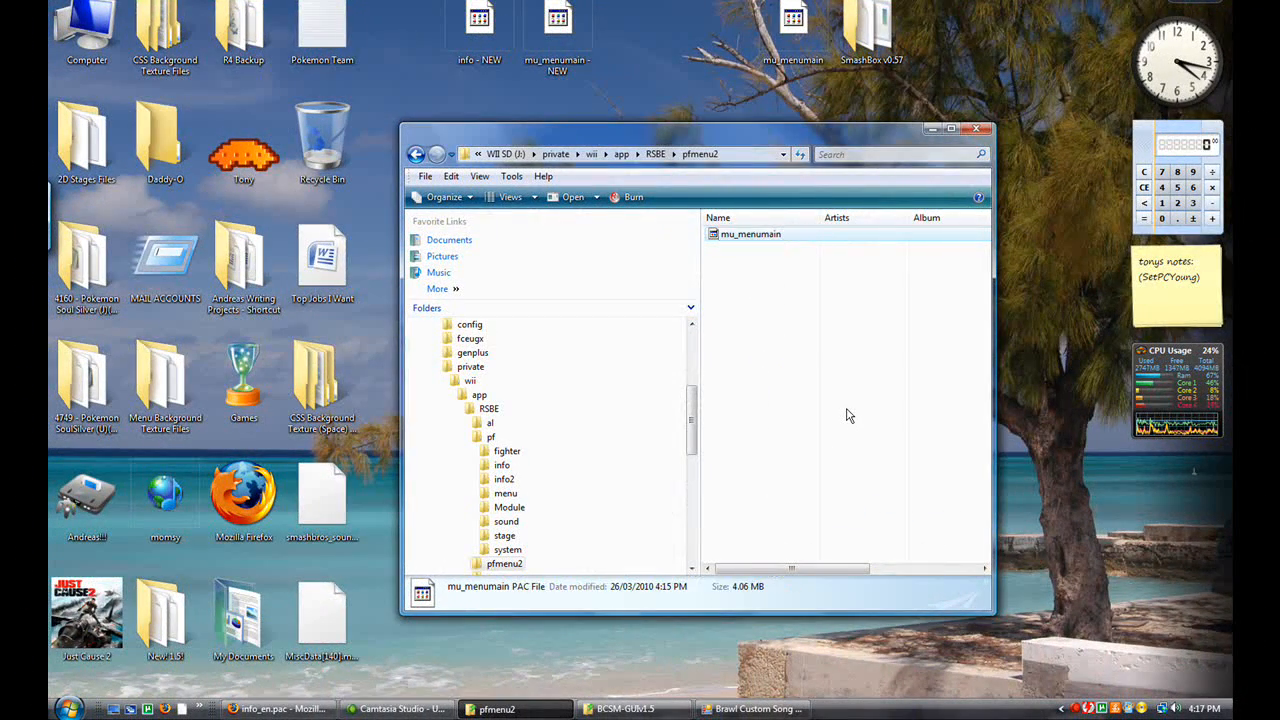
Copy "info - NEW" from the desktop into the info2 folder under RSBE\pf on the SD card.
click(655, 154)
click(822, 268)
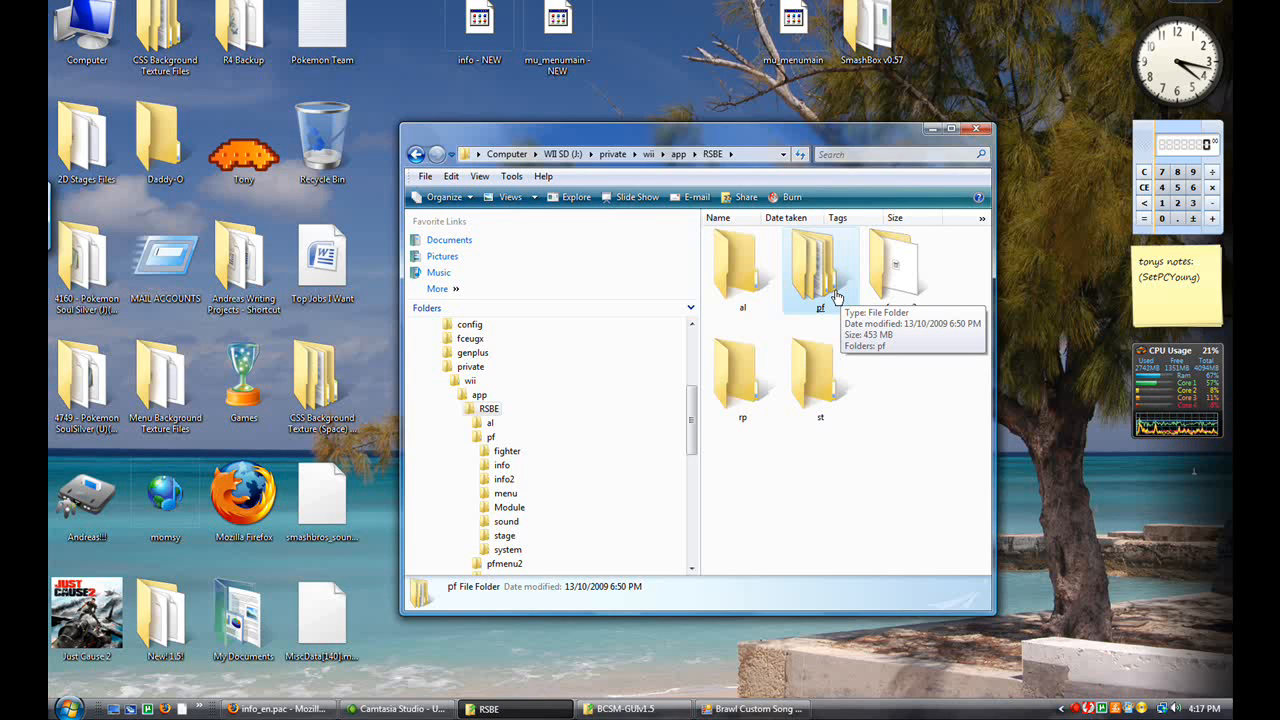
double_click(835, 295)
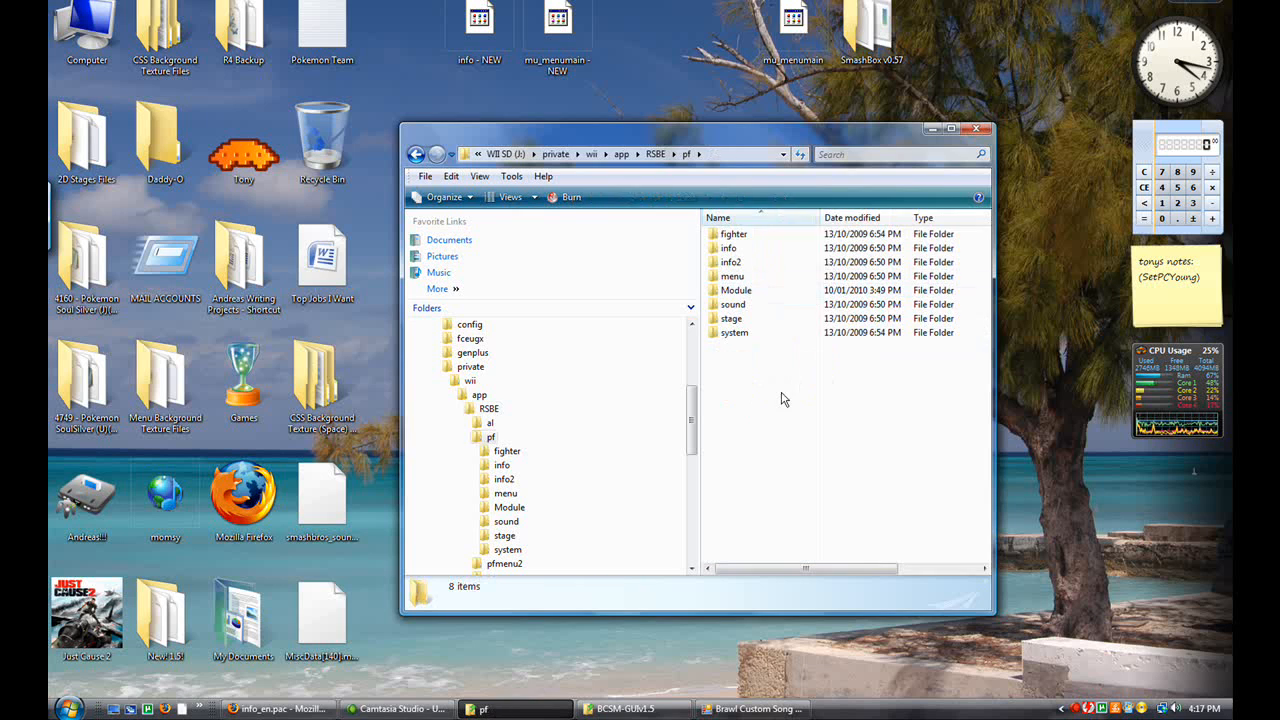
click(755, 264)
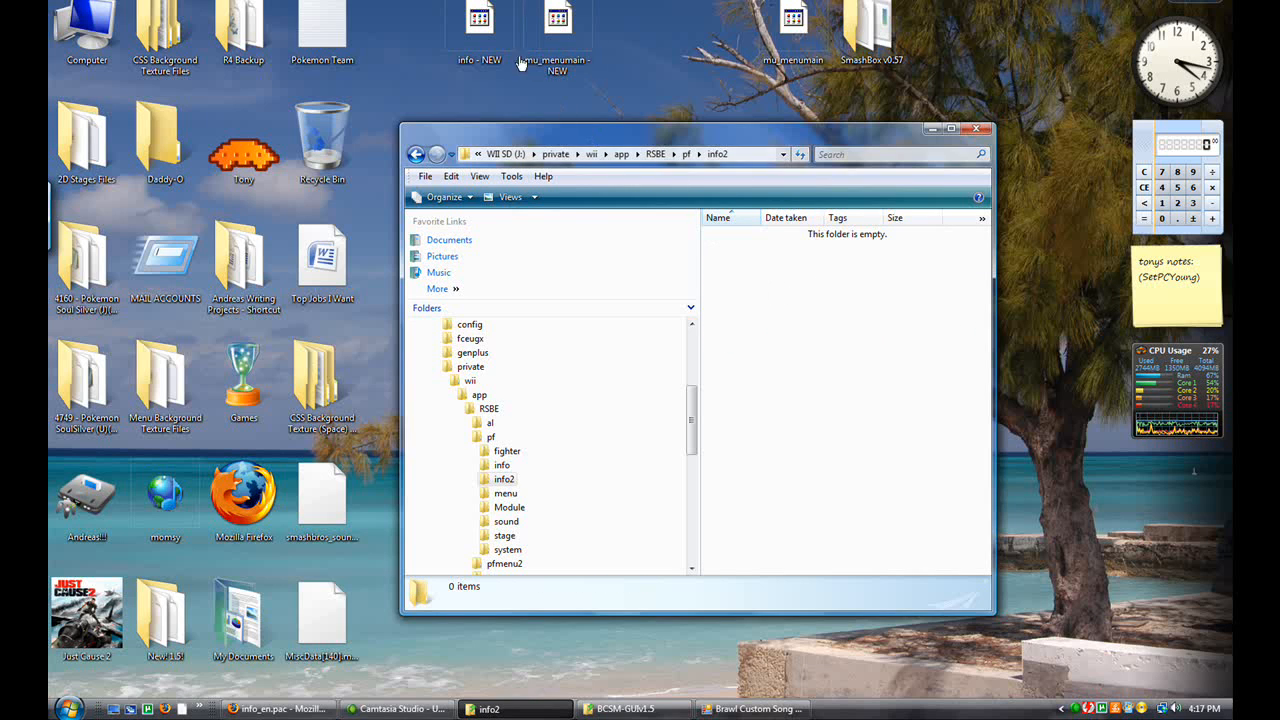
drag(502, 50, 768, 274)
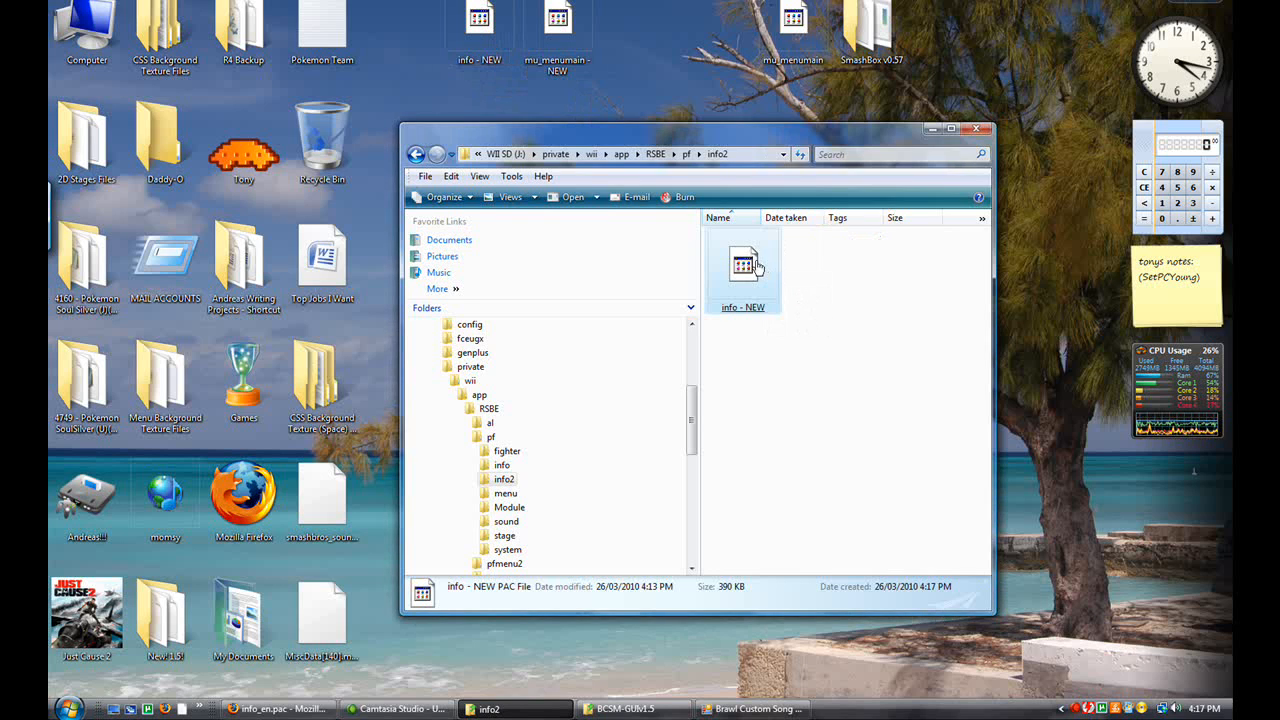
Rename "info - NEW" in the info2 folder to "info" and minimize the folder window.
right_click(757, 263)
click(818, 526)
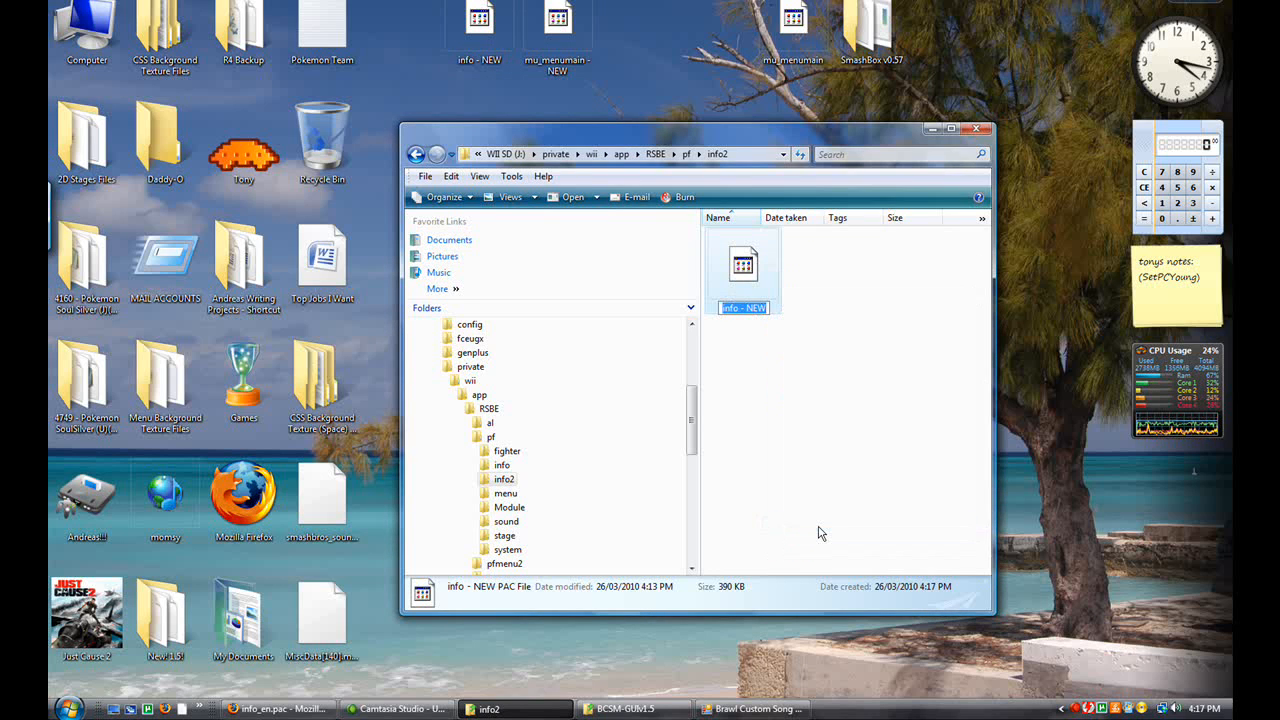
text(info)
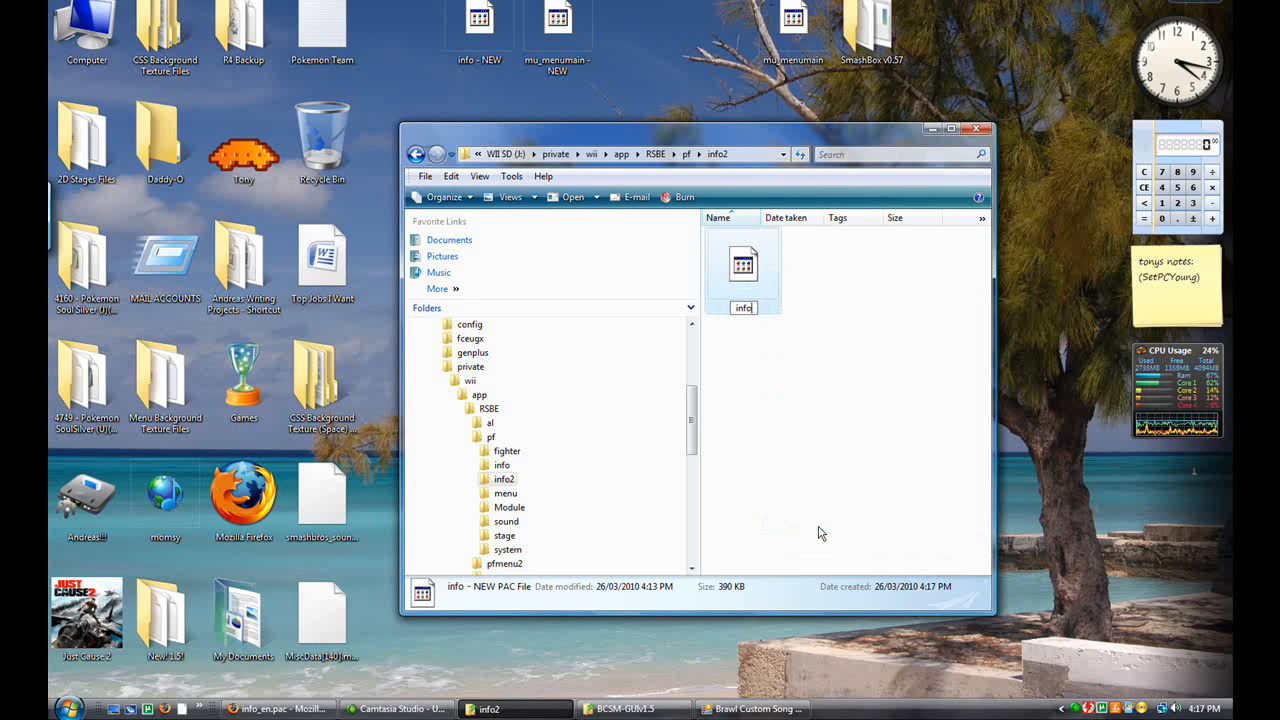
key(Return)
click(815, 448)
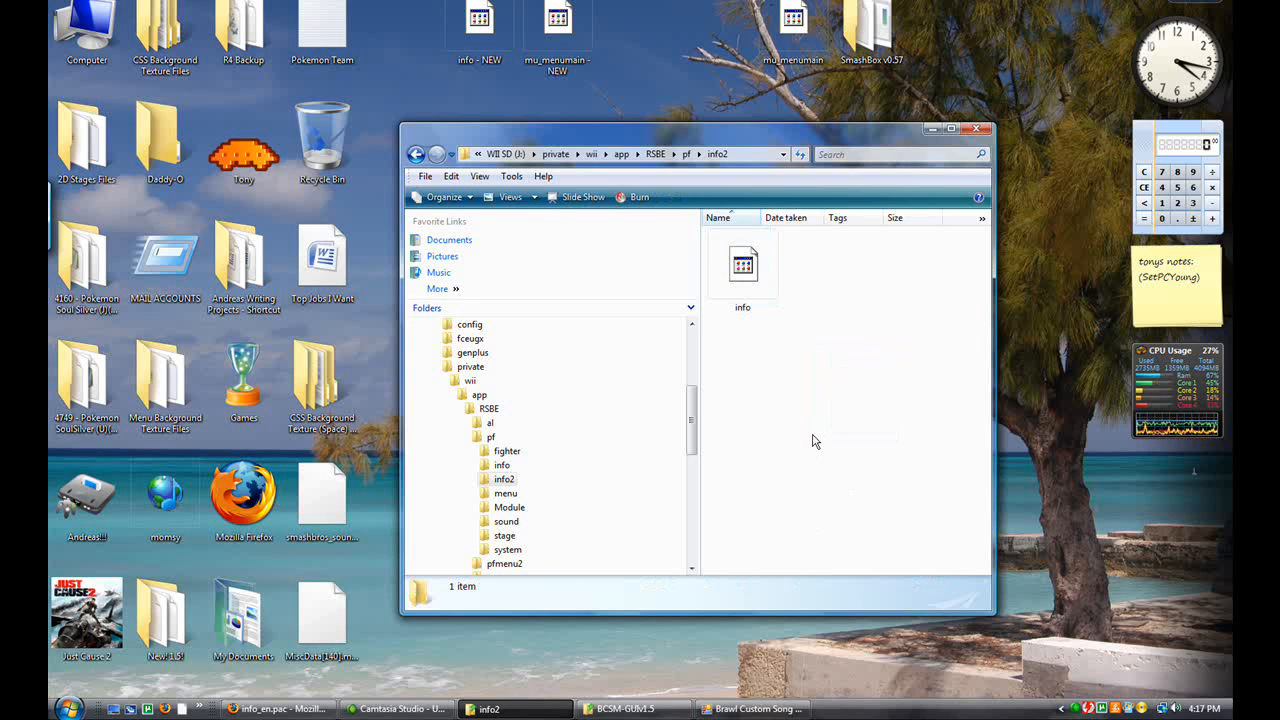
mouse_move(543, 713)
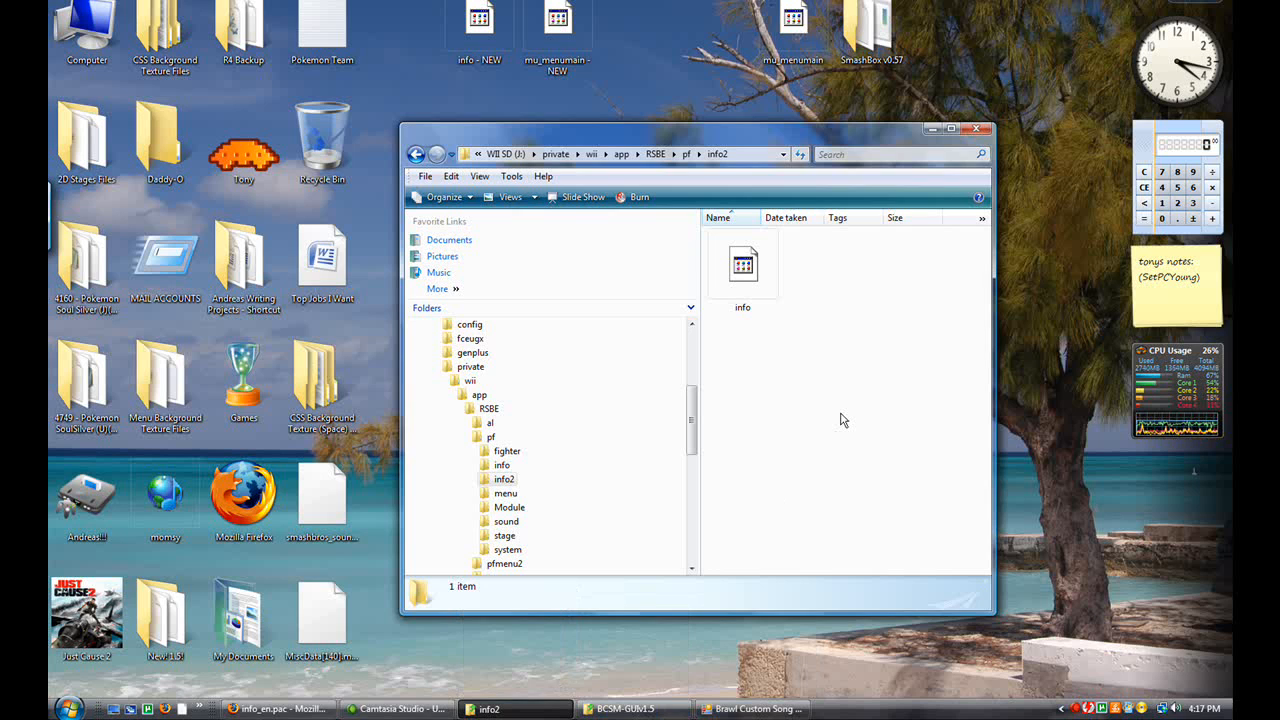
click(536, 710)
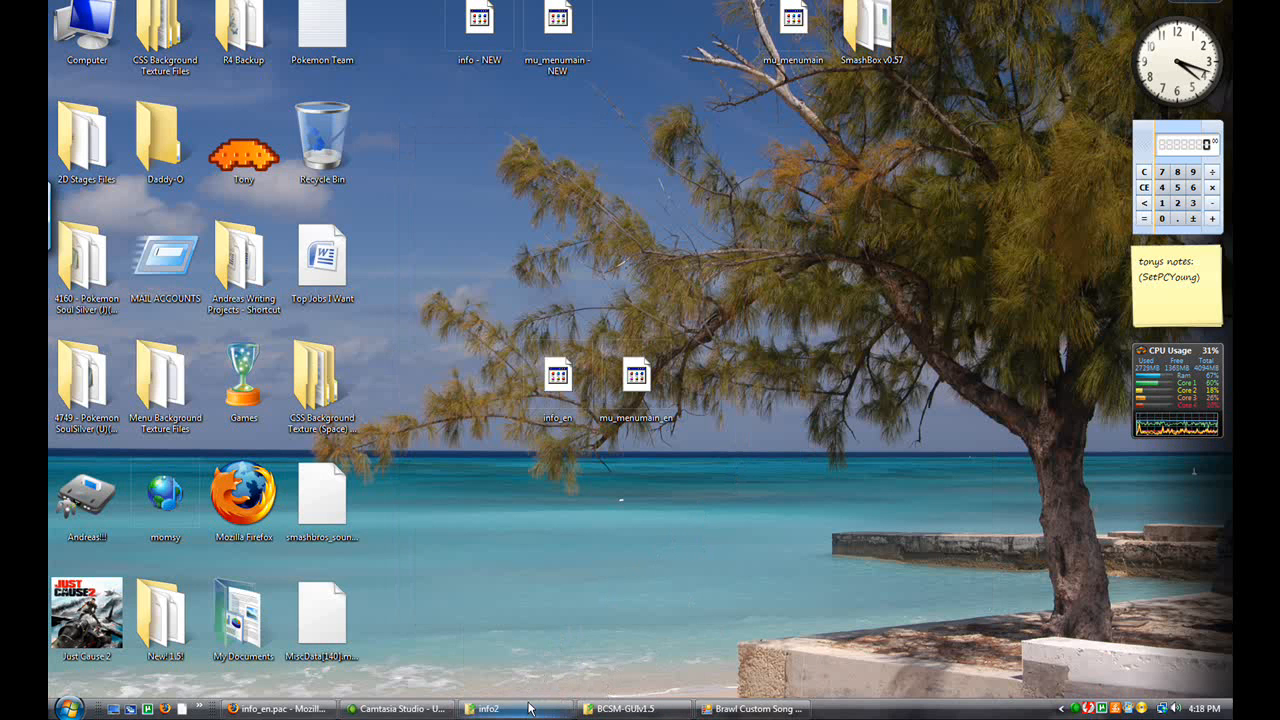
mouse_move(530, 708)
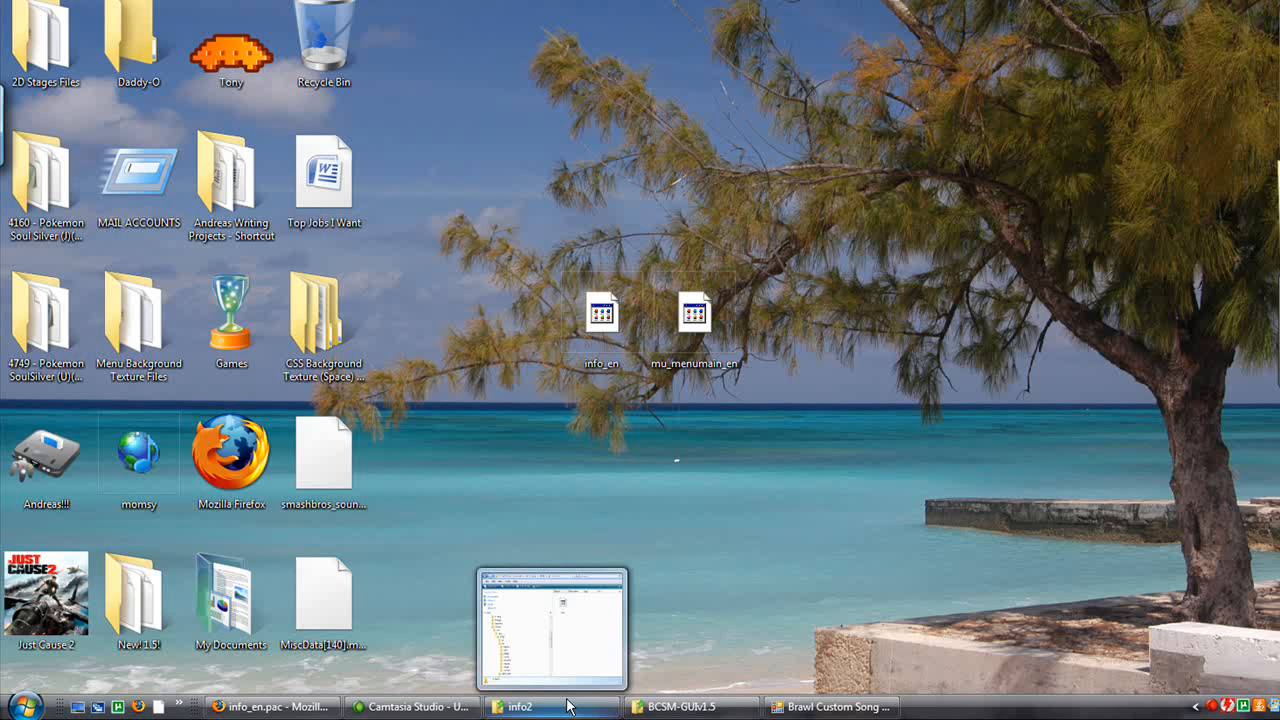
click(1214, 706)
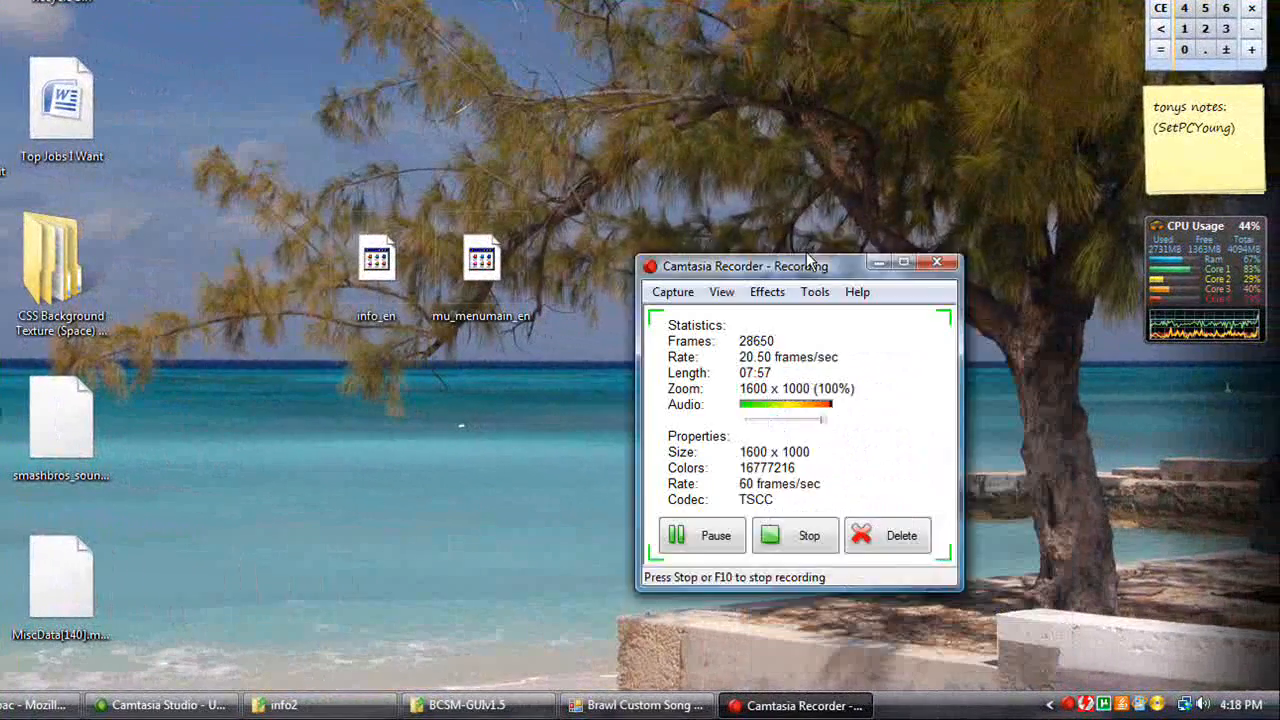
drag(806, 254, 852, 212)
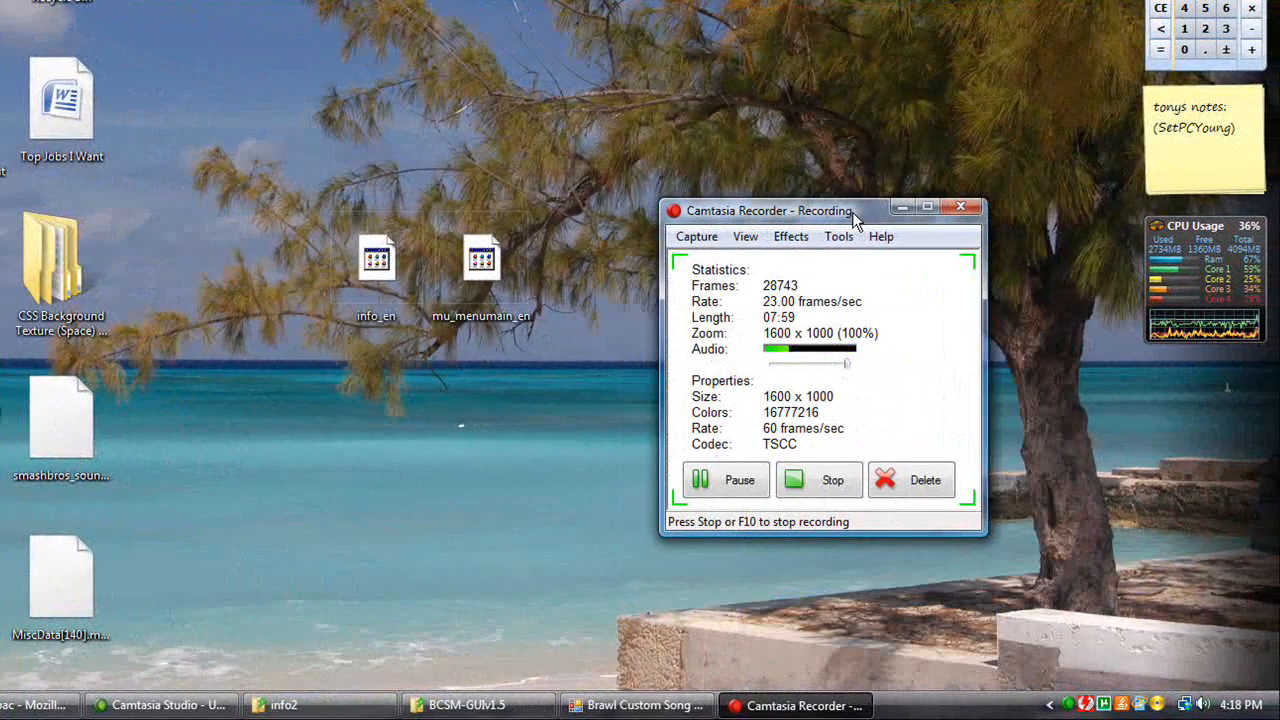